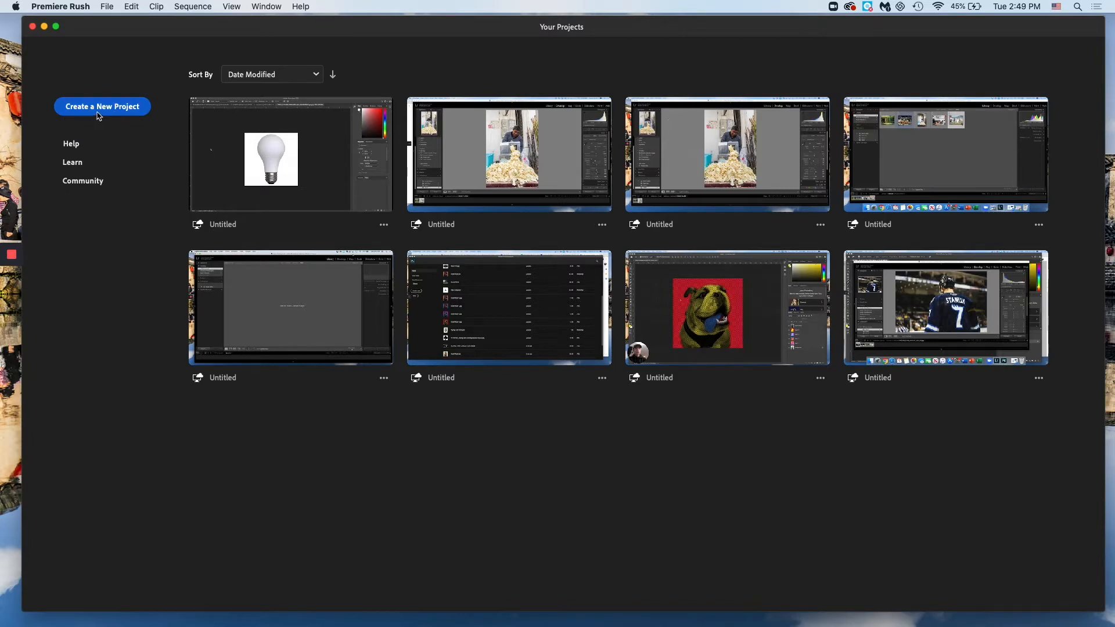
Start a new project and name it Rush Demo
{"action": "left_click", "coordinate": [97, 114]}
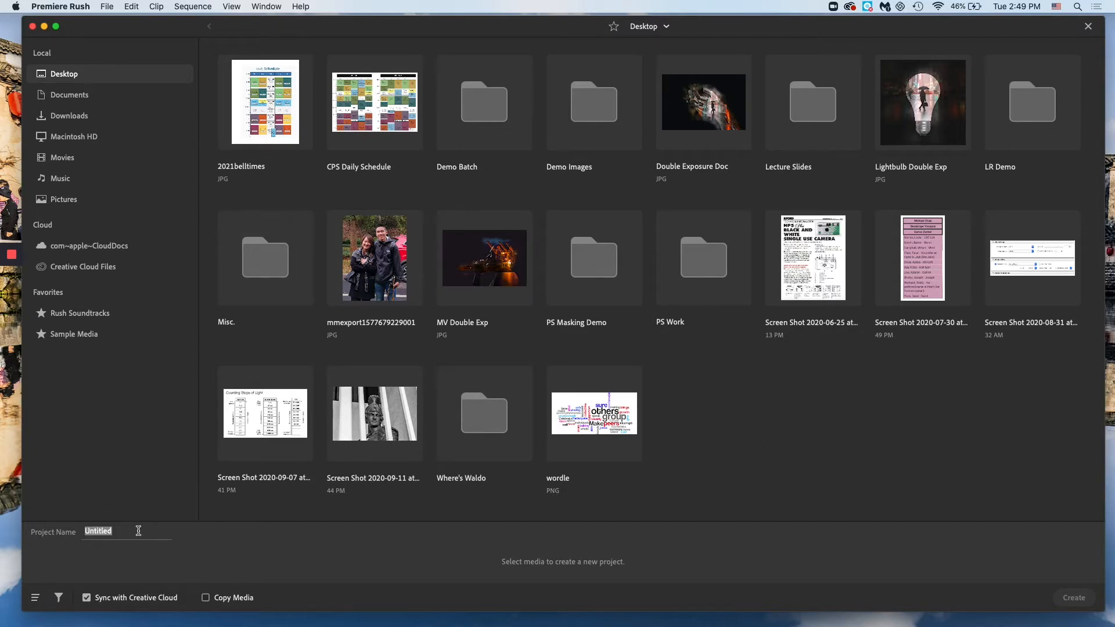
{"action": "left_click_drag", "start_coordinate": [139, 530], "coordinate": [87, 531]}
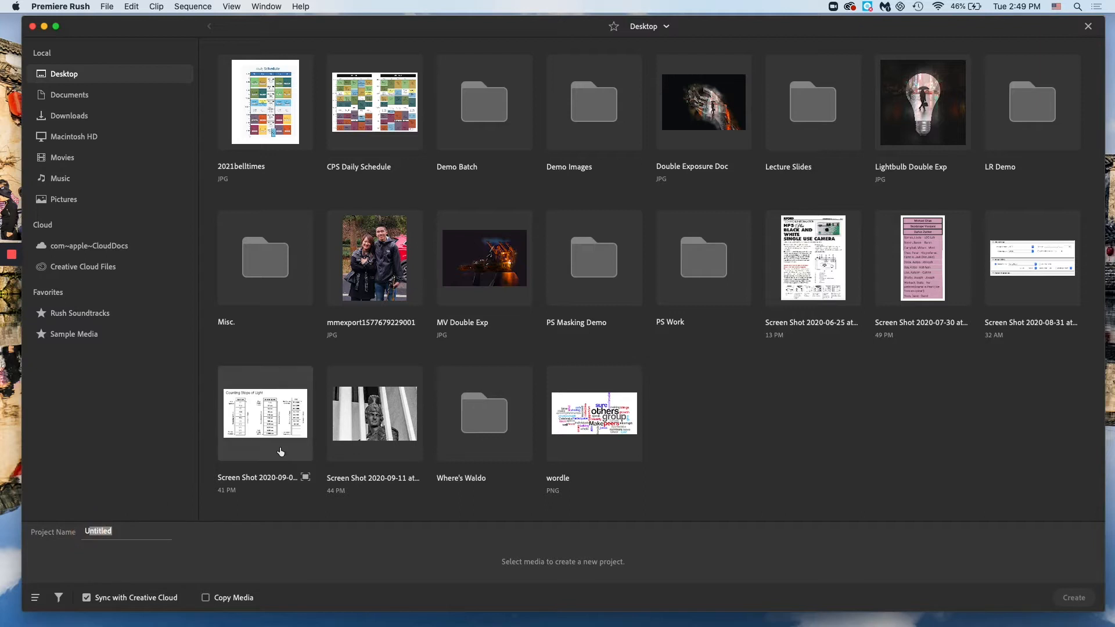
{"action": "key", "text": "BackSpace"}
{"action": "type", "text": "Rush Demo"}
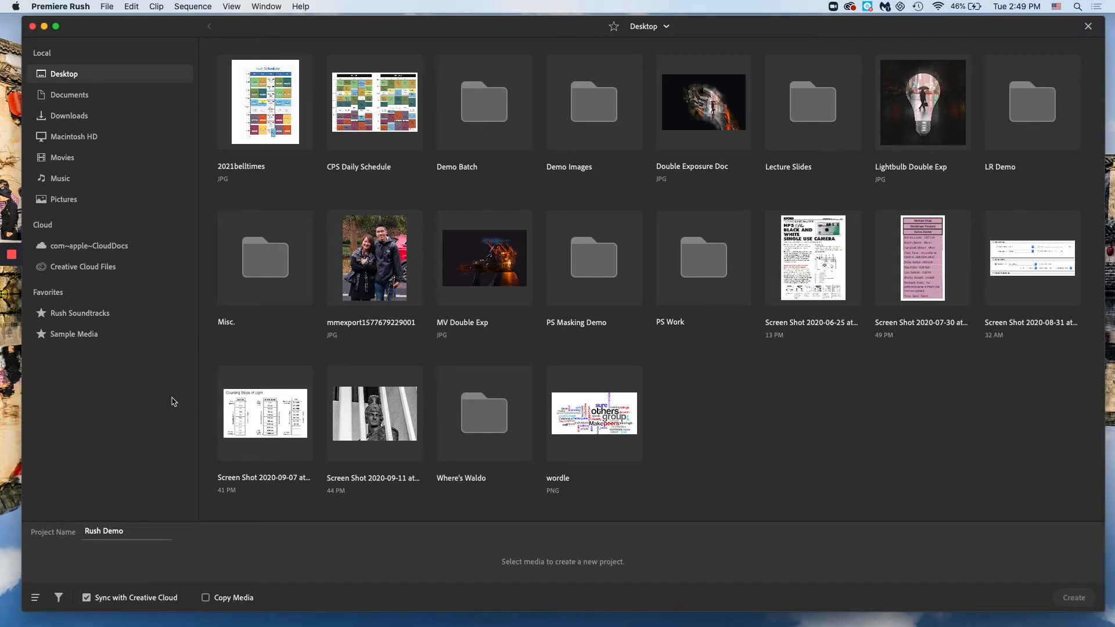
Create the project with the Hercules B video from the Premiere Rush Demo folder in Documents as its first clip
{"action": "left_click", "coordinate": [128, 97]}
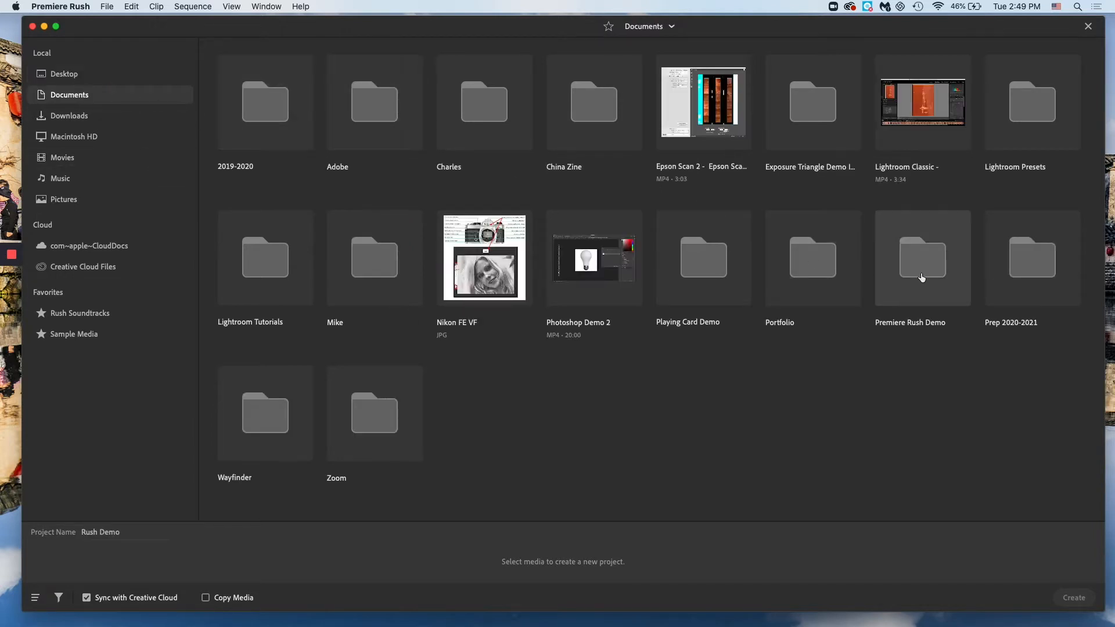
{"action": "double_click", "coordinate": [921, 277]}
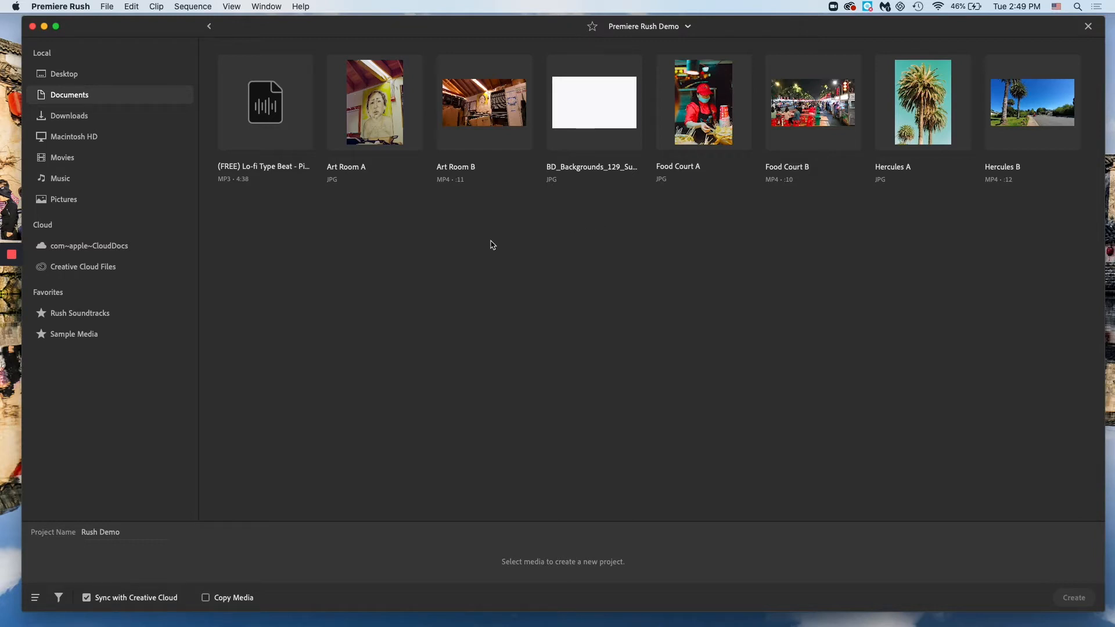
{"action": "left_click", "coordinate": [1035, 114]}
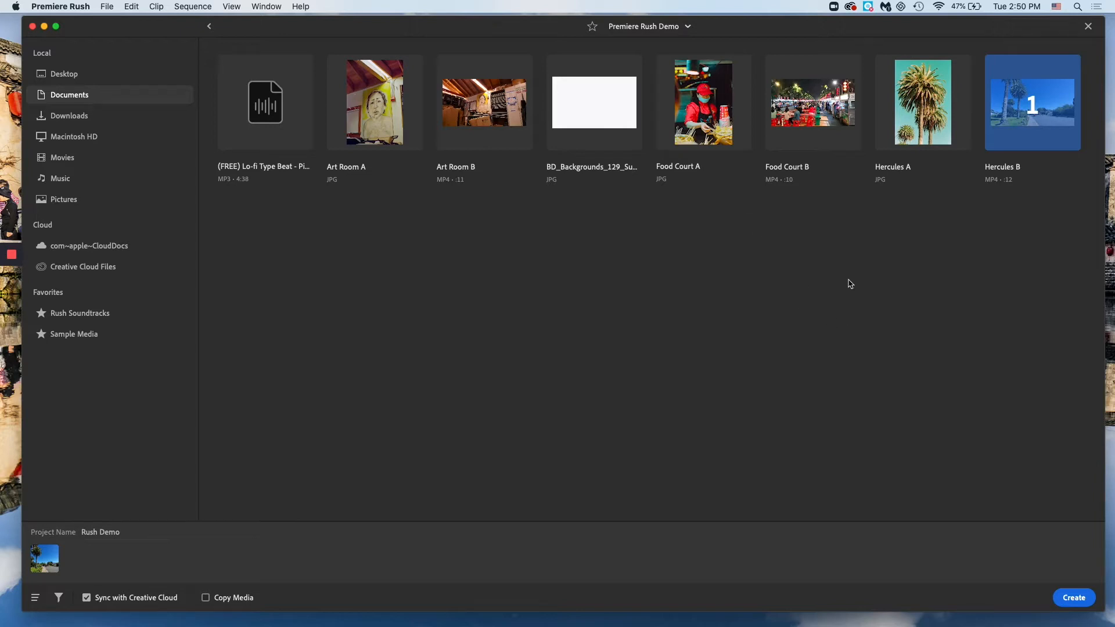
{"action": "left_click", "coordinate": [1071, 601]}
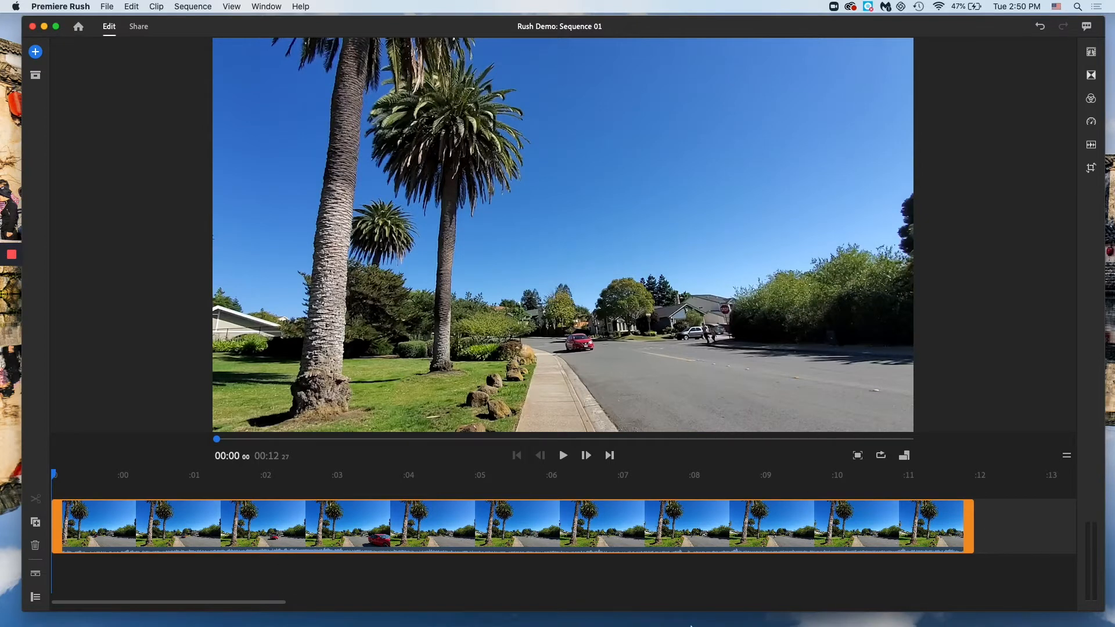
{"action": "left_click_drag", "start_coordinate": [255, 601], "coordinate": [186, 590]}
{"action": "left_click", "coordinate": [37, 58]}
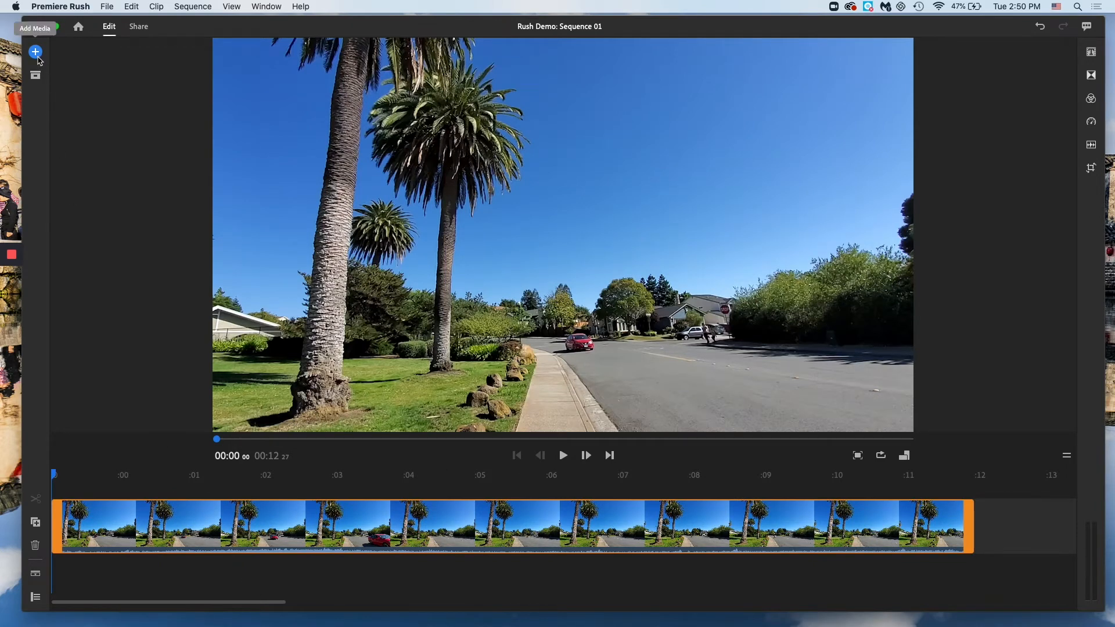
{"action": "left_click", "coordinate": [146, 79]}
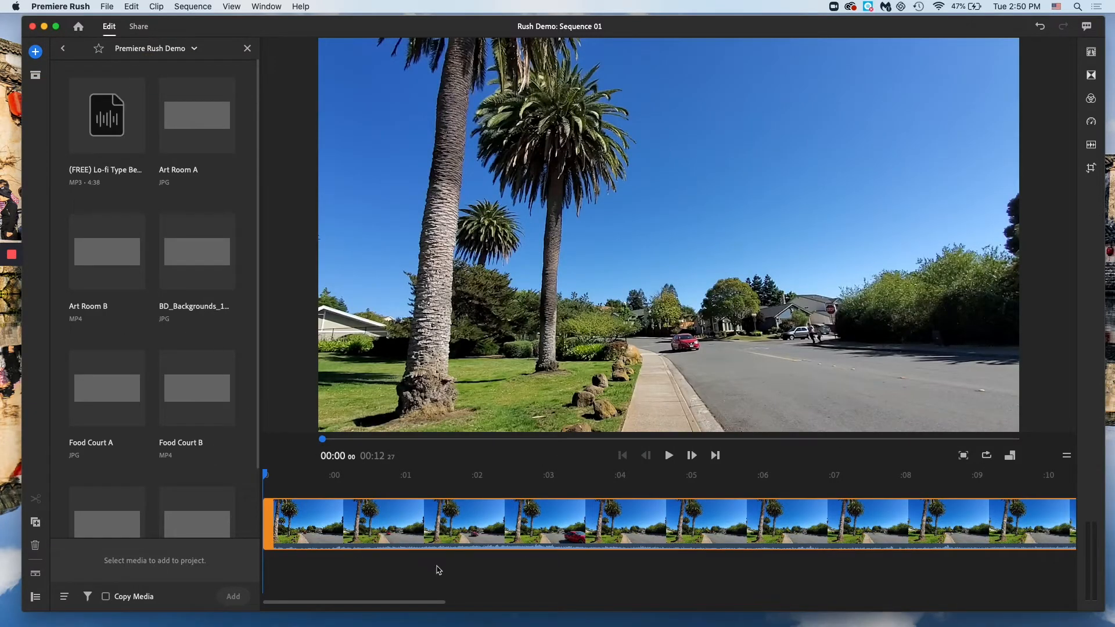
{"action": "left_click", "coordinate": [247, 49]}
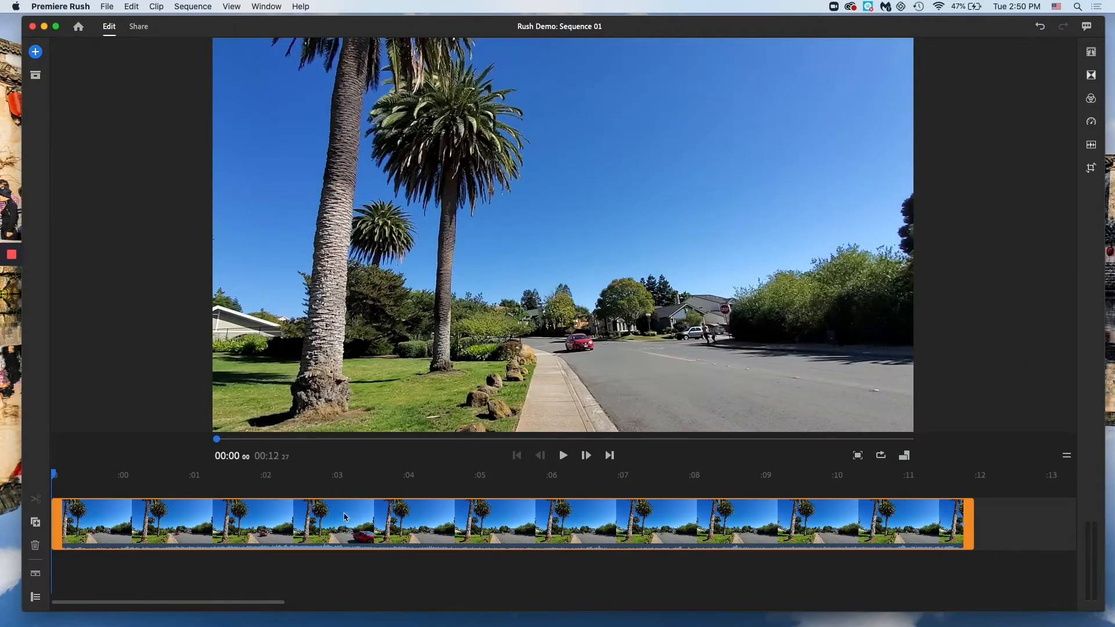
Scrub through the opening seconds of the clip and return the playhead to the start
{"action": "left_click", "coordinate": [178, 560]}
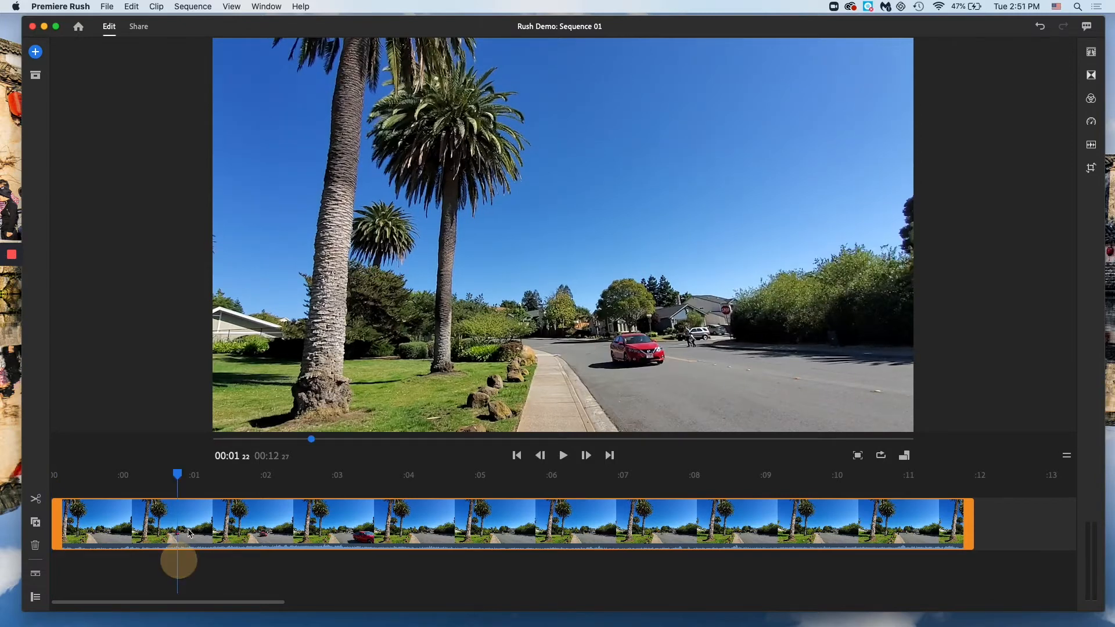
{"action": "left_click", "coordinate": [169, 477]}
{"action": "left_click_drag", "start_coordinate": [169, 479], "coordinate": [11, 496]}
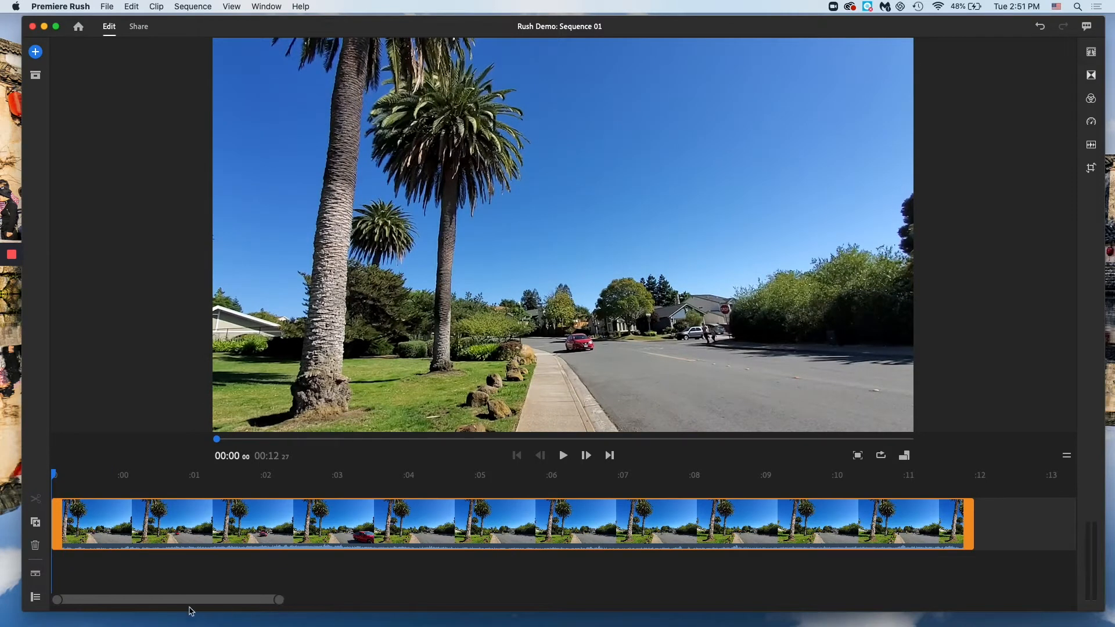
Play the clip from the beginning and pause it just before its end
{"action": "left_click_drag", "start_coordinate": [158, 604], "coordinate": [119, 600]}
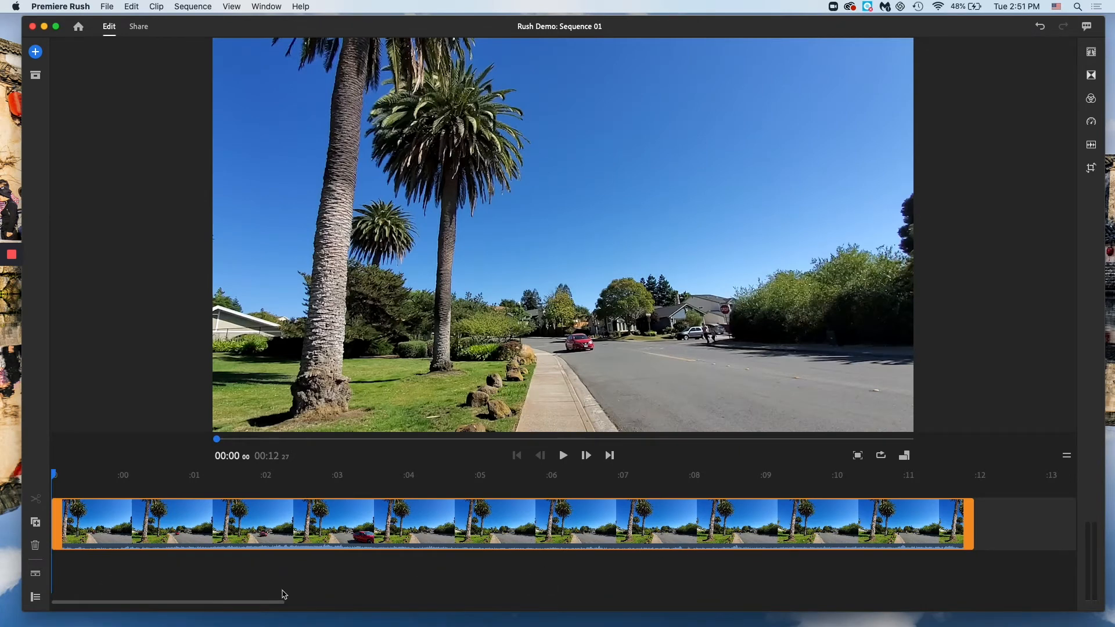
{"action": "left_click_drag", "start_coordinate": [280, 599], "coordinate": [193, 597]}
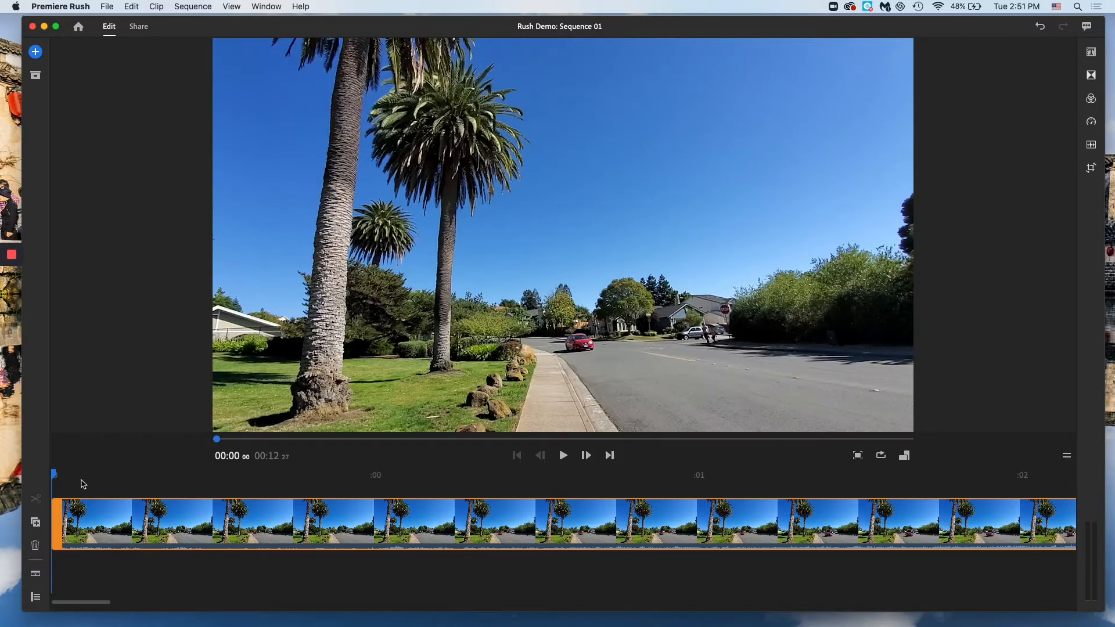
{"action": "left_click", "coordinate": [59, 480]}
{"action": "mouse_move", "coordinate": [60, 481]}
{"action": "left_mouse_down"}
{"action": "mouse_move", "coordinate": [145, 493]}
{"action": "mouse_move", "coordinate": [54, 488]}
{"action": "left_mouse_up"}
{"action": "left_click_drag", "start_coordinate": [108, 601], "coordinate": [380, 598]}
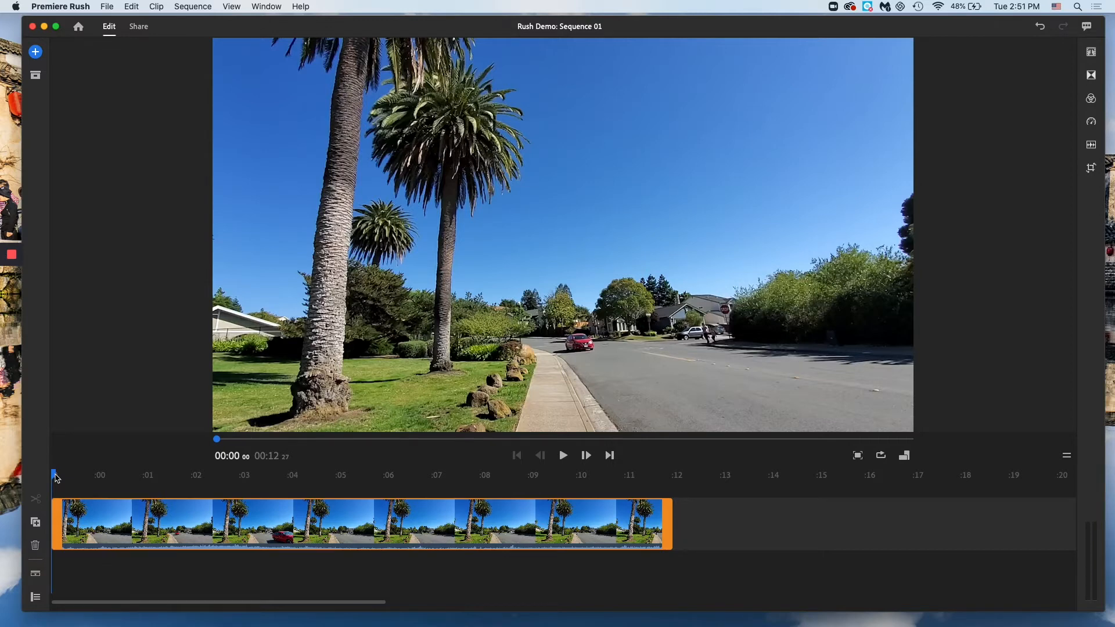
{"action": "left_click", "coordinate": [562, 455]}
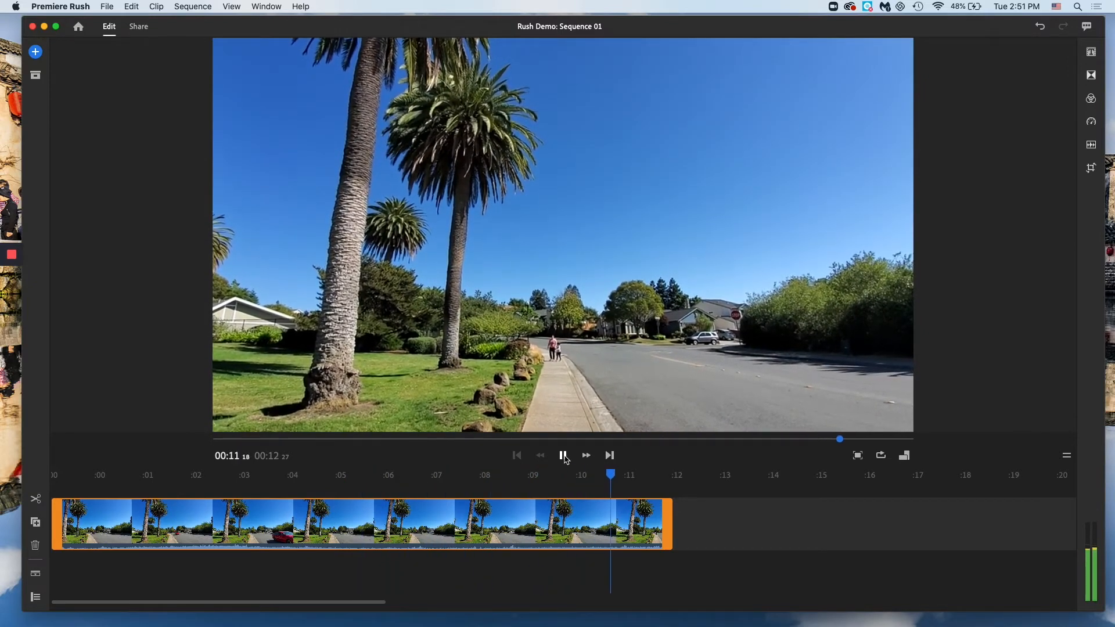
{"action": "left_click", "coordinate": [566, 459]}
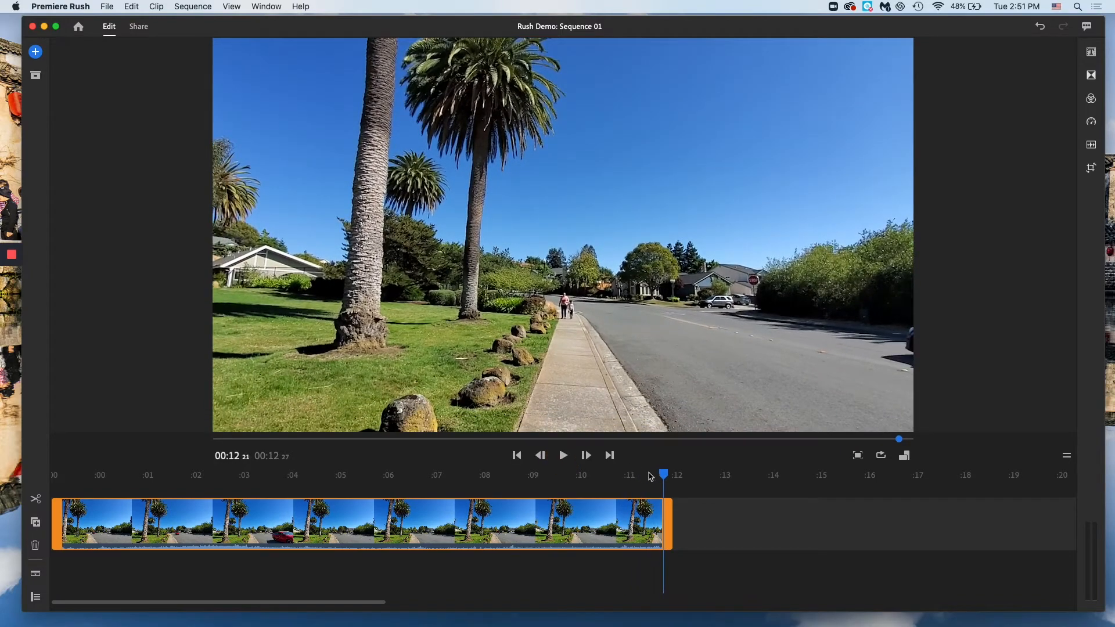
Position the playhead at 00:10:00 and trim the end of the clip back to that point
{"action": "left_click_drag", "start_coordinate": [664, 477], "coordinate": [588, 513]}
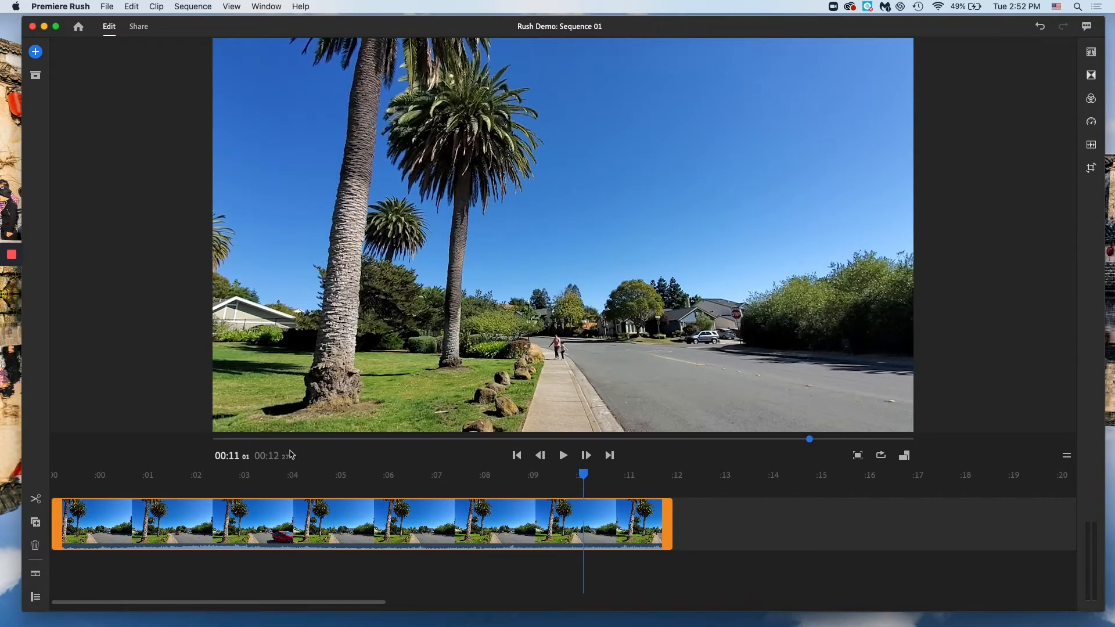
{"action": "left_click_drag", "start_coordinate": [586, 478], "coordinate": [535, 475]}
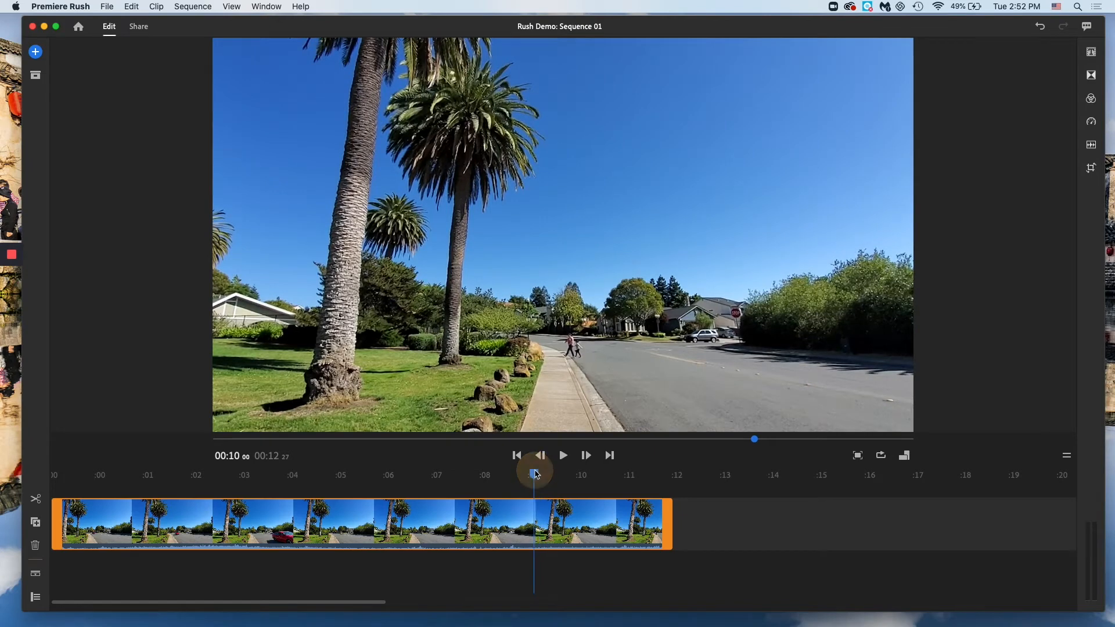
{"action": "key", "text": "Right"}
{"action": "key", "text": "Right"}
{"action": "key", "text": "Right"}
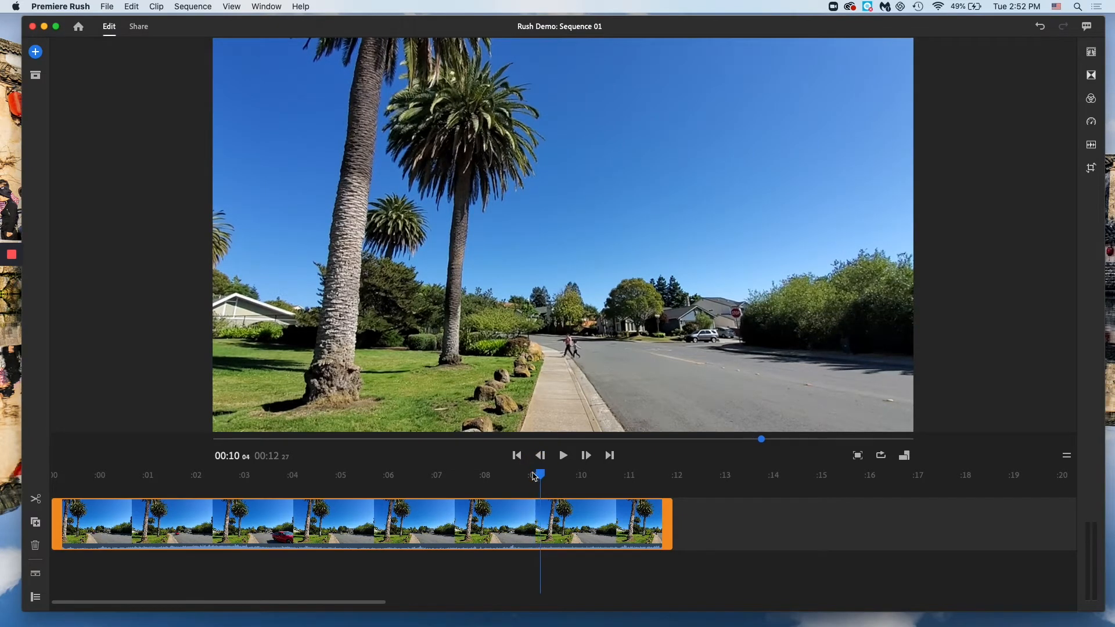
{"action": "key", "text": "Left"}
{"action": "key", "text": "Left"}
{"action": "key", "text": "Left"}
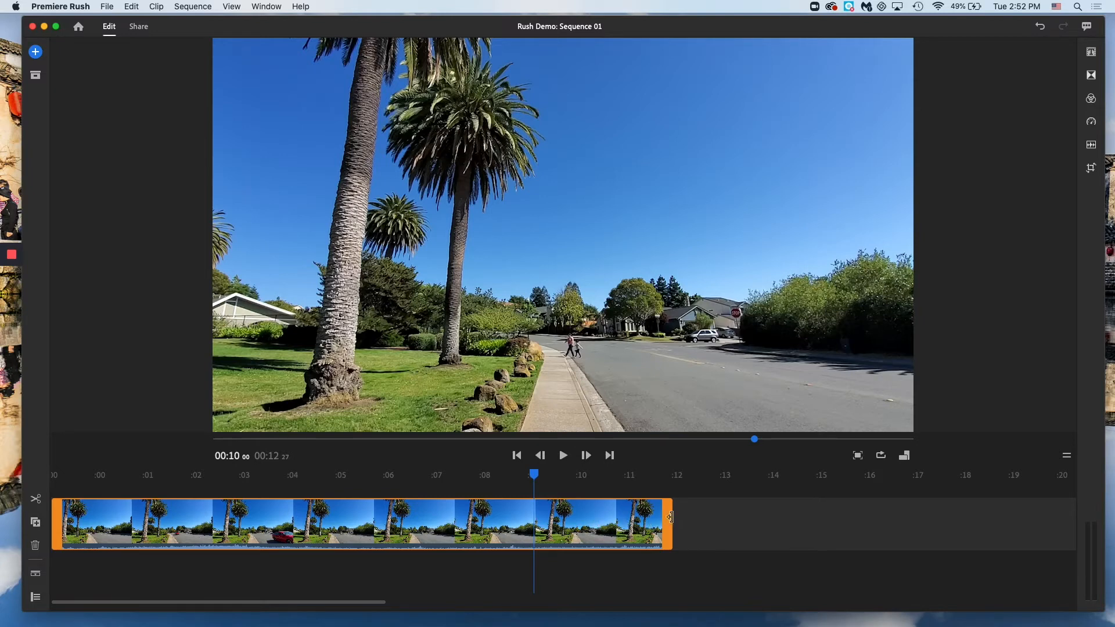
{"action": "left_click_drag", "start_coordinate": [670, 517], "coordinate": [531, 528]}
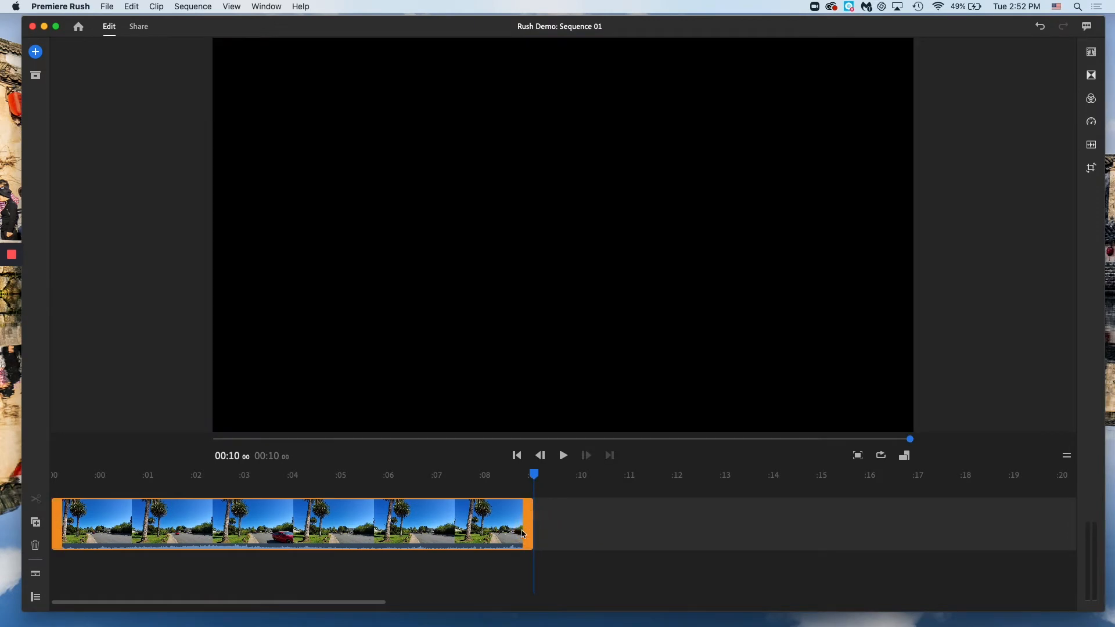
Try trimming about 3 seconds off the start of the clip, and undo that trim
{"action": "left_click_drag", "start_coordinate": [55, 521], "coordinate": [194, 523]}
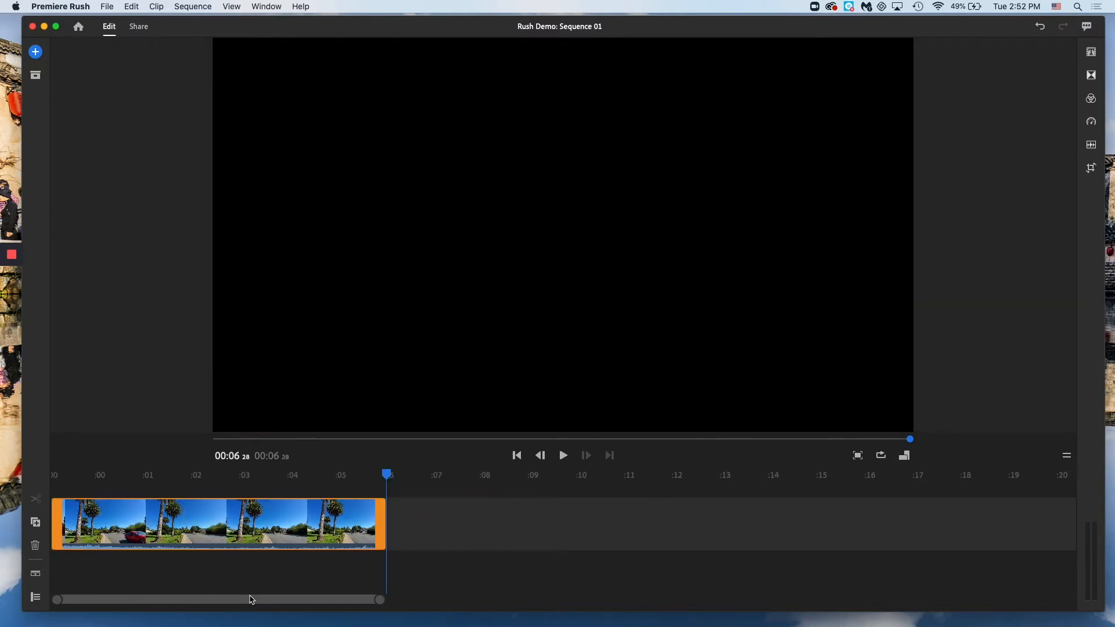
{"action": "key", "text": "super+z"}
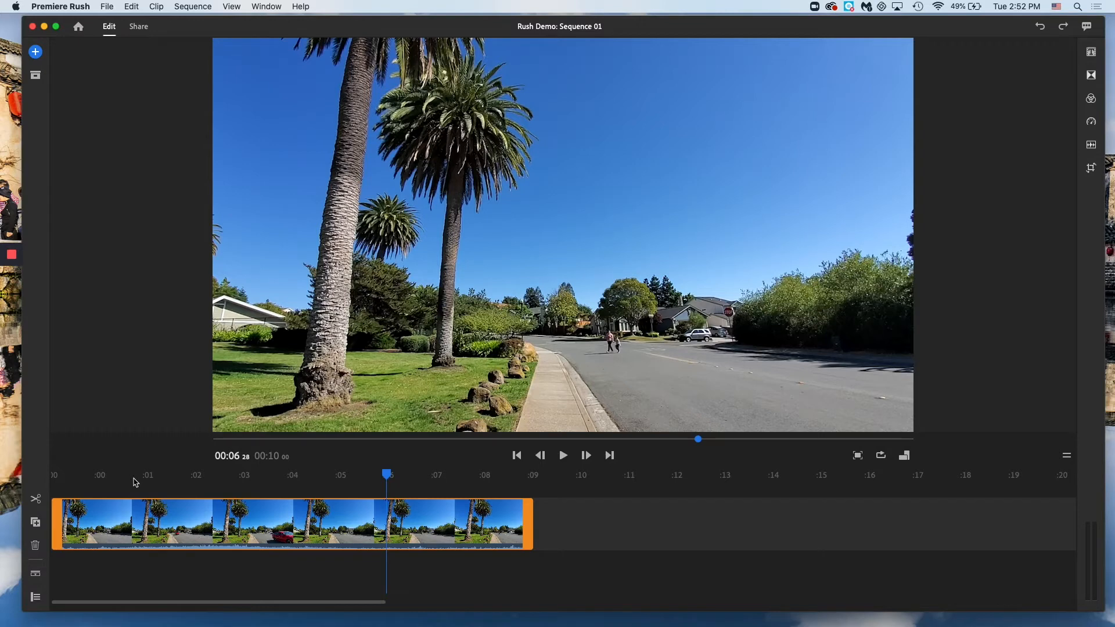
{"action": "left_click_drag", "start_coordinate": [131, 480], "coordinate": [15, 504]}
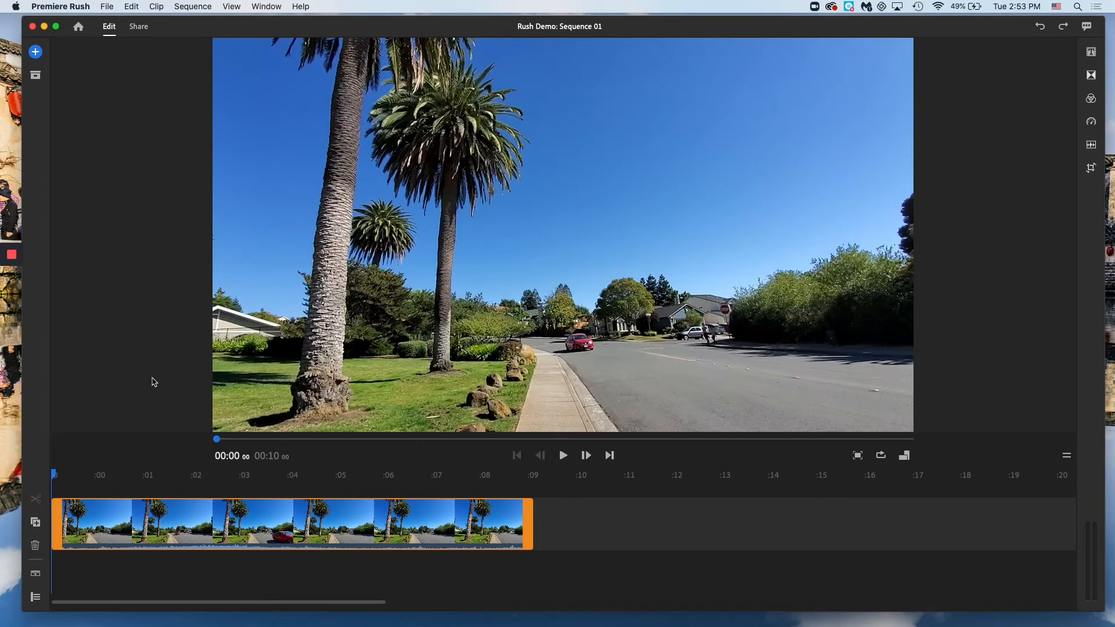
Add the white BD_Backgrounds image from the Premiere Rush Demo folder to the timeline after the Hercules B clip
{"action": "left_click", "coordinate": [36, 52]}
{"action": "left_click", "coordinate": [148, 78]}
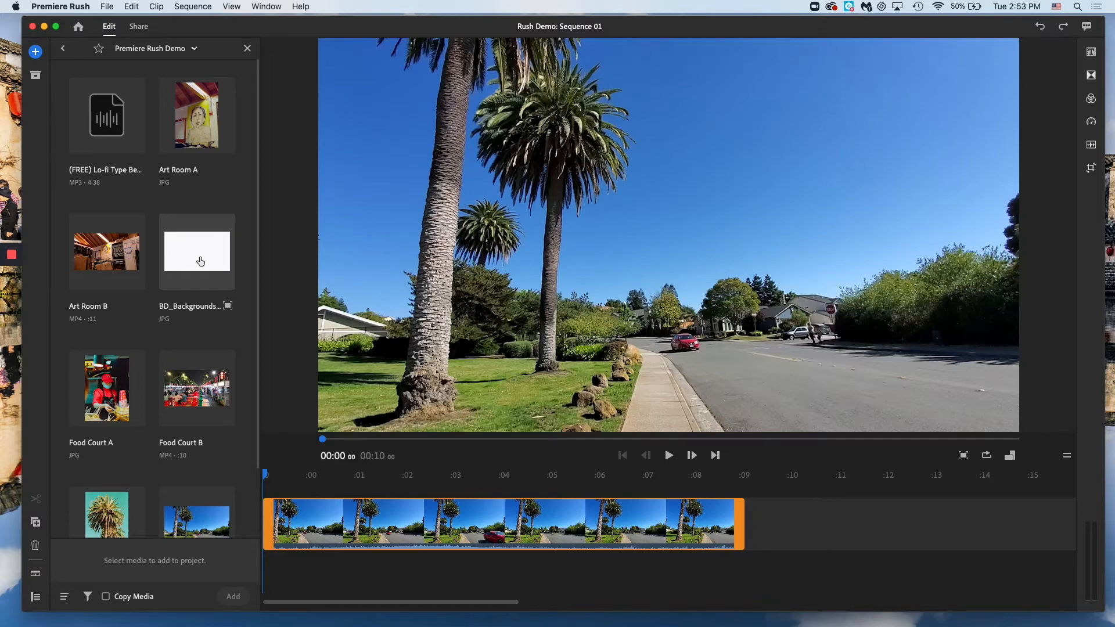
{"action": "left_click", "coordinate": [201, 261]}
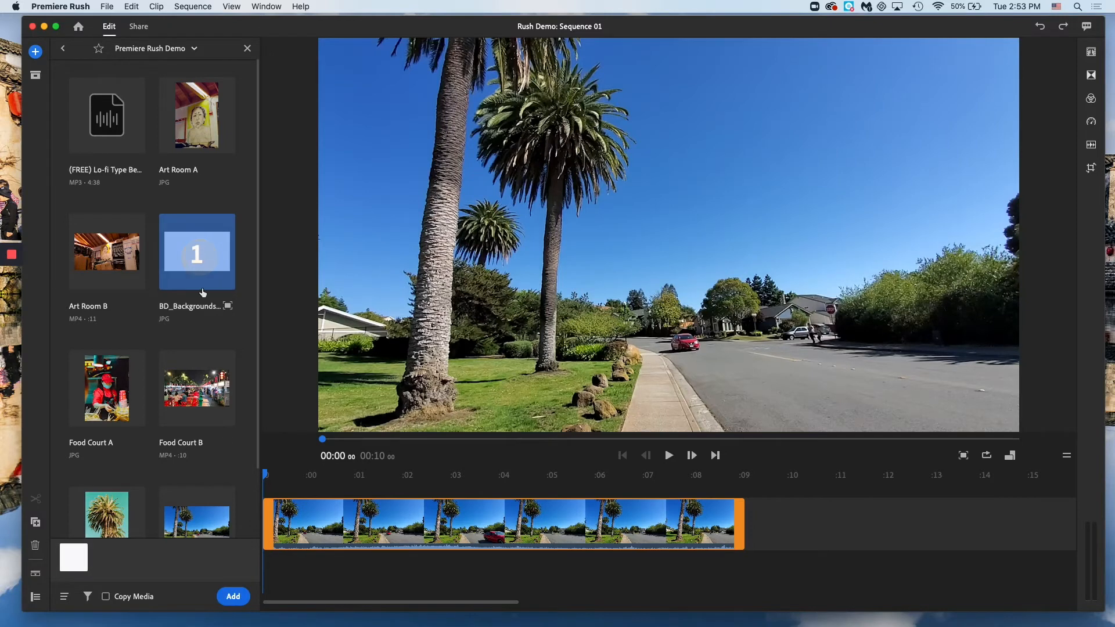
{"action": "left_click", "coordinate": [232, 595]}
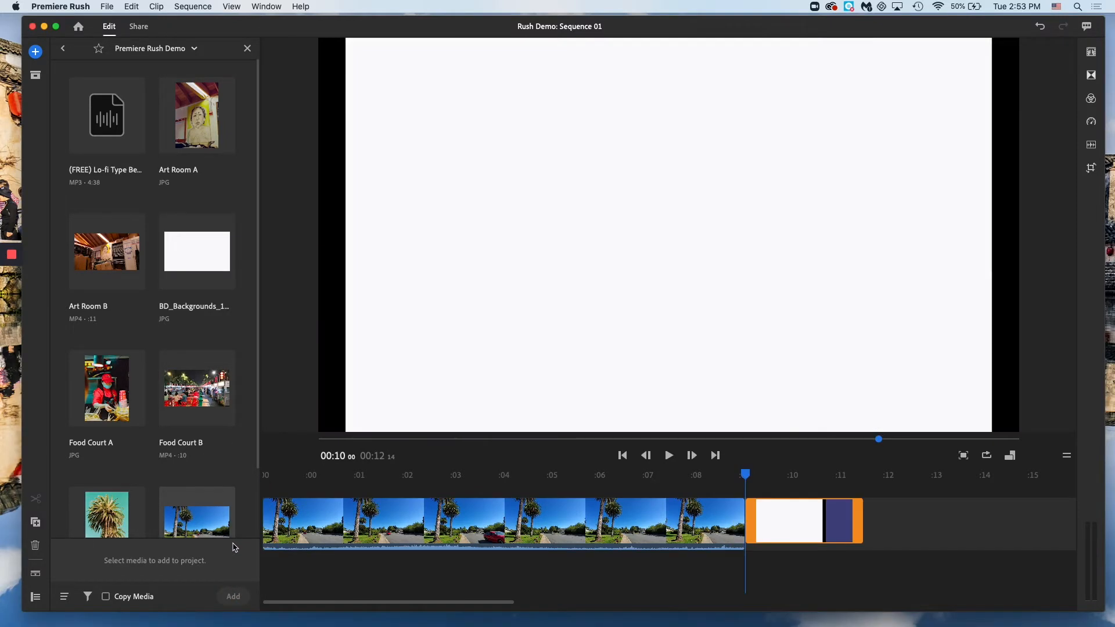
{"action": "left_click_drag", "start_coordinate": [745, 475], "coordinate": [823, 480]}
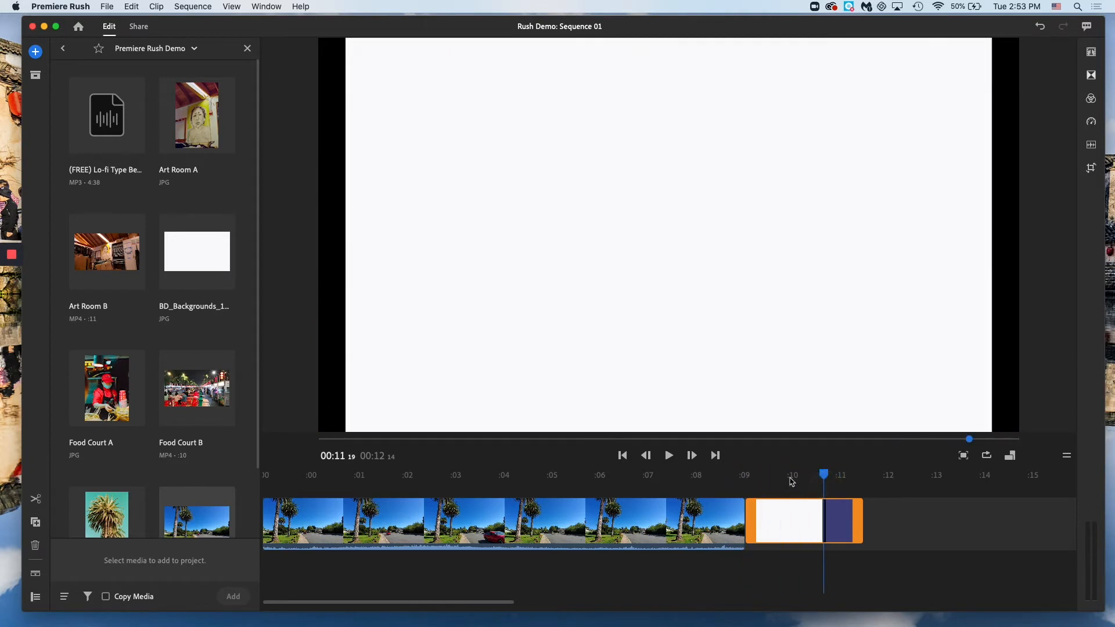
{"action": "left_click", "coordinate": [248, 50]}
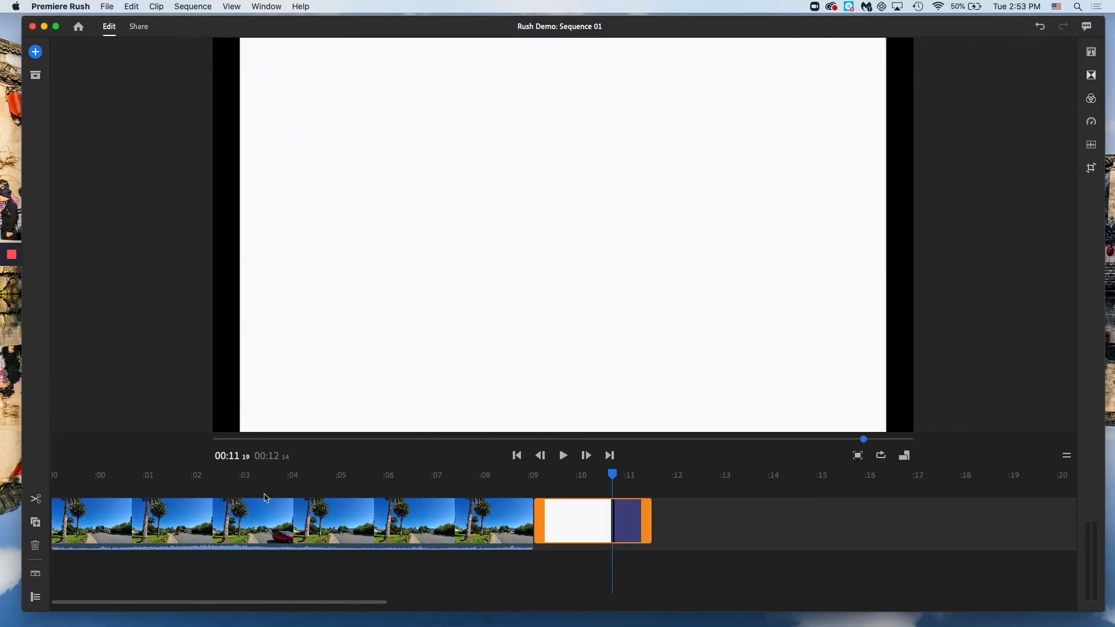
Try stacking the white background image on a track above the video at 00:04:00, and return it to the end
{"action": "left_click_drag", "start_coordinate": [218, 480], "coordinate": [248, 485]}
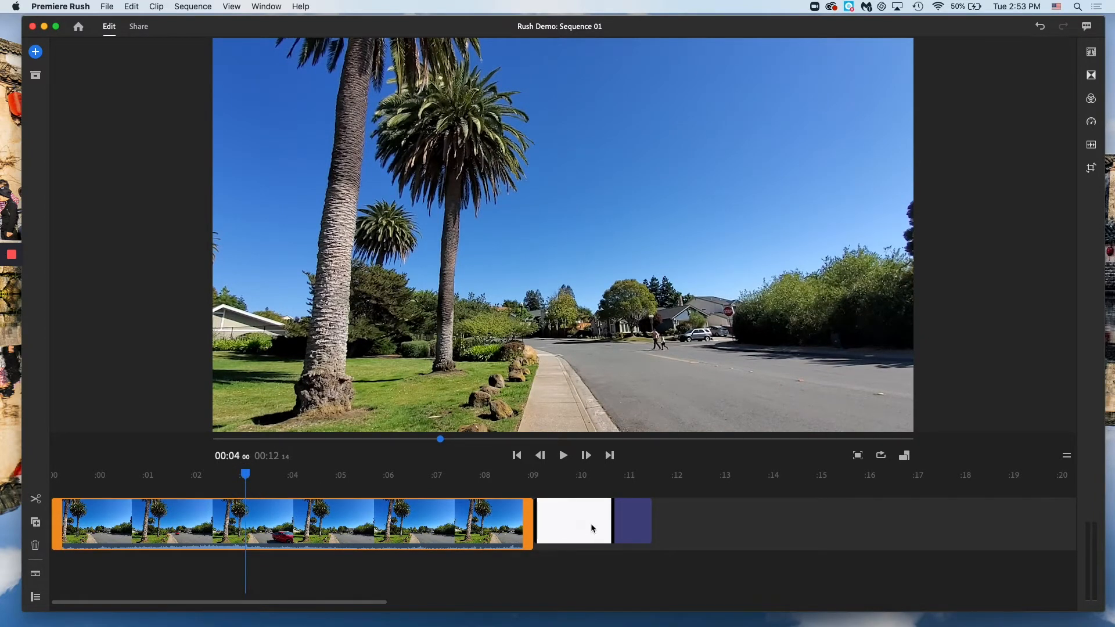
{"action": "left_click_drag", "start_coordinate": [590, 523], "coordinate": [303, 491]}
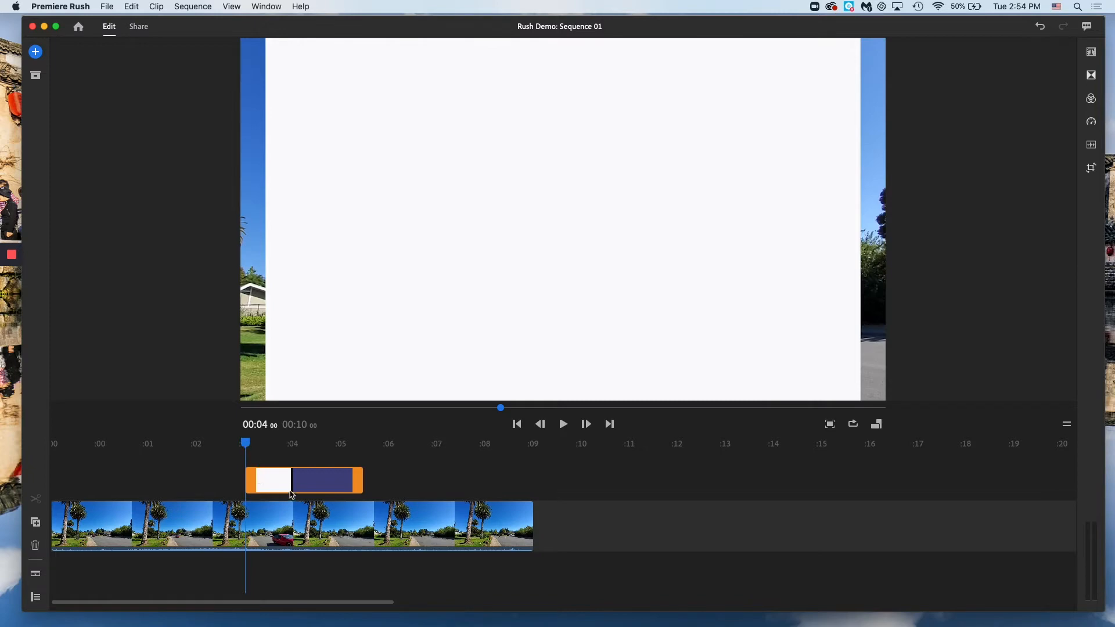
{"action": "left_click_drag", "start_coordinate": [291, 488], "coordinate": [572, 520]}
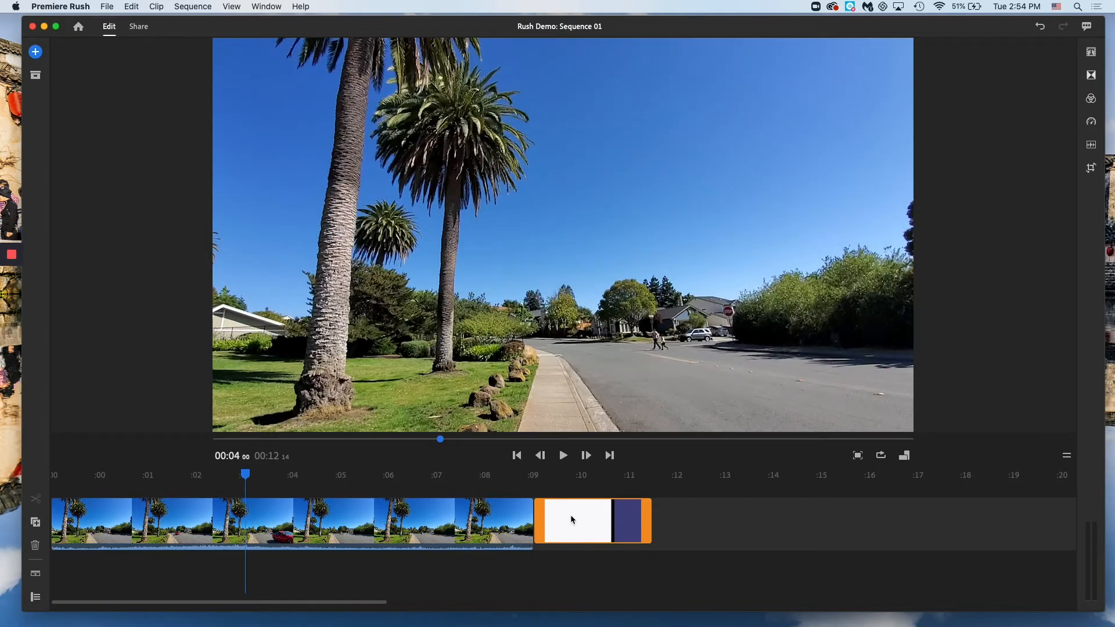
Split the Hercules B clip at 00:04:00
{"action": "left_click", "coordinate": [250, 522]}
{"action": "left_click", "coordinate": [250, 481]}
{"action": "left_click_drag", "start_coordinate": [250, 481], "coordinate": [244, 481]}
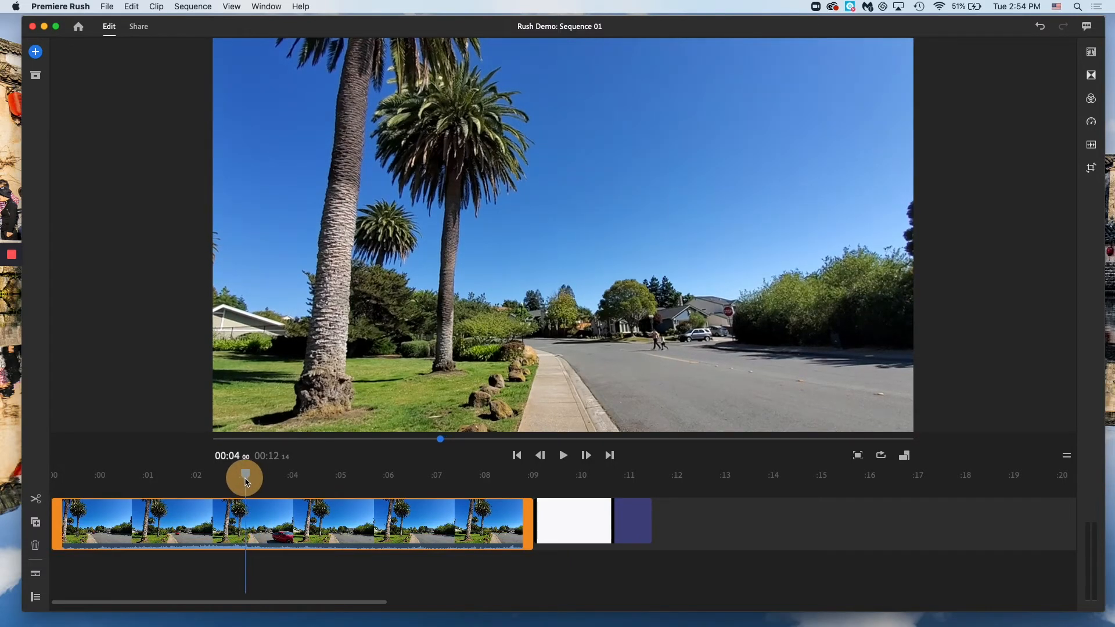
{"action": "left_click", "coordinate": [36, 501]}
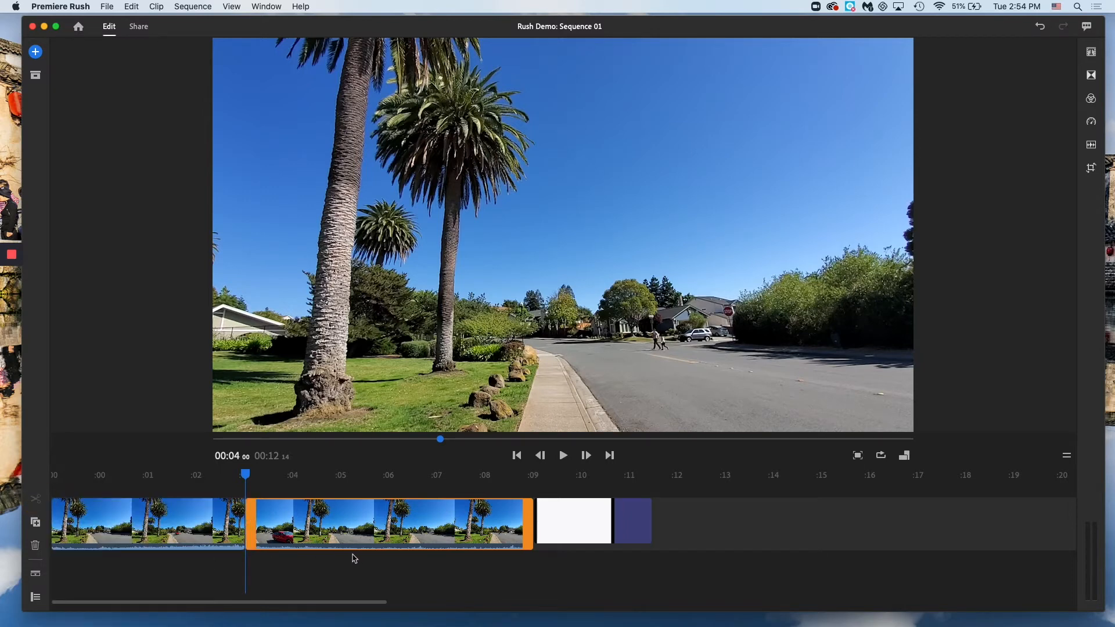
{"action": "mouse_move", "coordinate": [245, 475]}
{"action": "left_mouse_down"}
{"action": "mouse_move", "coordinate": [269, 474]}
{"action": "mouse_move", "coordinate": [248, 475]}
{"action": "left_mouse_up"}
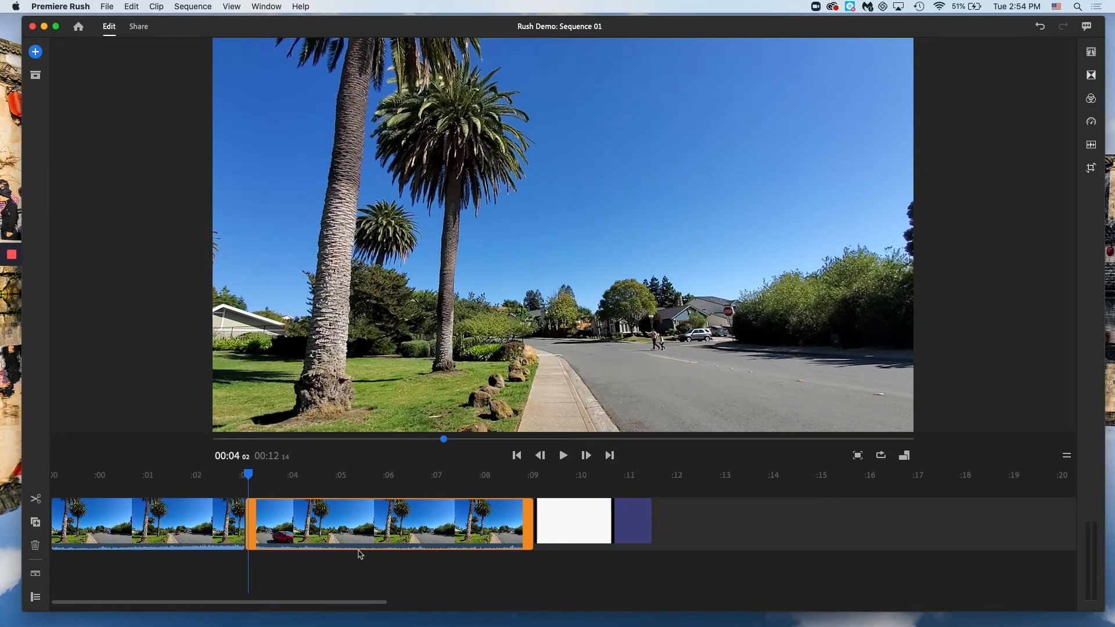
{"action": "left_click", "coordinate": [251, 477]}
{"action": "left_click_drag", "start_coordinate": [250, 478], "coordinate": [244, 474]}
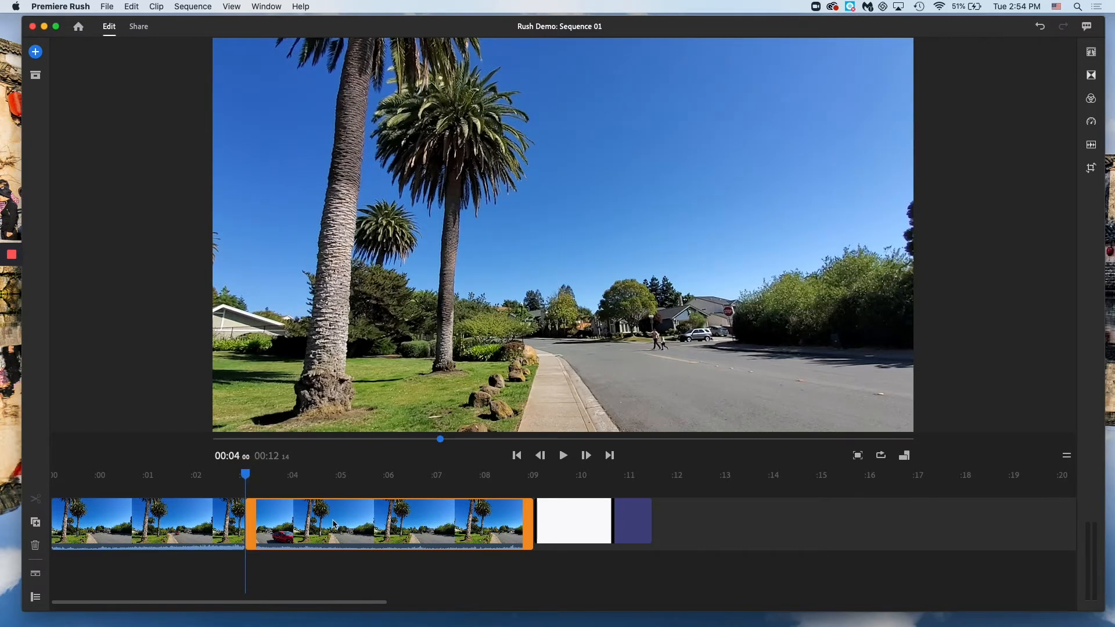
Separate the audio from the second Hercules B segment
{"action": "right_click", "coordinate": [390, 529]}
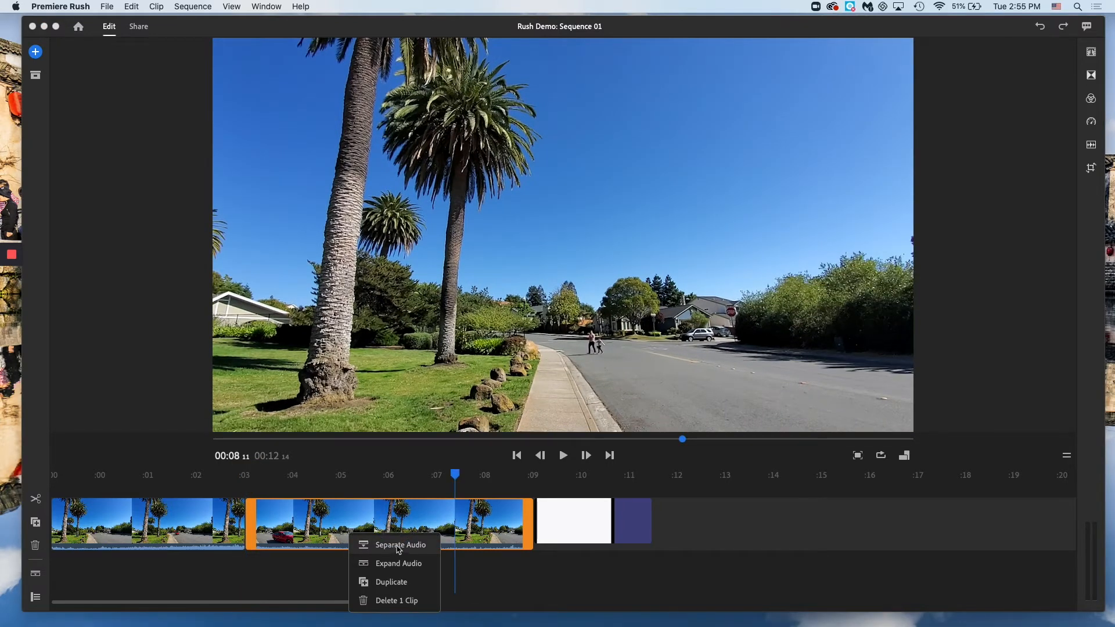
{"action": "left_click", "coordinate": [398, 546]}
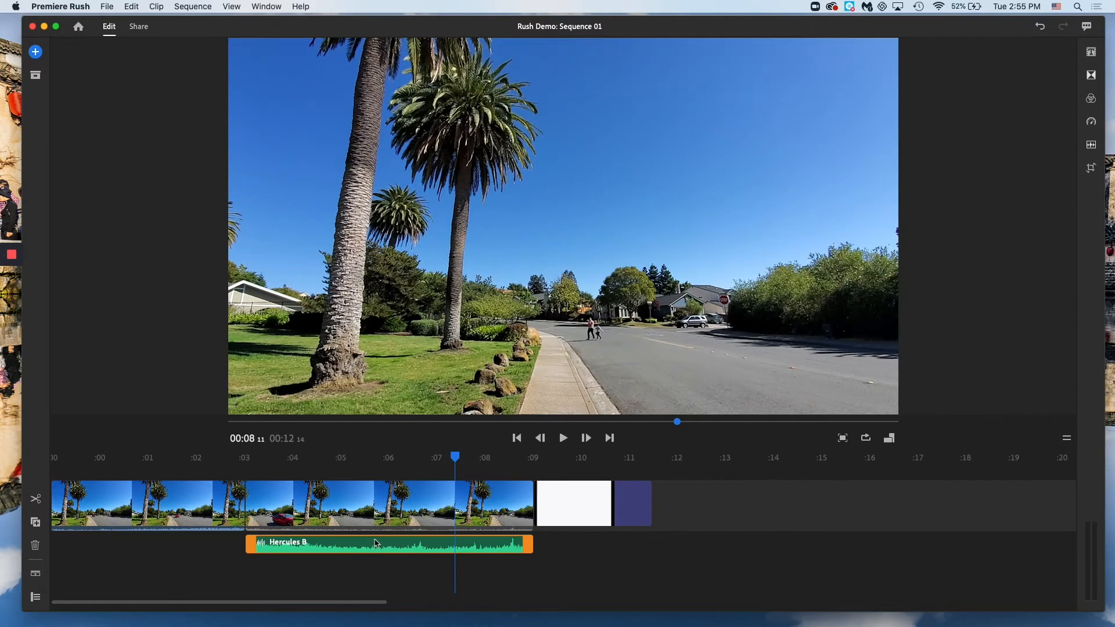
Move the white background image between the two Hercules B video segments
{"action": "left_click", "coordinate": [368, 515]}
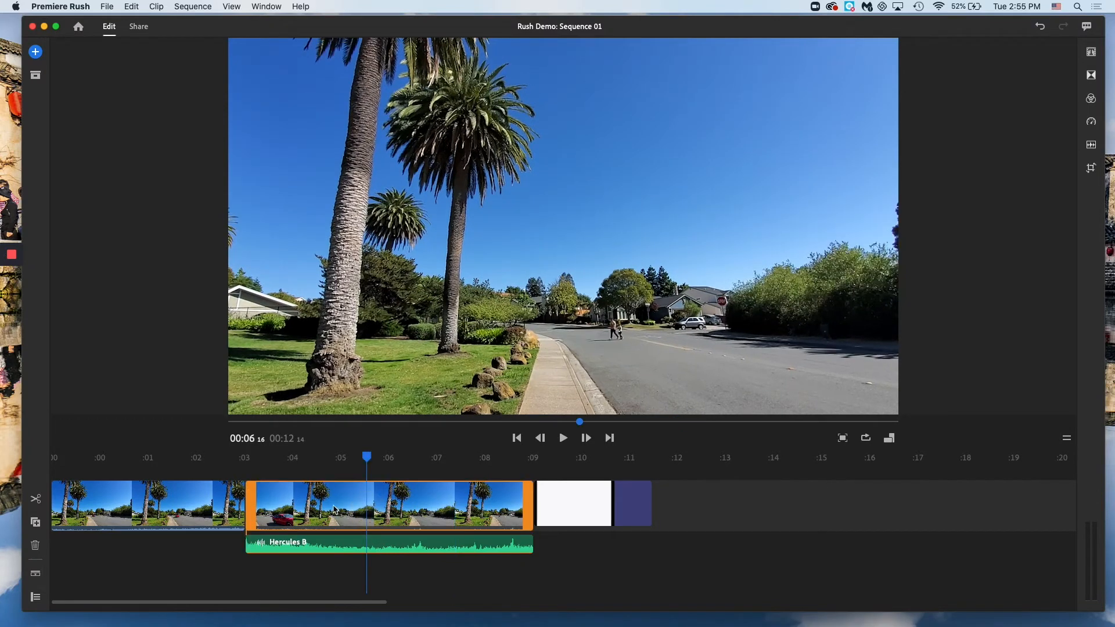
{"action": "left_click_drag", "start_coordinate": [334, 509], "coordinate": [355, 505]}
{"action": "left_click_drag", "start_coordinate": [557, 504], "coordinate": [273, 511]}
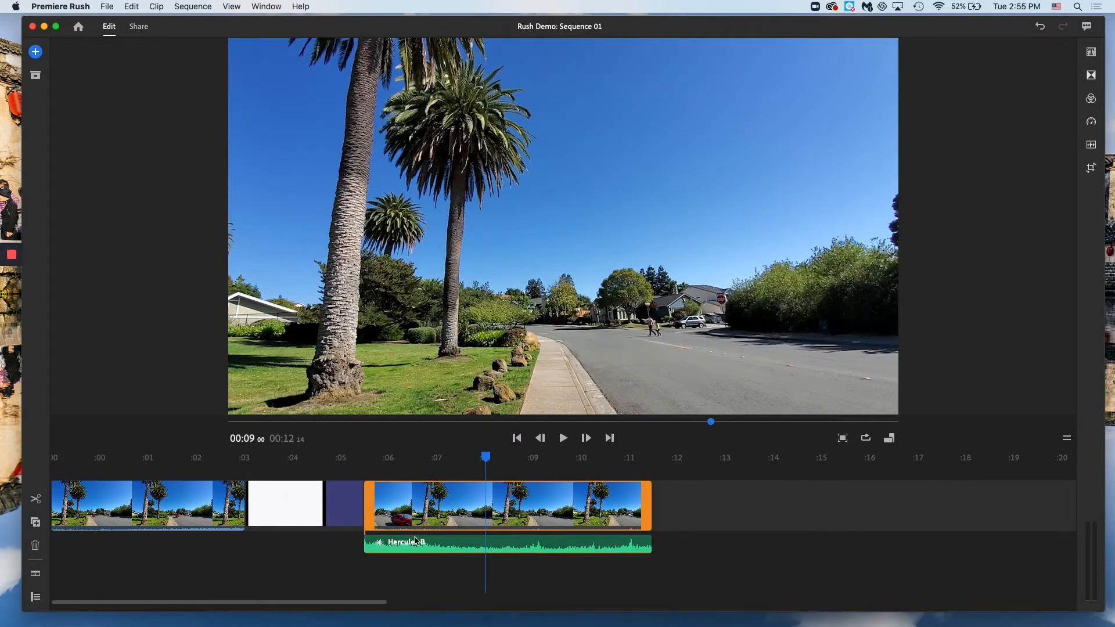
Slide the separated Hercules B audio back to start at 00:04:00 and delete the second Hercules B video segment
{"action": "left_click_drag", "start_coordinate": [449, 546], "coordinate": [332, 544]}
{"action": "left_click", "coordinate": [607, 508]}
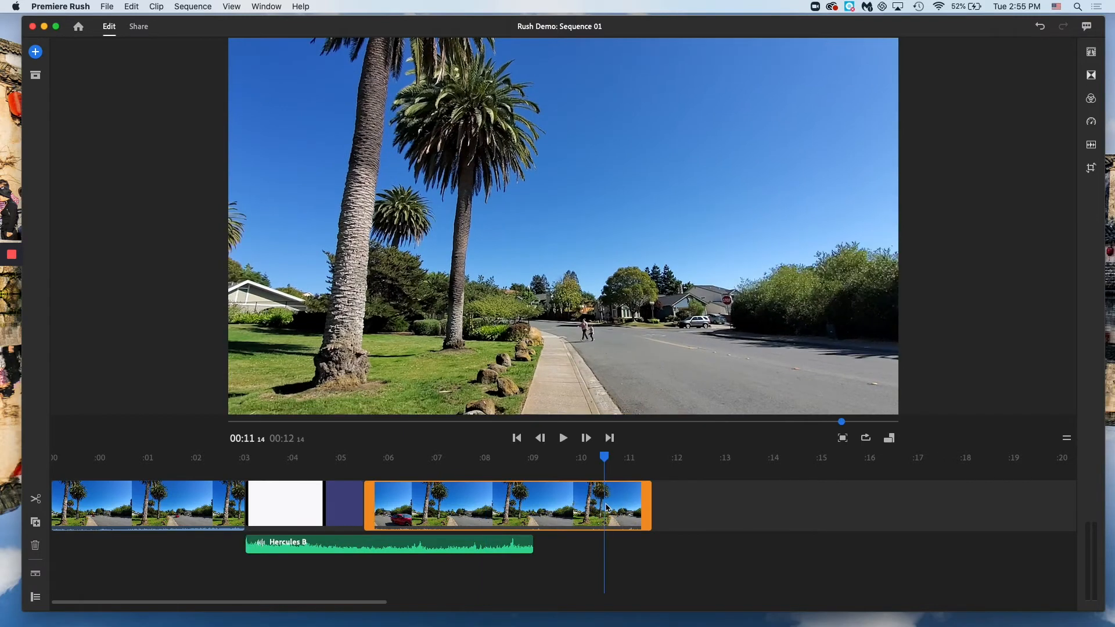
{"action": "key", "text": "Delete"}
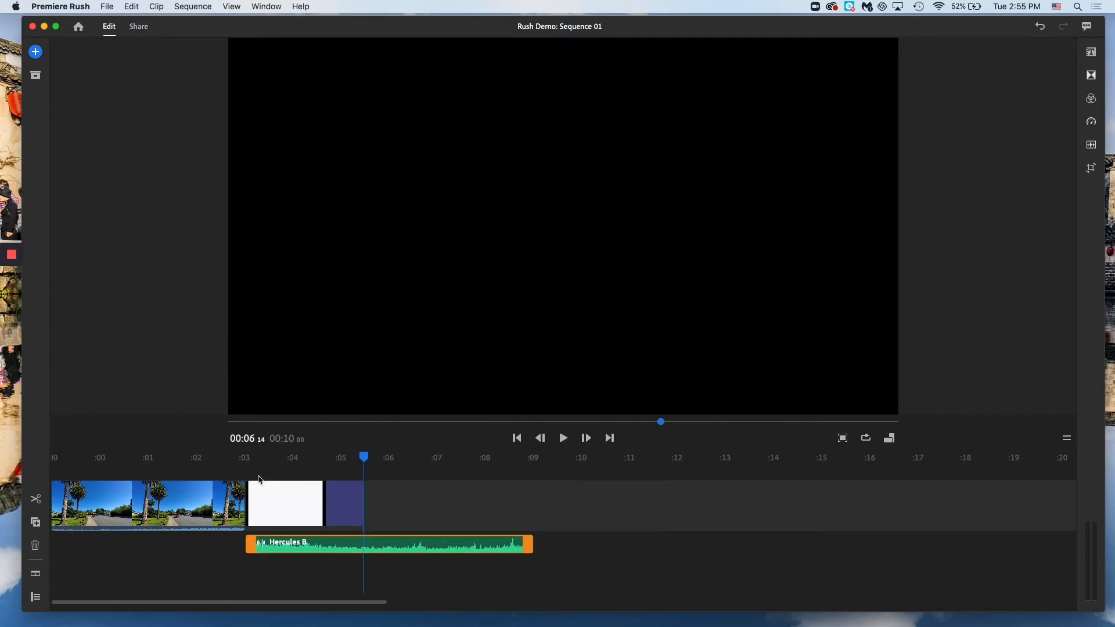
Add the Hercules A palm tree image from the Premiere Rush Demo folder after the white background image
{"action": "left_click_drag", "start_coordinate": [236, 468], "coordinate": [306, 493]}
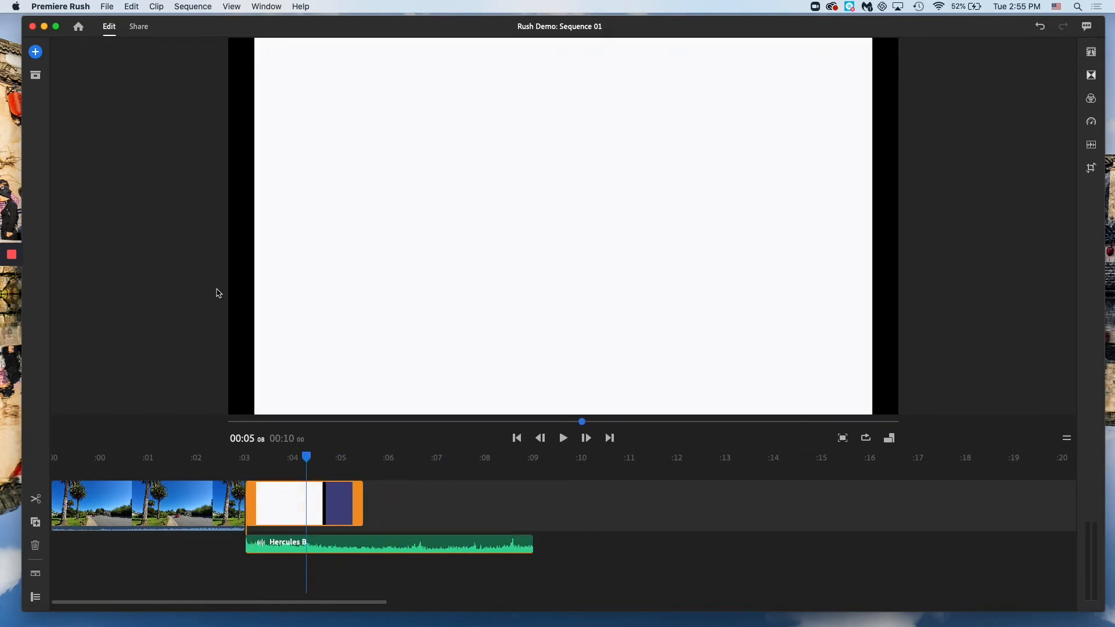
{"action": "left_click", "coordinate": [36, 52]}
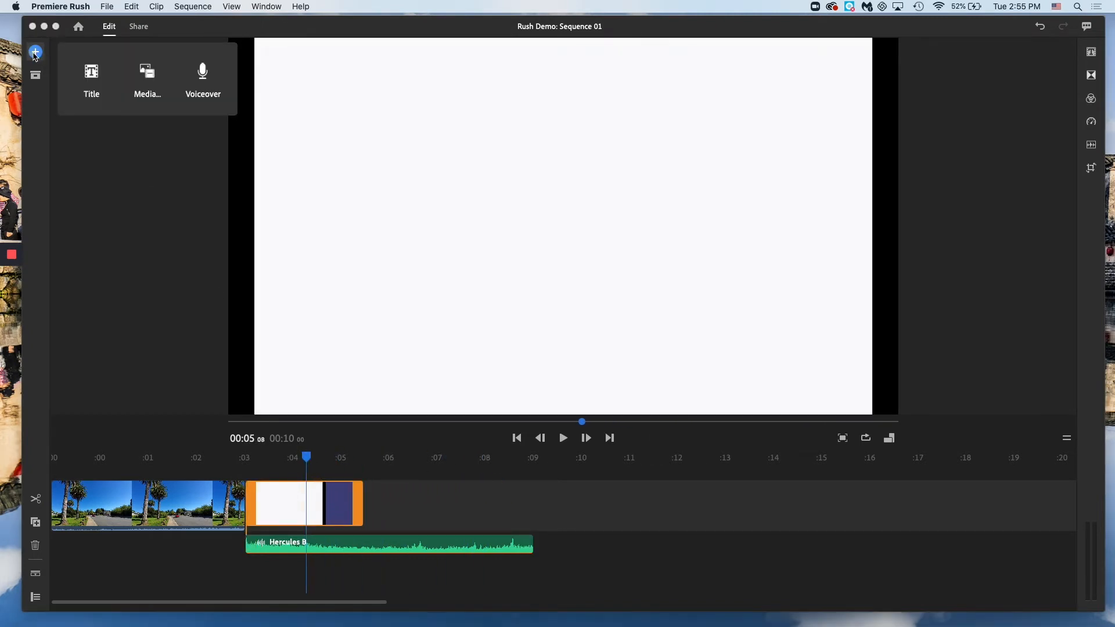
{"action": "left_click", "coordinate": [139, 74]}
{"action": "scroll", "coordinate": [157, 401], "scroll_direction": "down", "scroll_amount": 3}
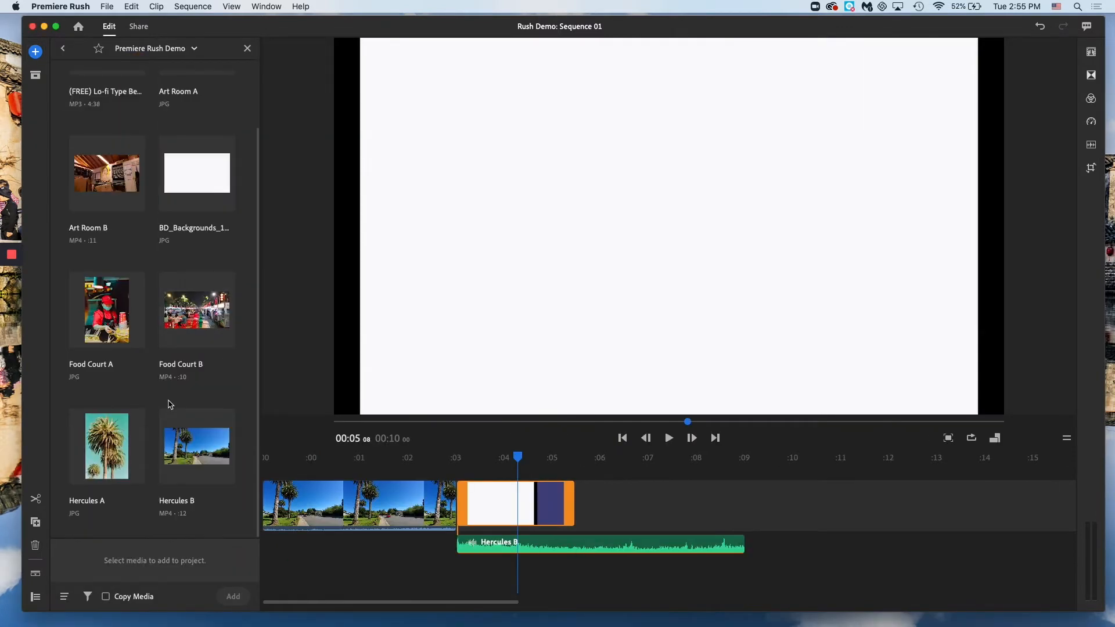
{"action": "left_click", "coordinate": [127, 439]}
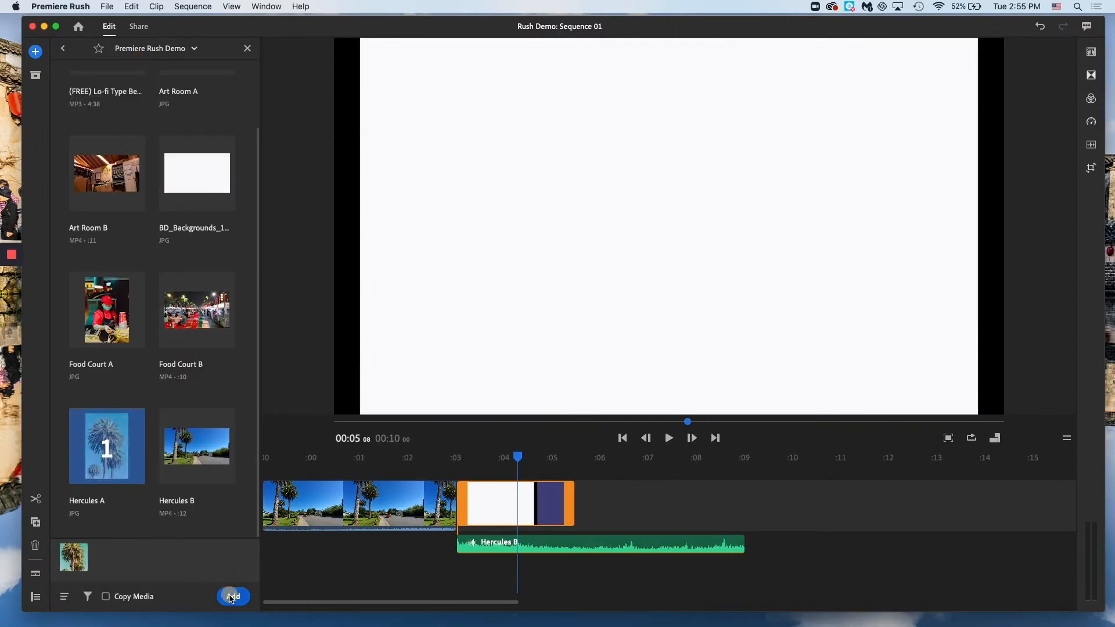
{"action": "left_click", "coordinate": [233, 596]}
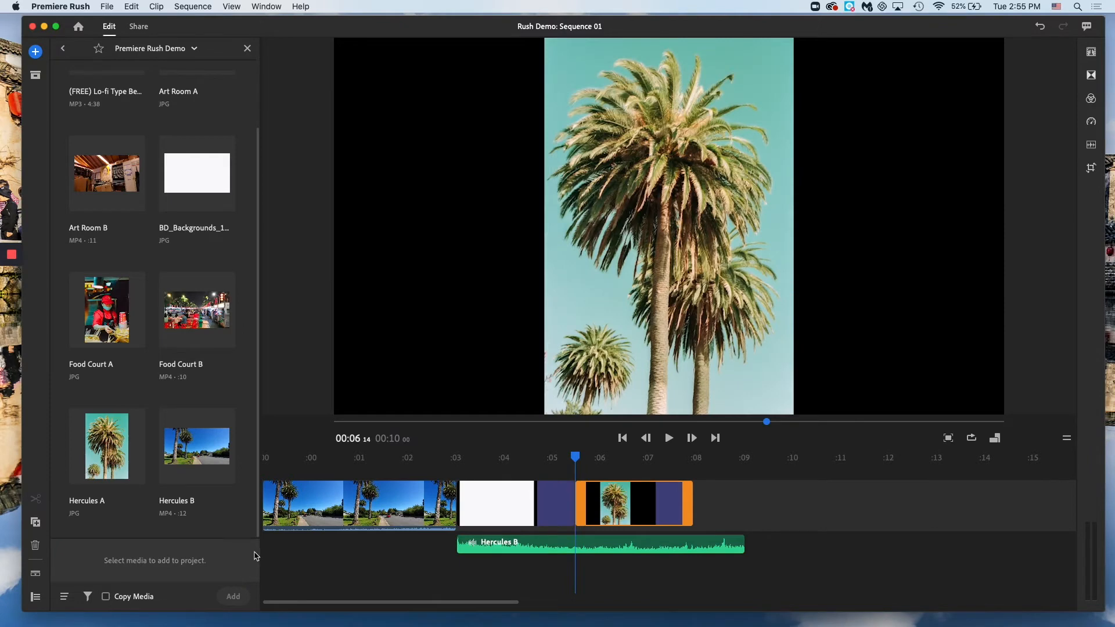
{"action": "left_click", "coordinate": [247, 48]}
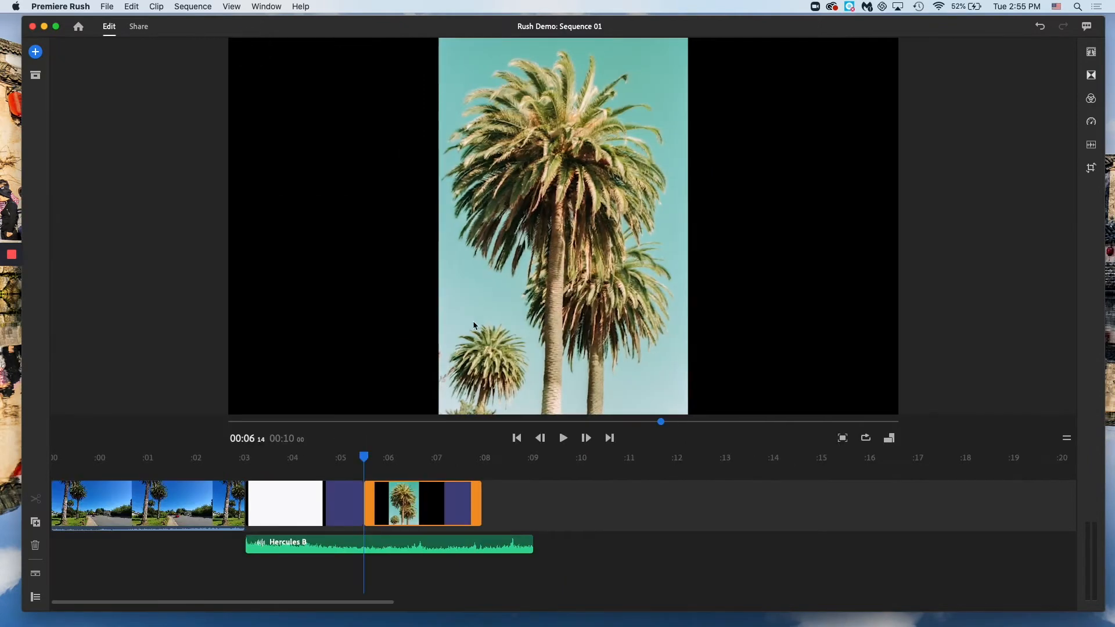
Stack the Hercules A image on a track above the white background, starting at 00:04:00, and preview the overlap
{"action": "left_click_drag", "start_coordinate": [424, 508], "coordinate": [323, 467]}
{"action": "left_click", "coordinate": [492, 544]}
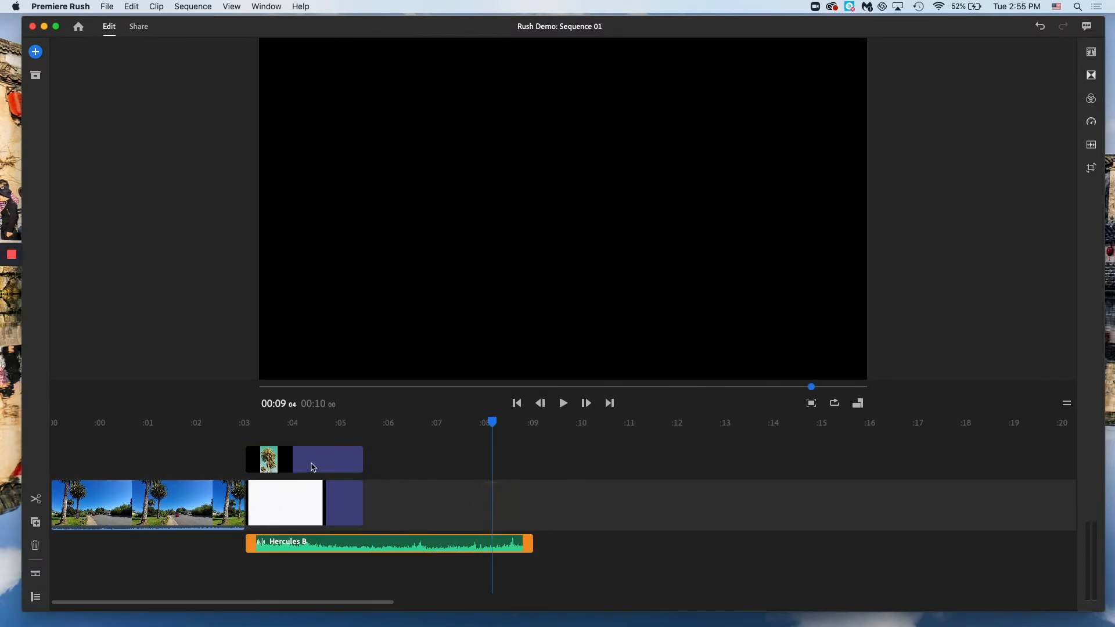
{"action": "left_click", "coordinate": [330, 468]}
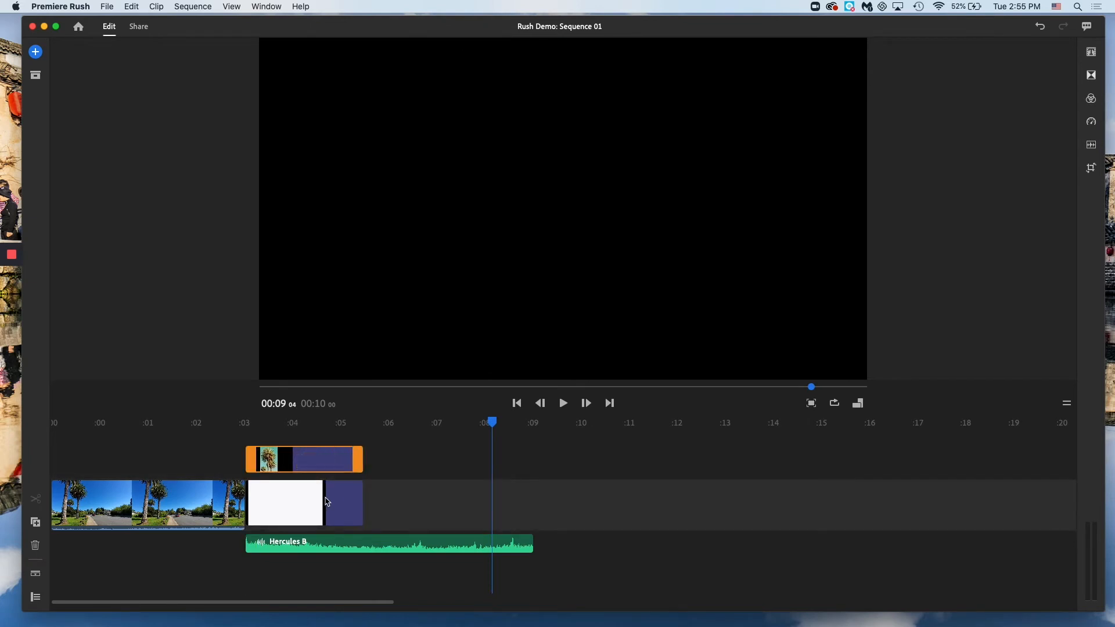
{"action": "left_click", "coordinate": [284, 433]}
{"action": "left_click", "coordinate": [270, 423]}
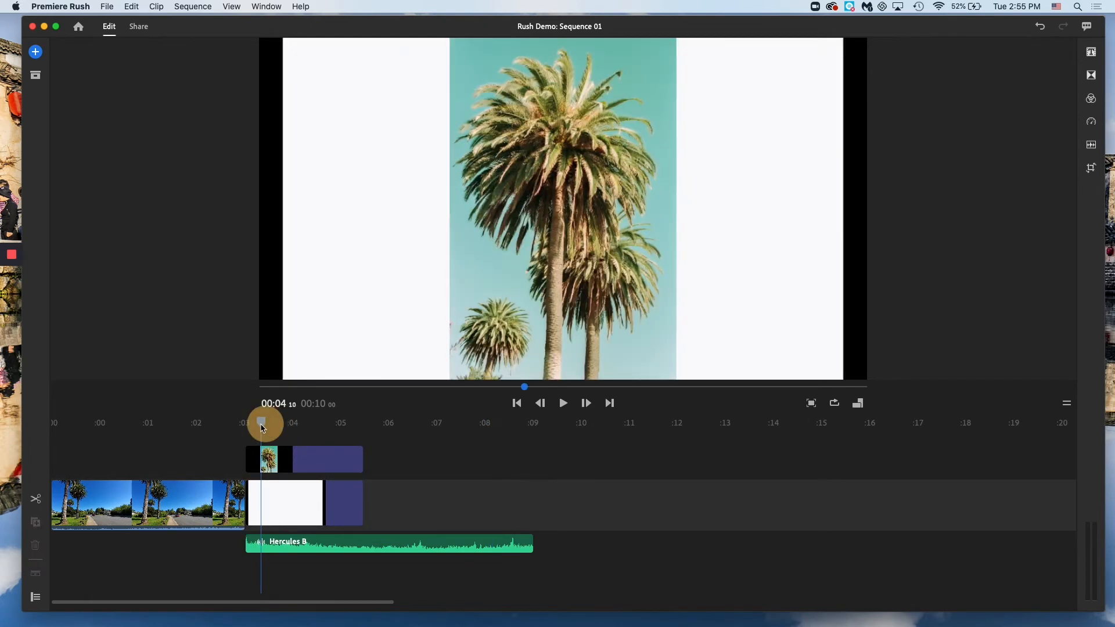
{"action": "mouse_move", "coordinate": [278, 436]}
{"action": "left_mouse_down"}
{"action": "mouse_move", "coordinate": [267, 440]}
{"action": "mouse_move", "coordinate": [306, 440]}
{"action": "mouse_move", "coordinate": [270, 440]}
{"action": "left_mouse_up"}
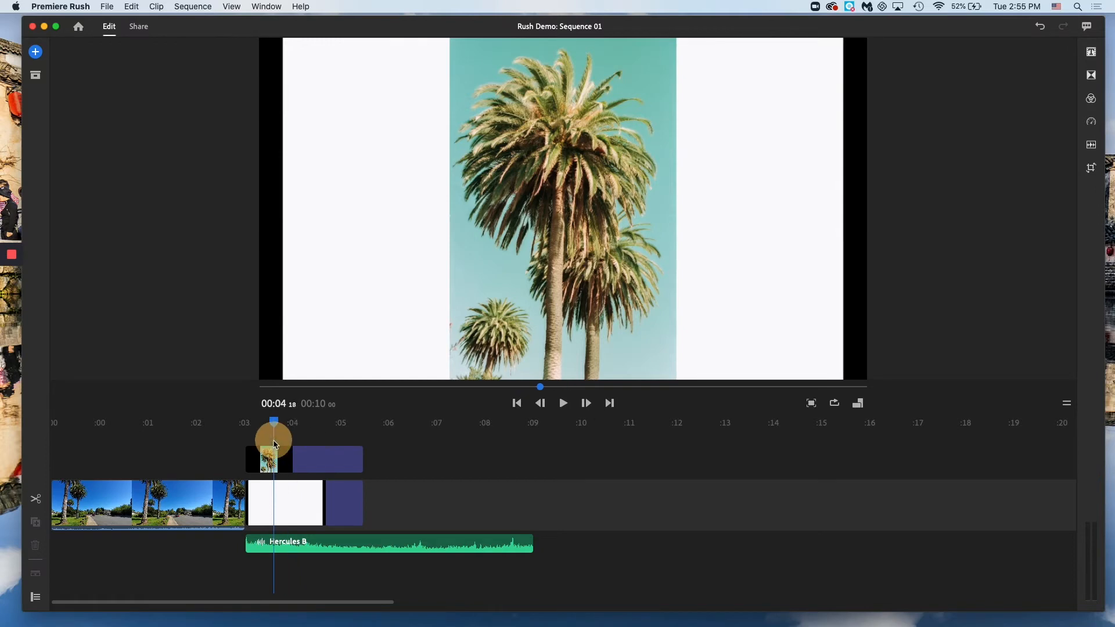
Extend the Hercules A image and the white background so both end with the audio at 00:10:00
{"action": "left_click", "coordinate": [274, 441]}
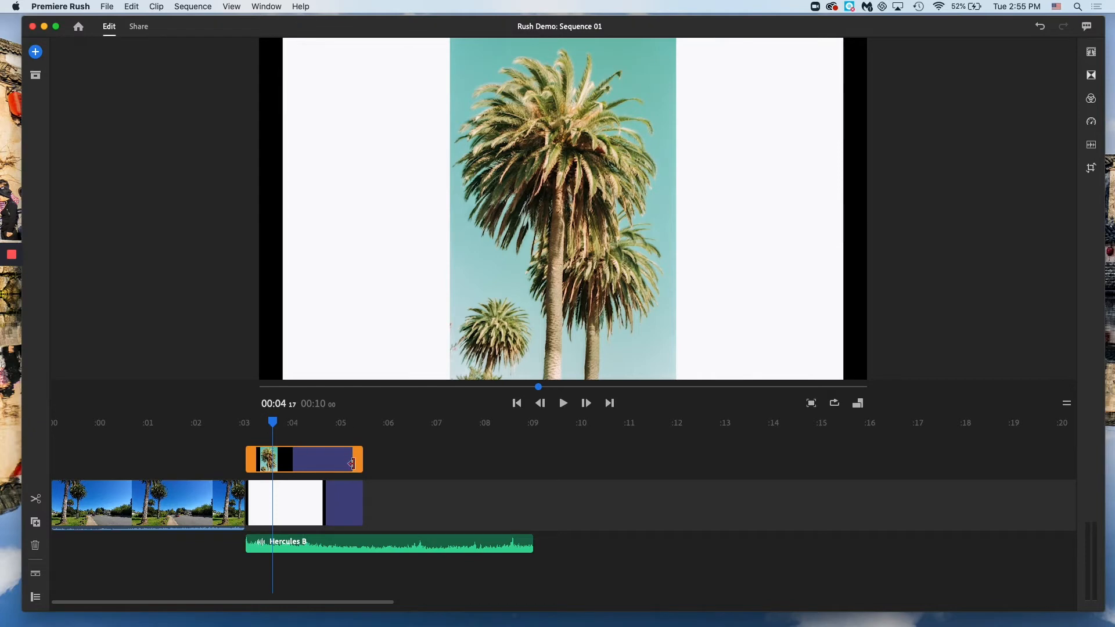
{"action": "left_click_drag", "start_coordinate": [352, 464], "coordinate": [532, 465]}
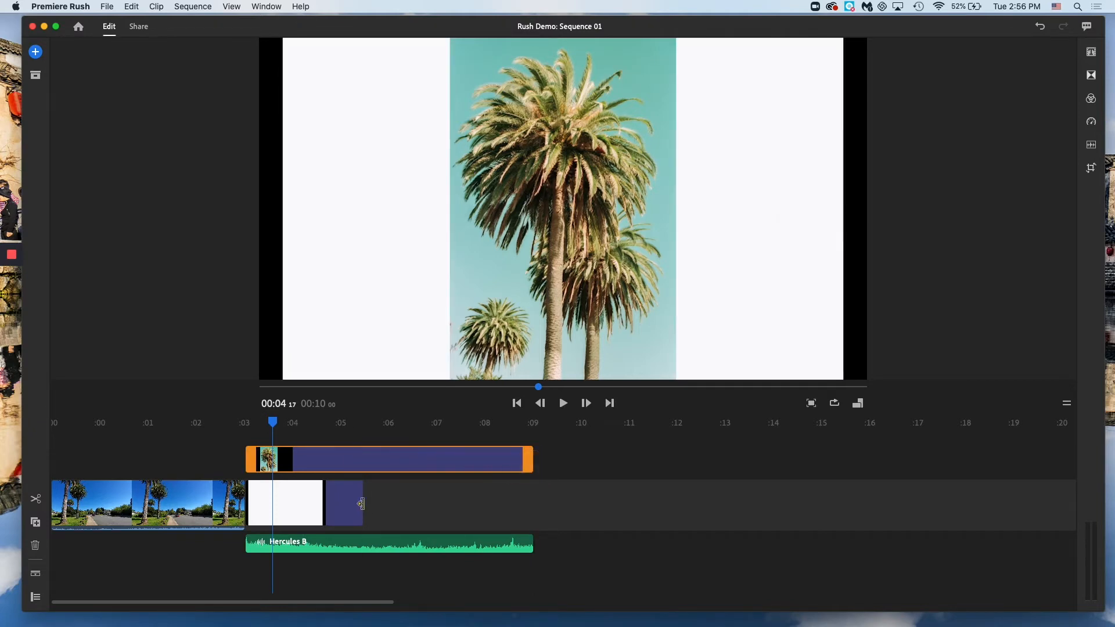
{"action": "left_click_drag", "start_coordinate": [361, 504], "coordinate": [518, 507]}
{"action": "left_click", "coordinate": [539, 425]}
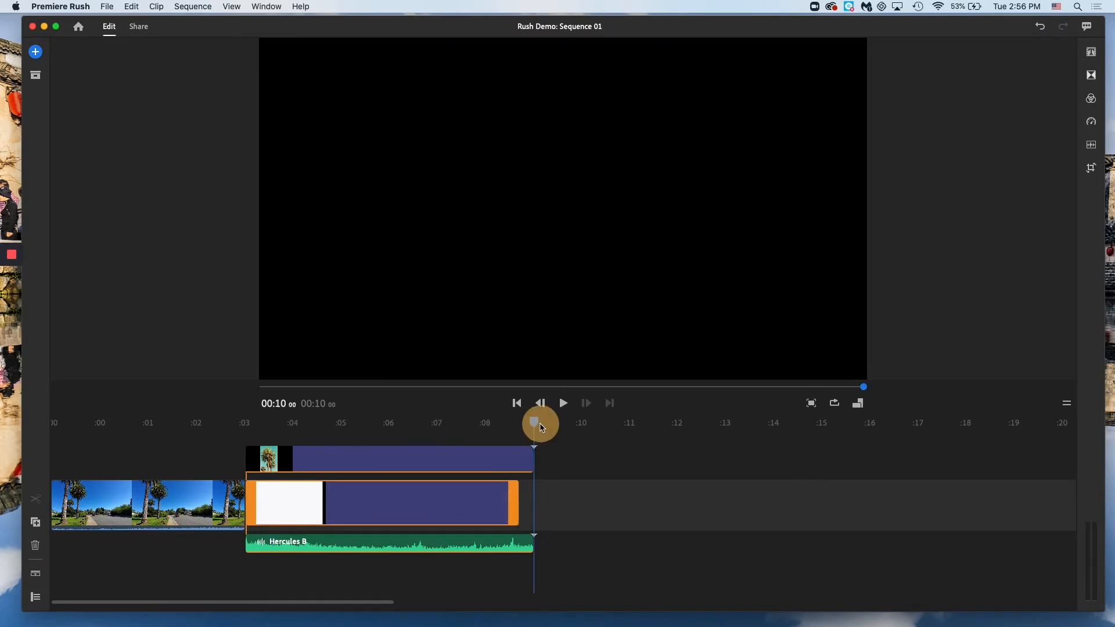
{"action": "left_click_drag", "start_coordinate": [530, 503], "coordinate": [533, 503]}
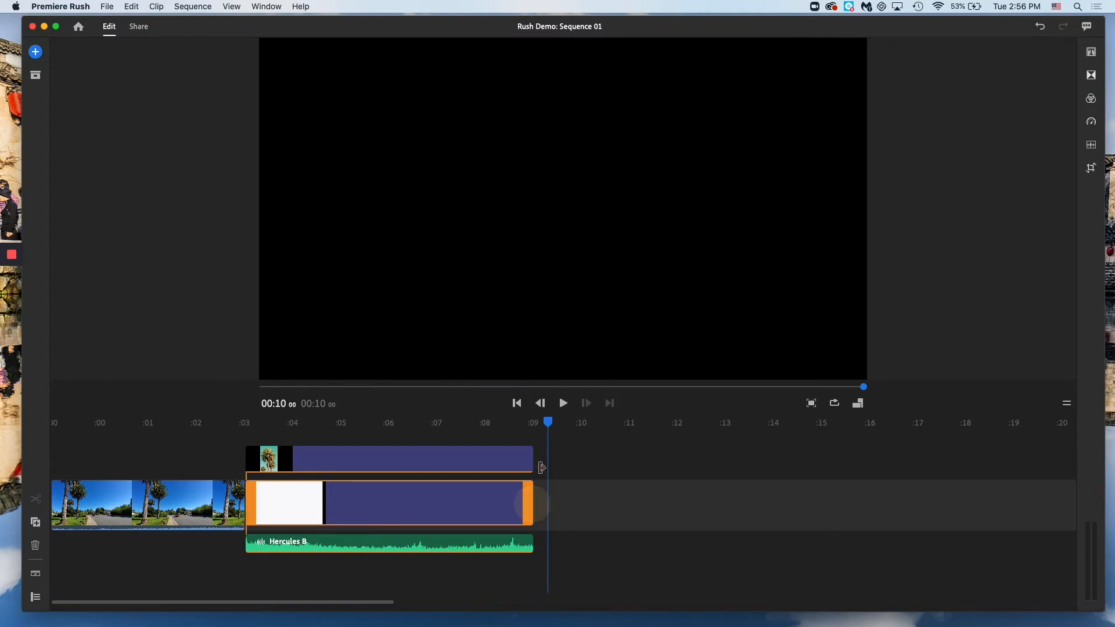
Scale up the white background image until it fills the full width of the frame
{"action": "left_click_drag", "start_coordinate": [544, 424], "coordinate": [250, 445]}
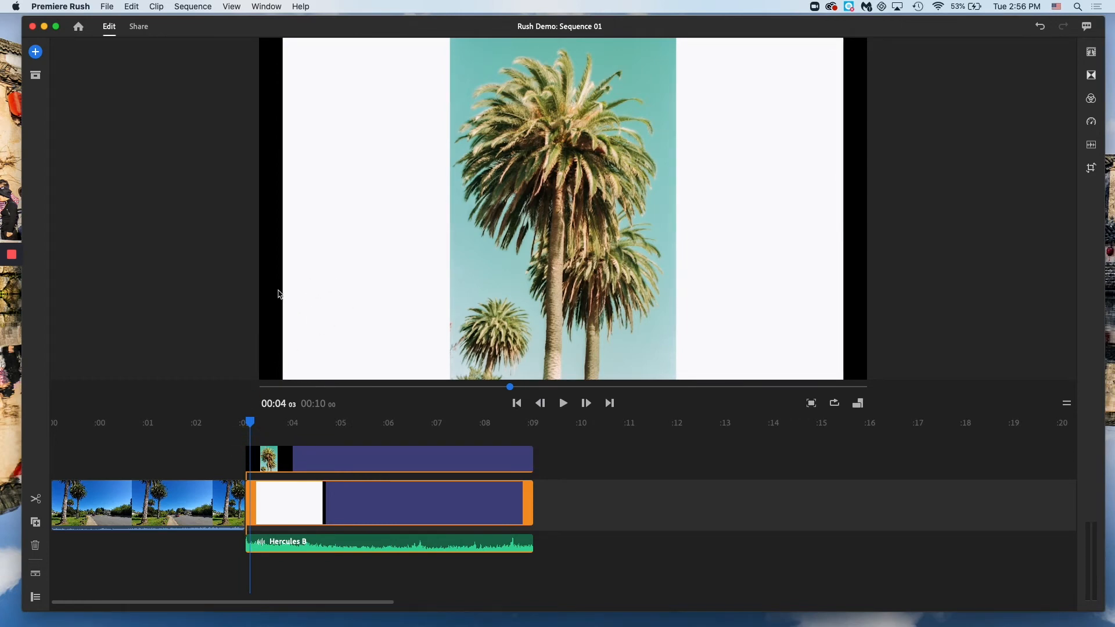
{"action": "left_click", "coordinate": [344, 308]}
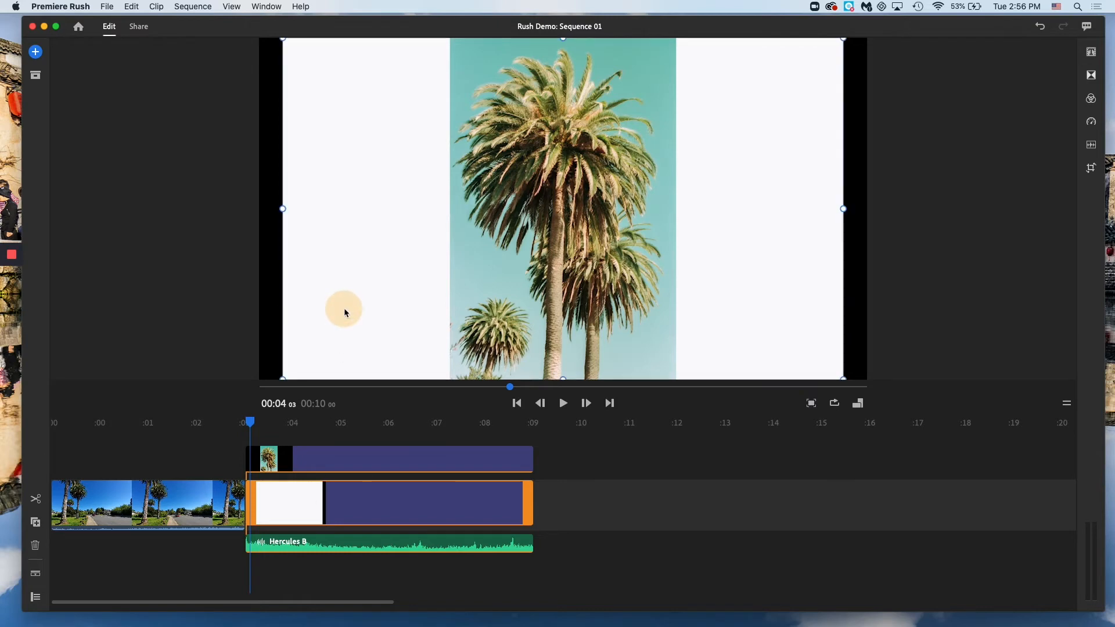
{"action": "left_click_drag", "start_coordinate": [284, 378], "coordinate": [274, 393]}
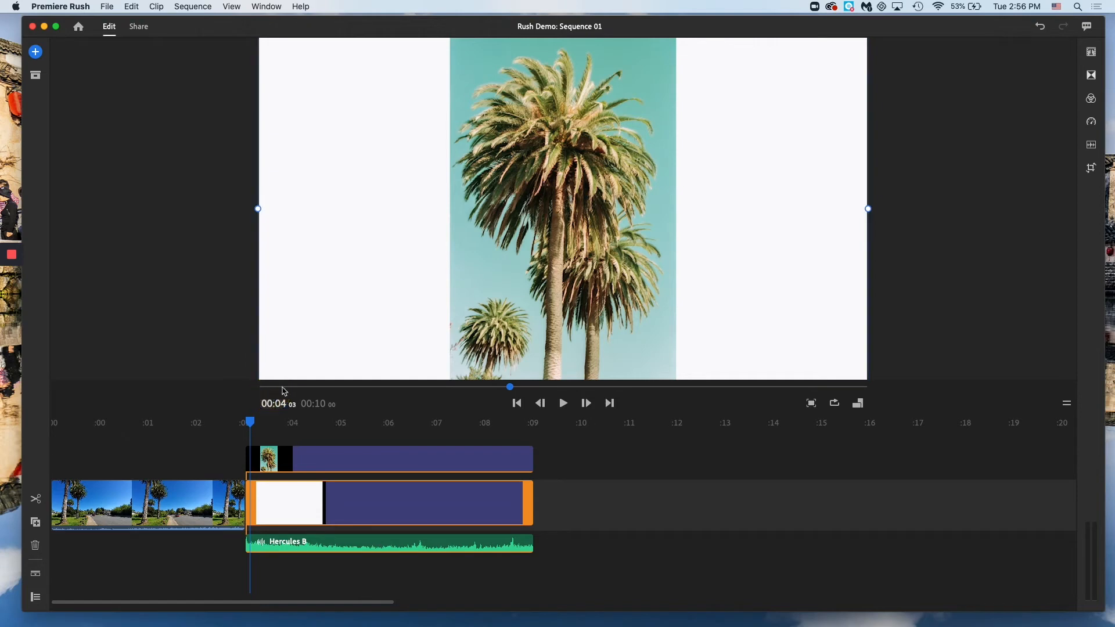
Scale the Hercules A image down slightly, keeping it centred with a white margin on all sides
{"action": "left_click", "coordinate": [648, 483]}
{"action": "left_click", "coordinate": [473, 459]}
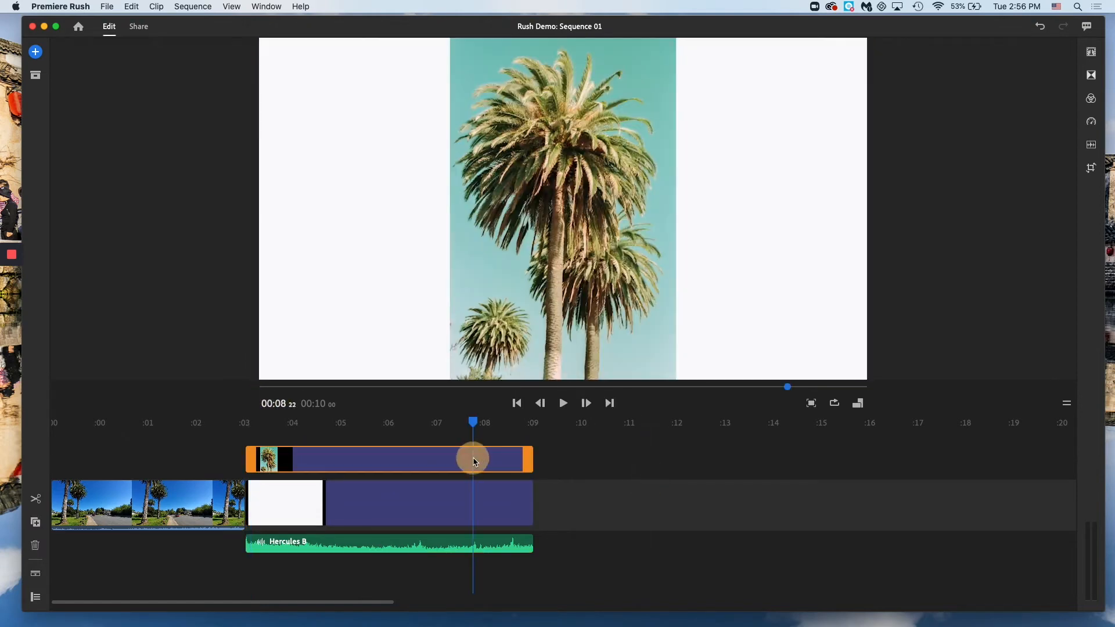
{"action": "left_click", "coordinate": [384, 429]}
{"action": "left_click_drag", "start_coordinate": [384, 428], "coordinate": [289, 423]}
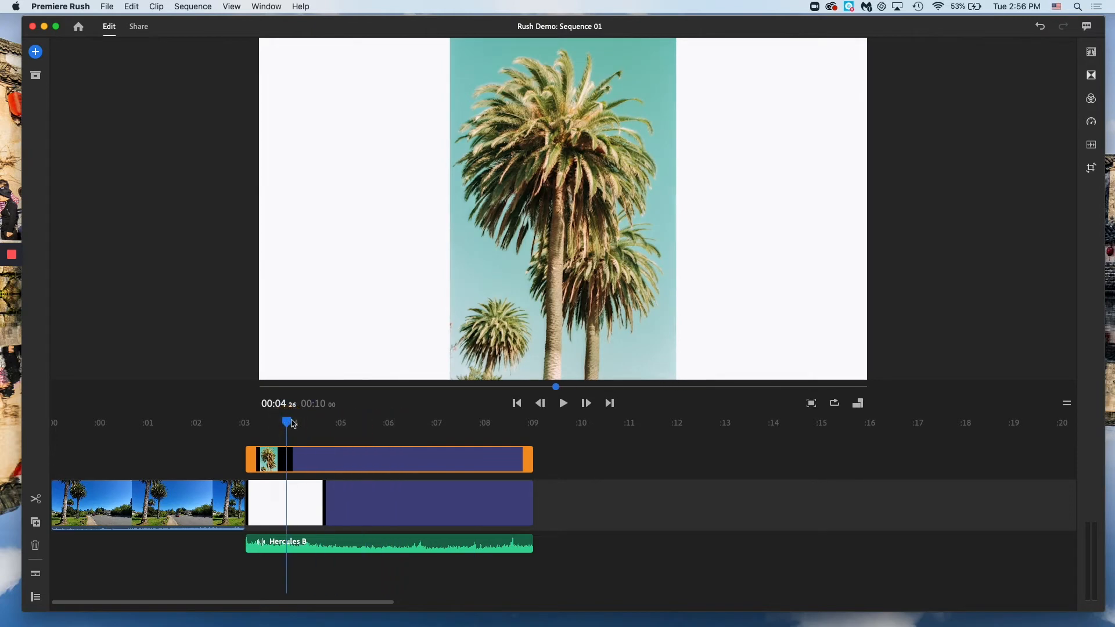
{"action": "left_click", "coordinate": [524, 194]}
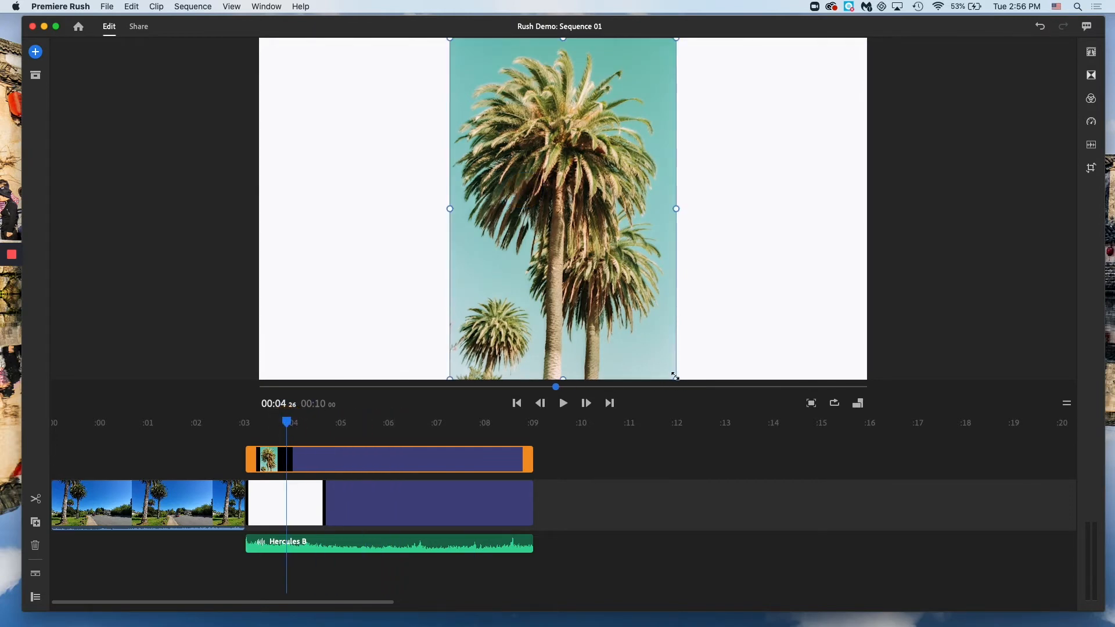
{"action": "left_click_drag", "start_coordinate": [676, 377], "coordinate": [659, 359]}
{"action": "mouse_move", "coordinate": [577, 309]}
{"action": "left_mouse_down"}
{"action": "mouse_move", "coordinate": [632, 302]}
{"action": "mouse_move", "coordinate": [579, 314]}
{"action": "mouse_move", "coordinate": [577, 295]}
{"action": "left_mouse_up"}
{"action": "key", "text": "super+z"}
{"action": "left_click", "coordinate": [772, 290]}
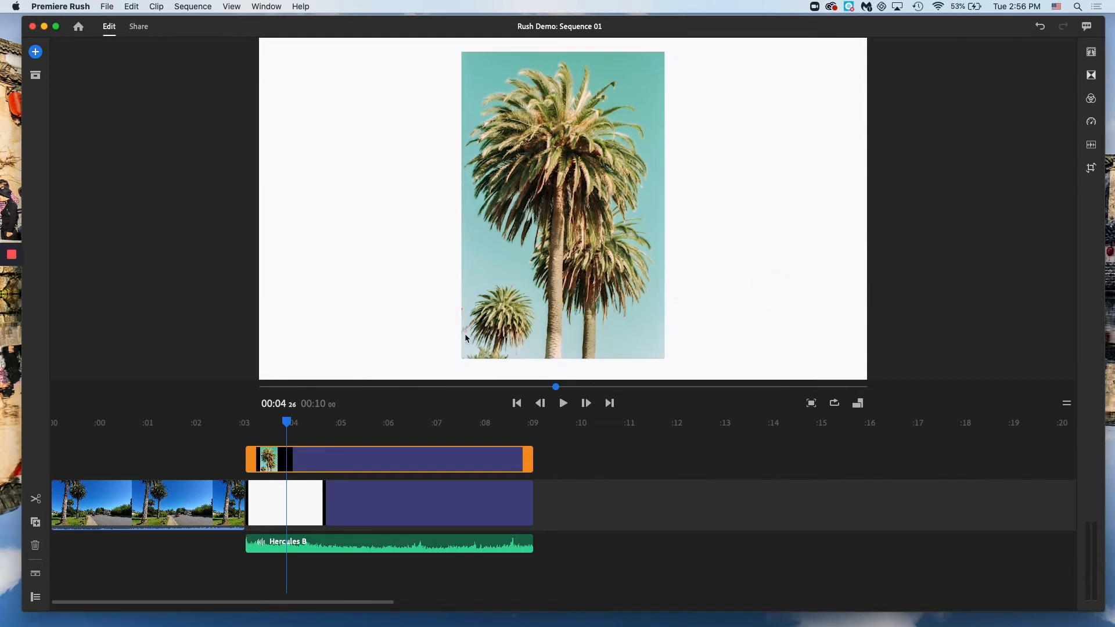
Play the sequence from just before the 00:04:00 cut to review the transition to the palm image
{"action": "left_click_drag", "start_coordinate": [286, 424], "coordinate": [233, 423]}
{"action": "key", "text": "space"}
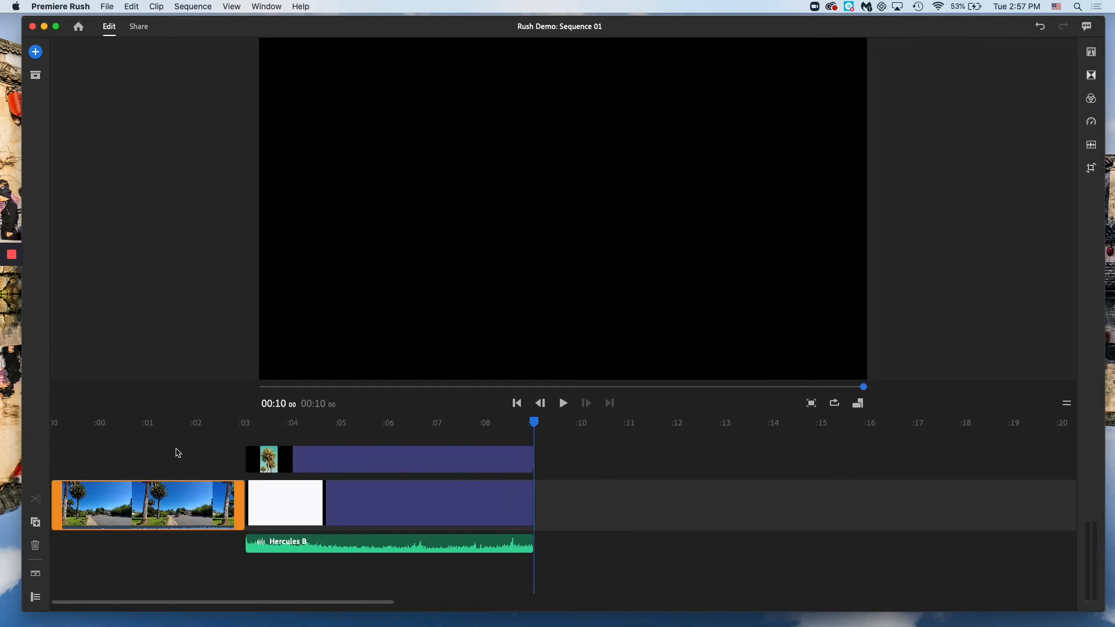
Add a Basic Lower-Third Left title at the start of the sequence and trim it to end at 00:04:00
{"action": "left_click_drag", "start_coordinate": [180, 431], "coordinate": [42, 428]}
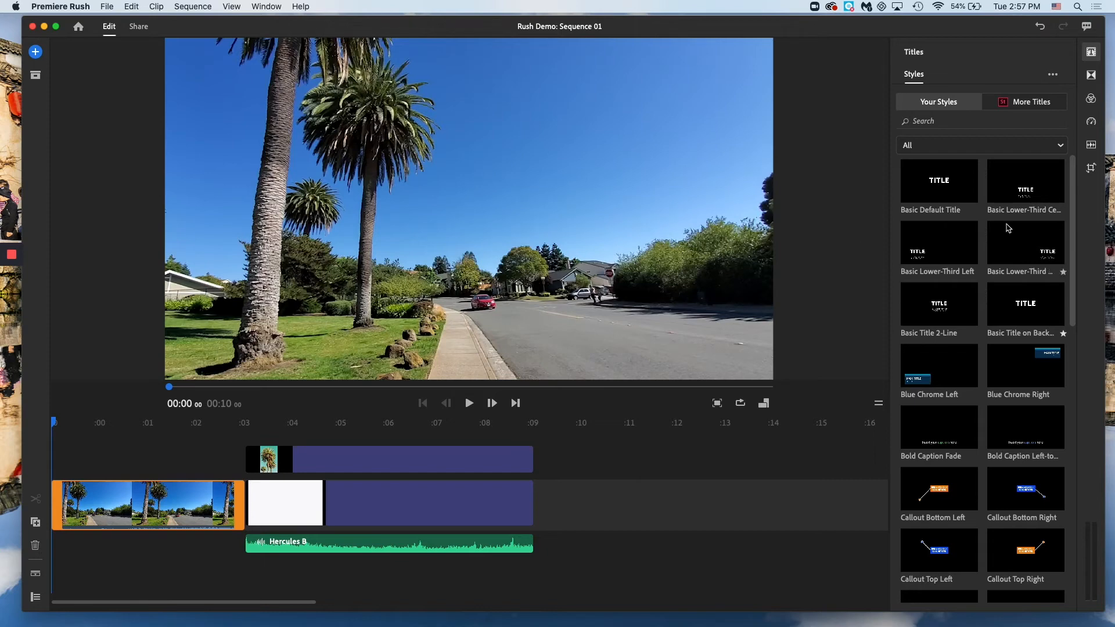
{"action": "left_click_drag", "start_coordinate": [949, 247], "coordinate": [47, 437]}
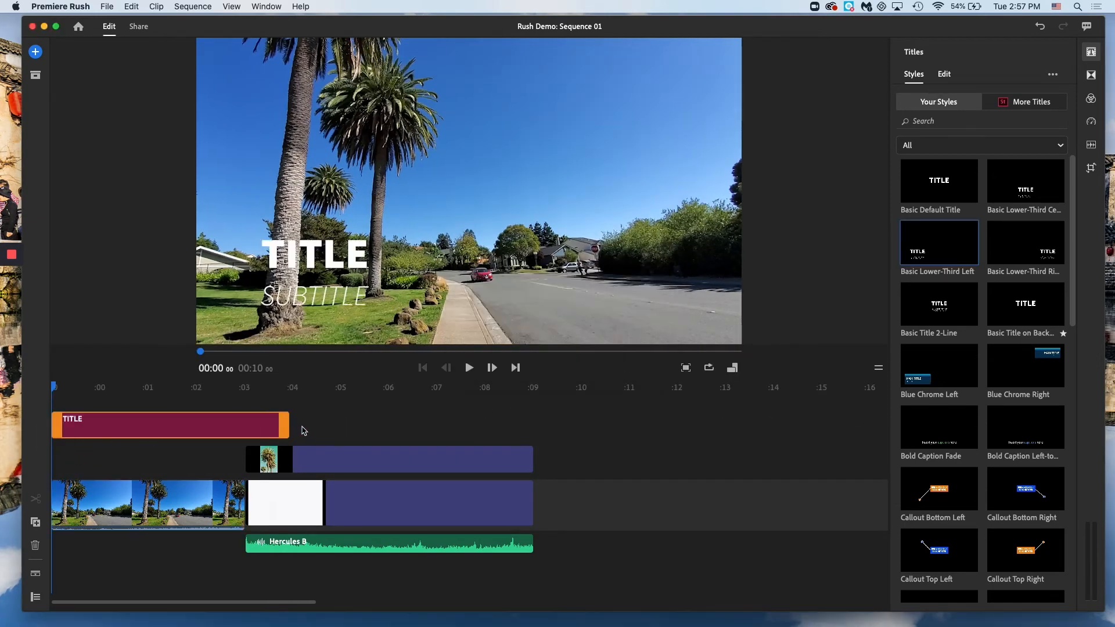
{"action": "left_click_drag", "start_coordinate": [284, 422], "coordinate": [238, 426]}
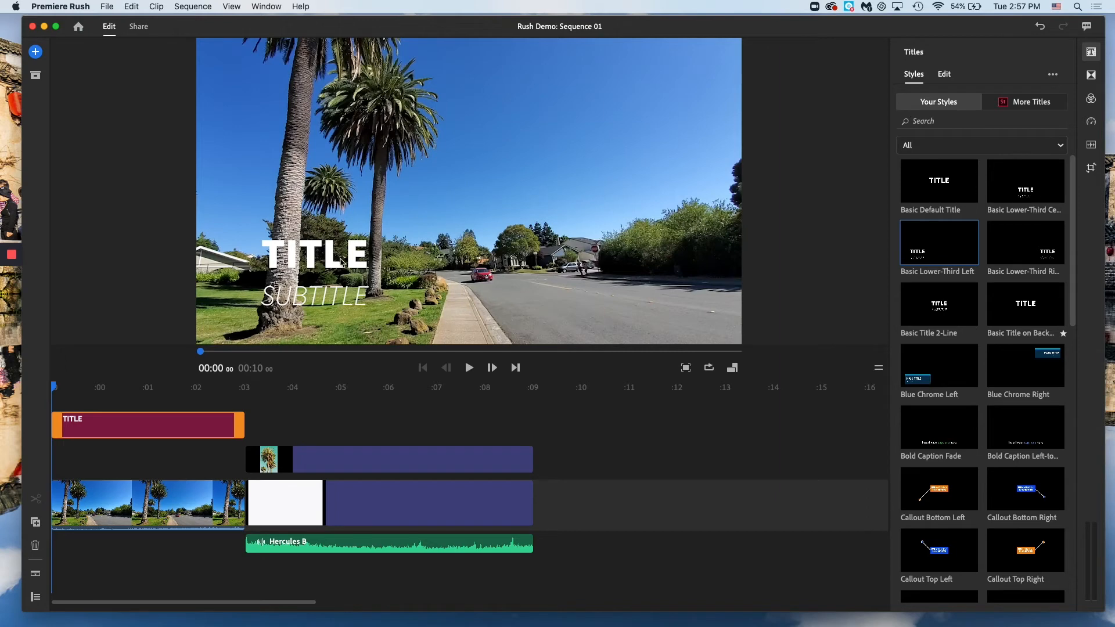
Clear the main title text and replace the subtitle with "HERCULES, CA"
{"action": "left_click", "coordinate": [340, 260]}
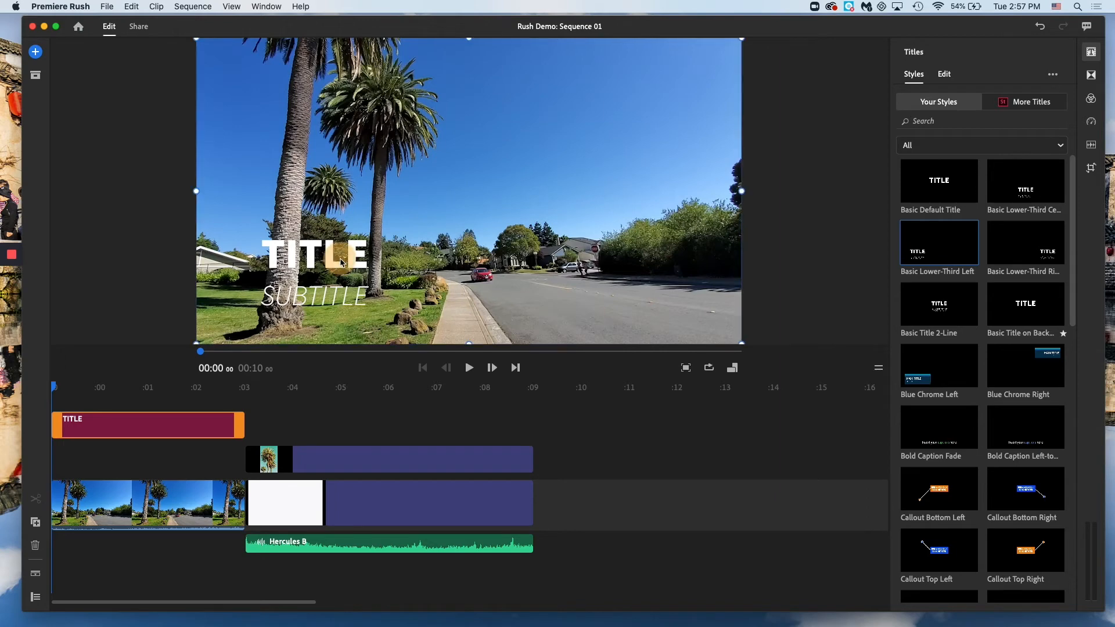
{"action": "double_click", "coordinate": [340, 258]}
{"action": "key", "text": "BackSpace"}
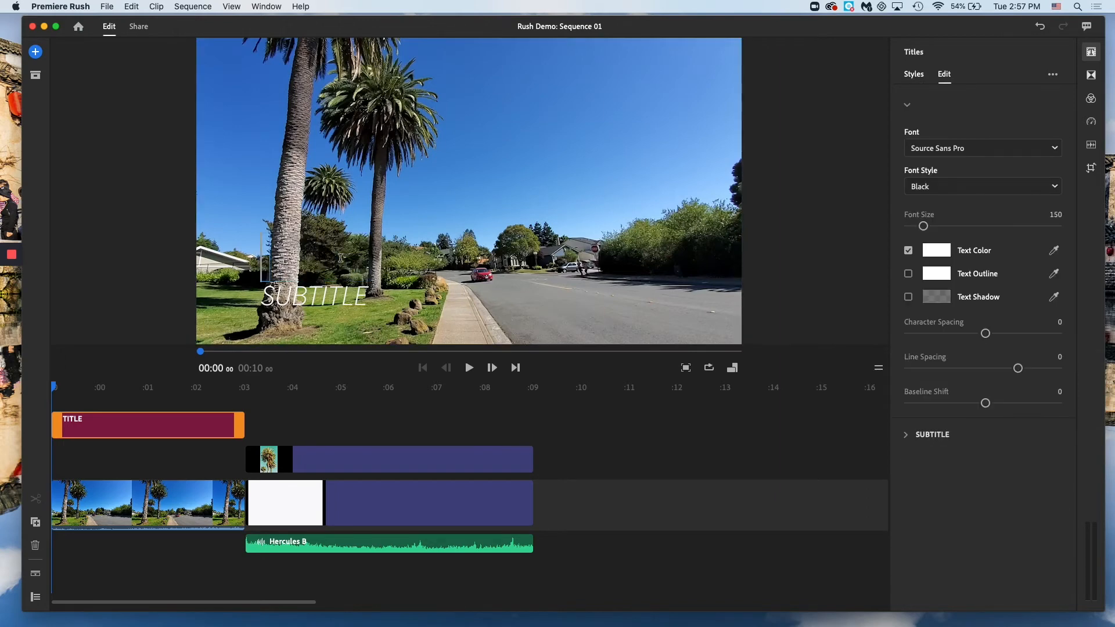
{"action": "left_click", "coordinate": [329, 291]}
{"action": "double_click", "coordinate": [334, 294]}
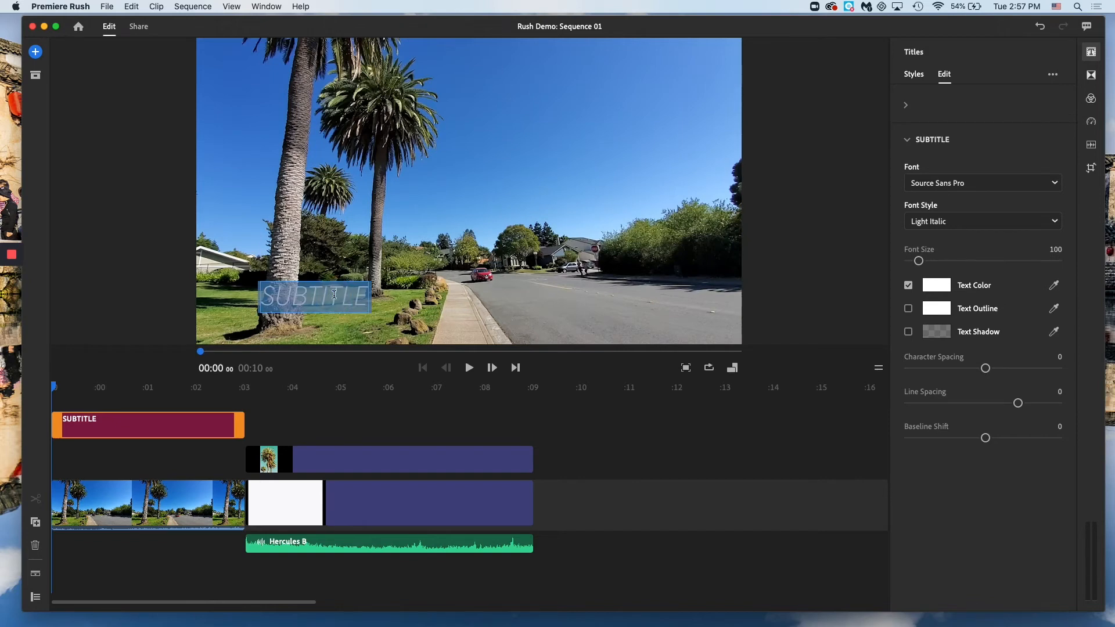
{"action": "type", "text": "HERCULES"}
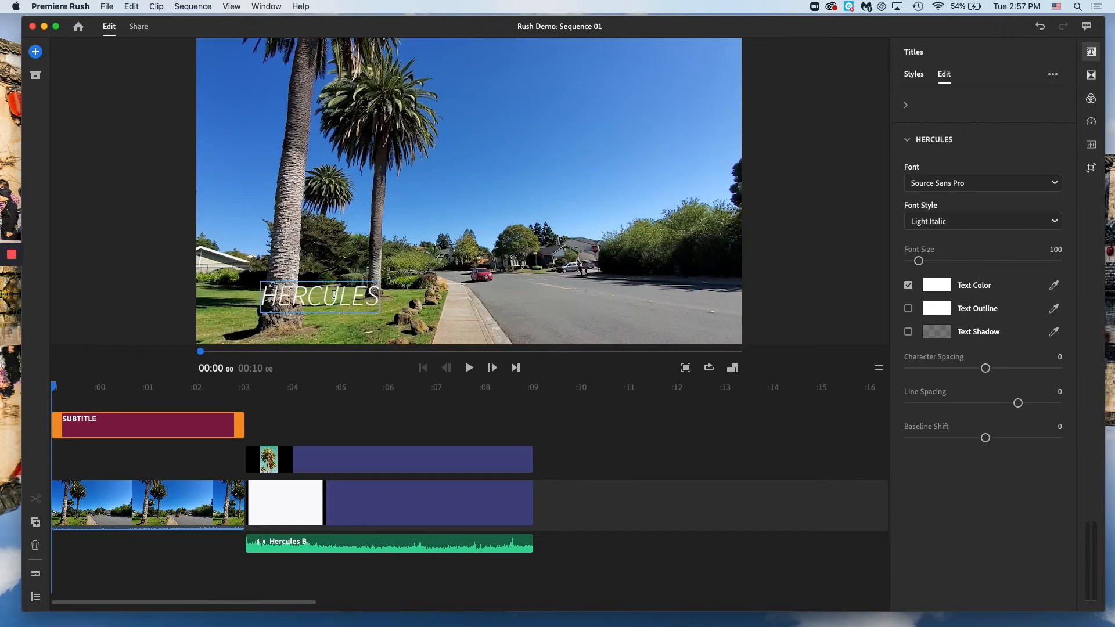
{"action": "type", "text": ", CA"}
Change the font of the HERCULES, CA text to Verdana with the Italic style
{"action": "triple_click", "coordinate": [350, 300]}
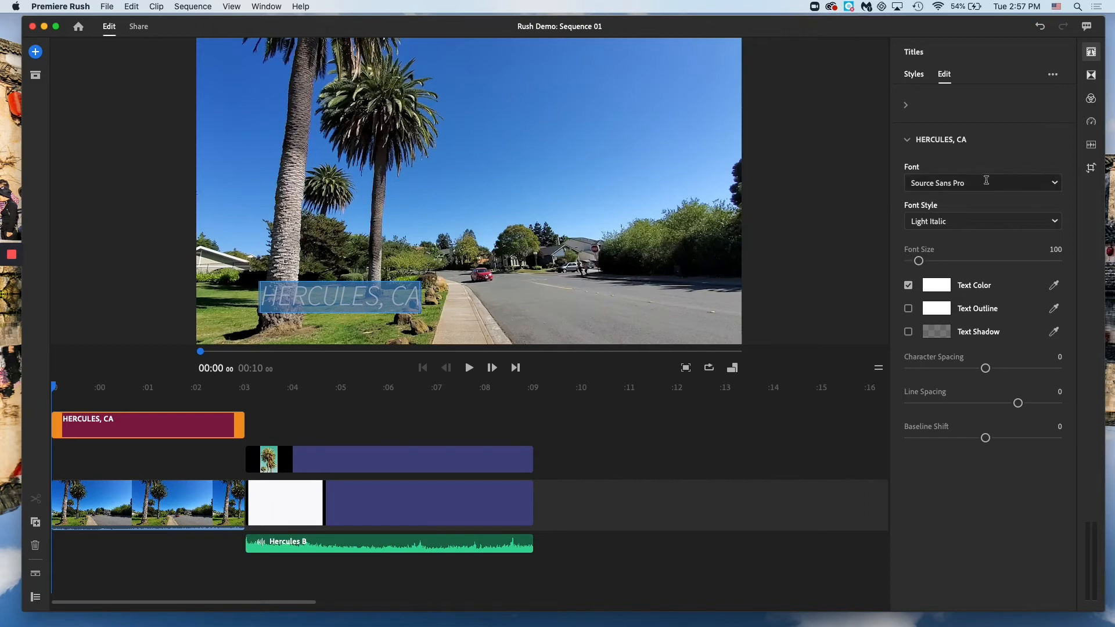
{"action": "left_click", "coordinate": [911, 75]}
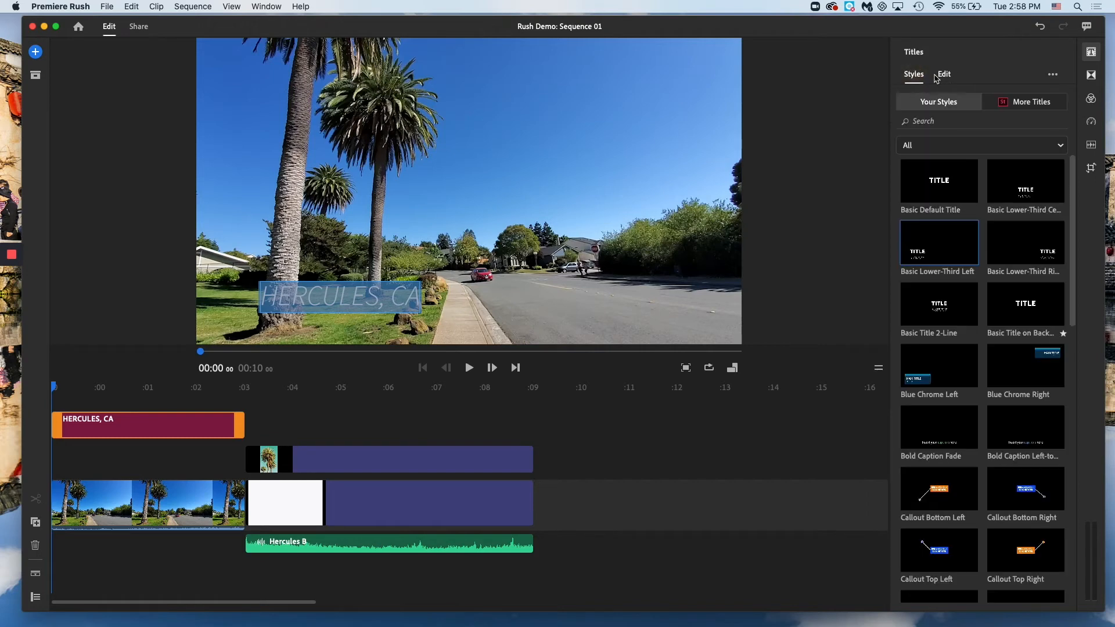
{"action": "left_click", "coordinate": [946, 75]}
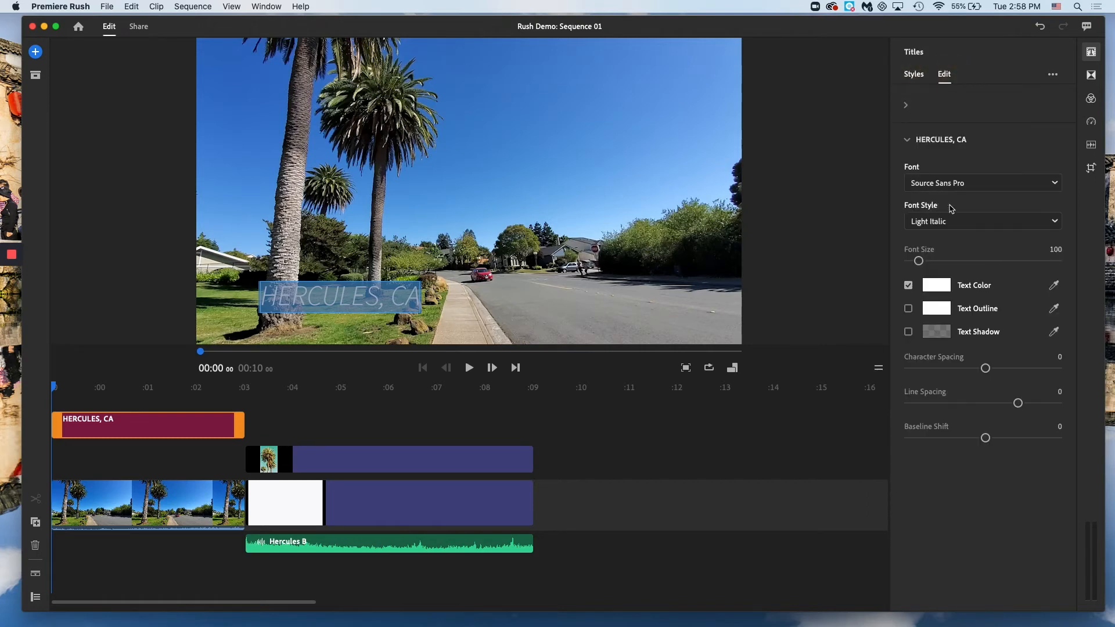
{"action": "left_click", "coordinate": [972, 182]}
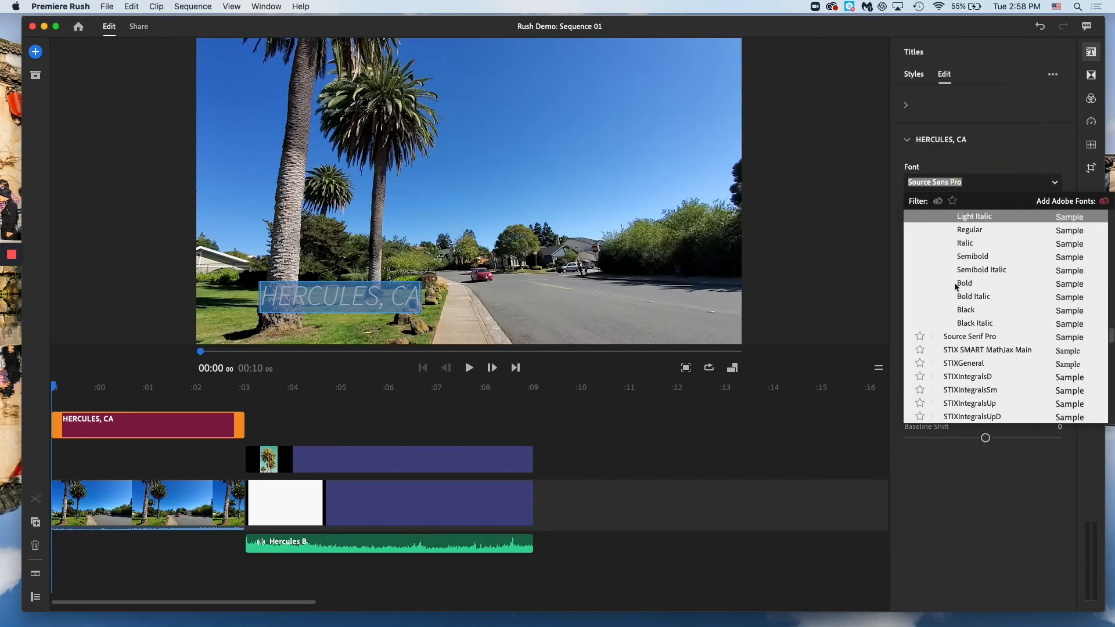
{"action": "scroll", "coordinate": [955, 286], "scroll_direction": "up", "scroll_amount": 2}
{"action": "scroll", "coordinate": [955, 286], "scroll_direction": "down", "scroll_amount": 15}
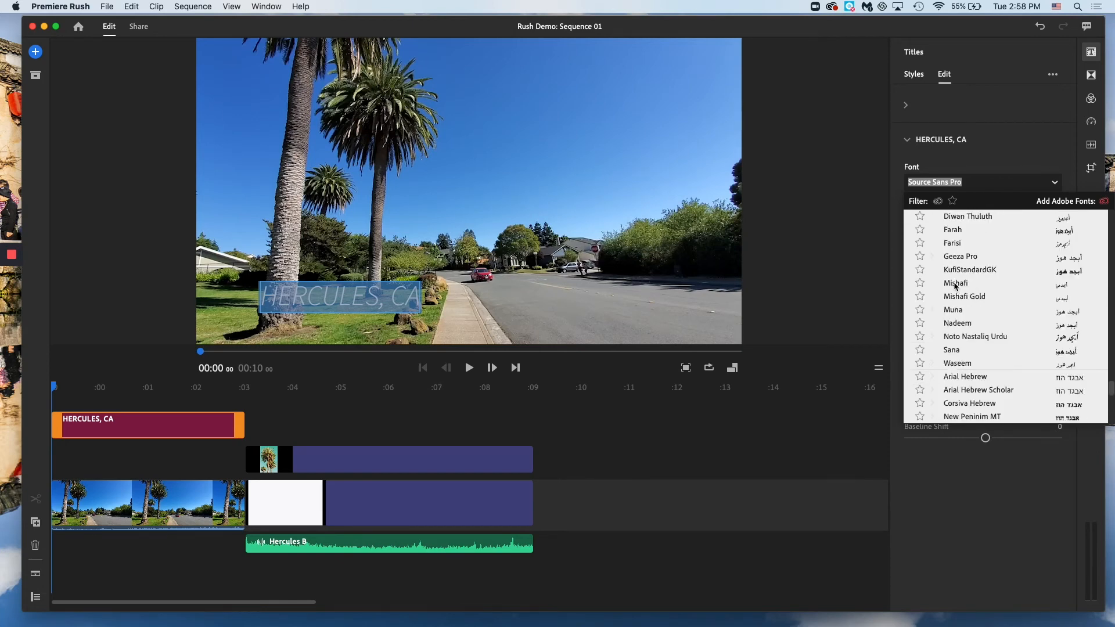
{"action": "scroll", "coordinate": [955, 285], "scroll_direction": "up", "scroll_amount": 10}
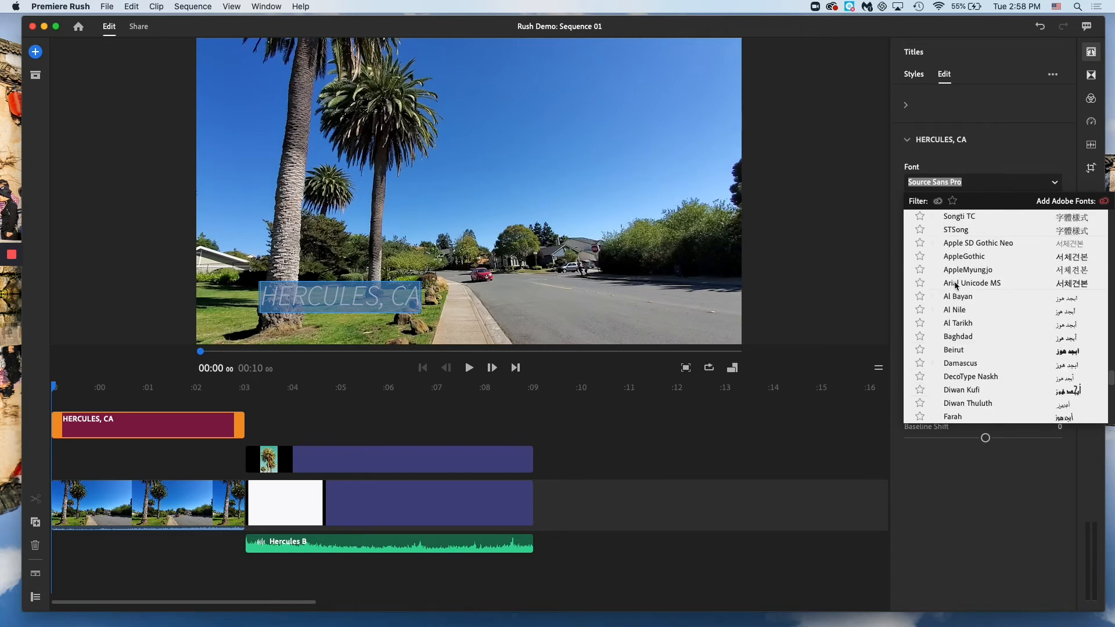
{"action": "scroll", "coordinate": [955, 285], "scroll_direction": "up", "scroll_amount": 12}
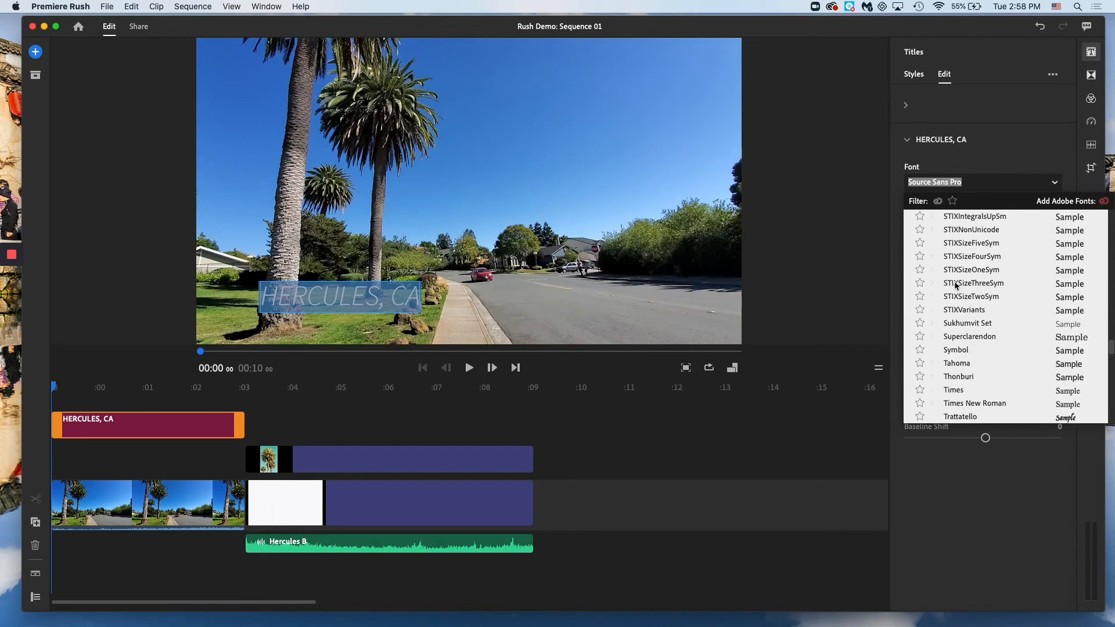
{"action": "scroll", "coordinate": [955, 286], "scroll_direction": "up", "scroll_amount": 3}
{"action": "scroll", "coordinate": [954, 286], "scroll_direction": "down", "scroll_amount": 7}
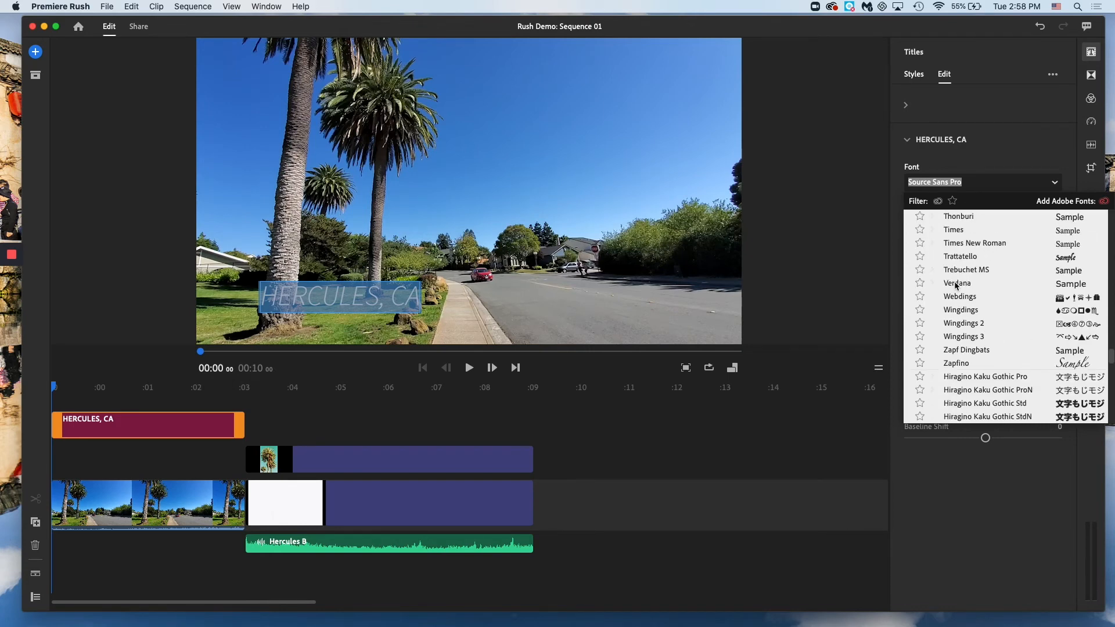
{"action": "left_click", "coordinate": [956, 283]}
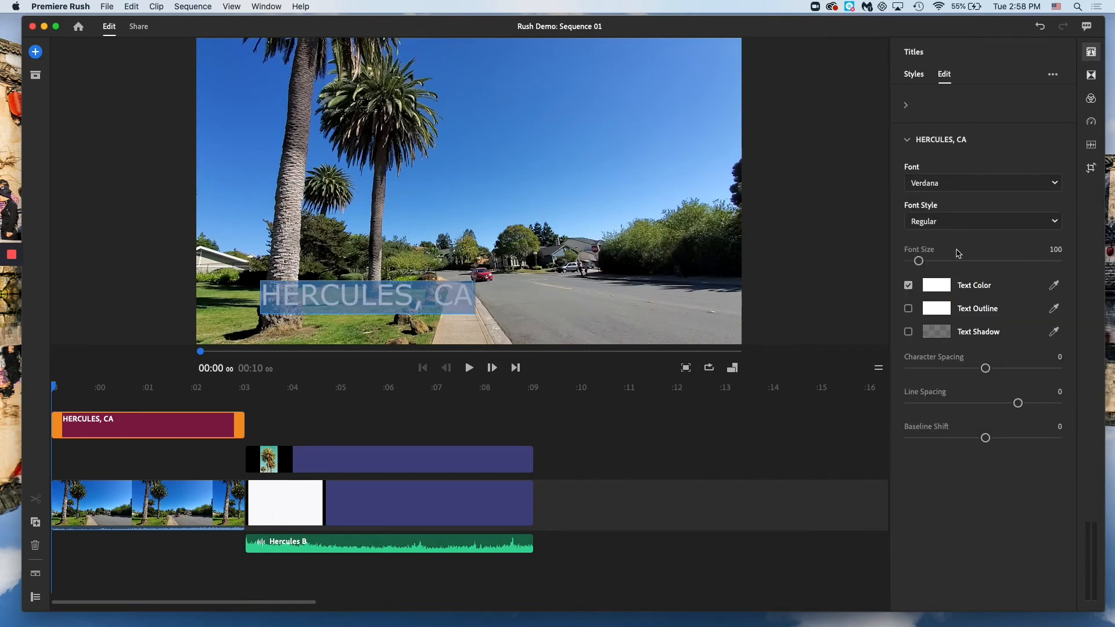
{"action": "left_click", "coordinate": [960, 222]}
{"action": "left_click", "coordinate": [948, 261]}
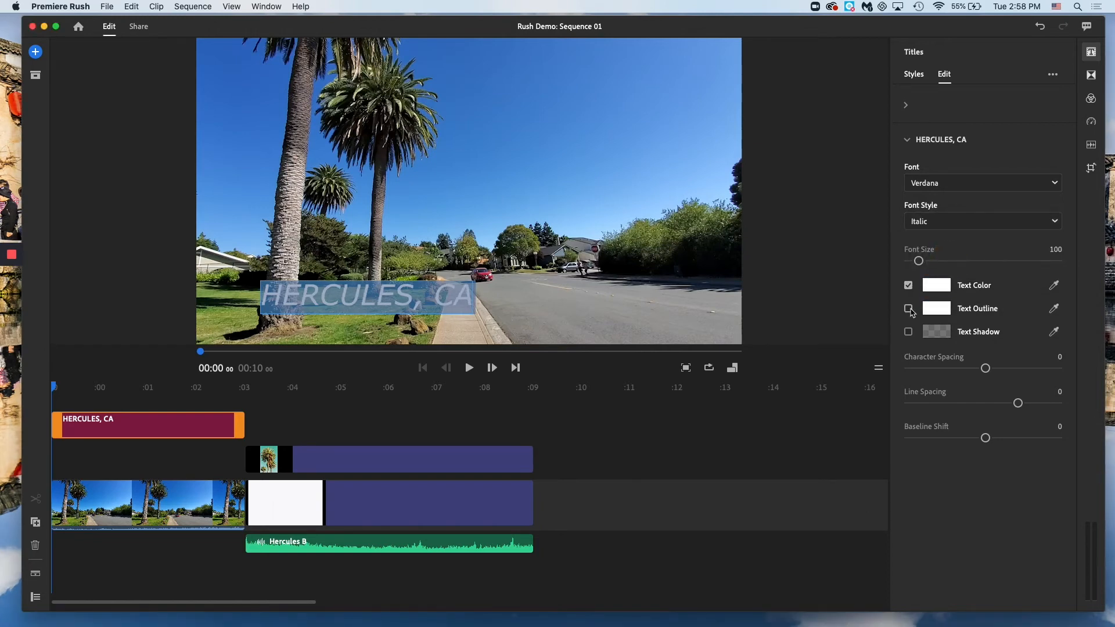
Give the HERCULES, CA text a black outline with an outline size of 3
{"action": "left_click", "coordinate": [908, 309]}
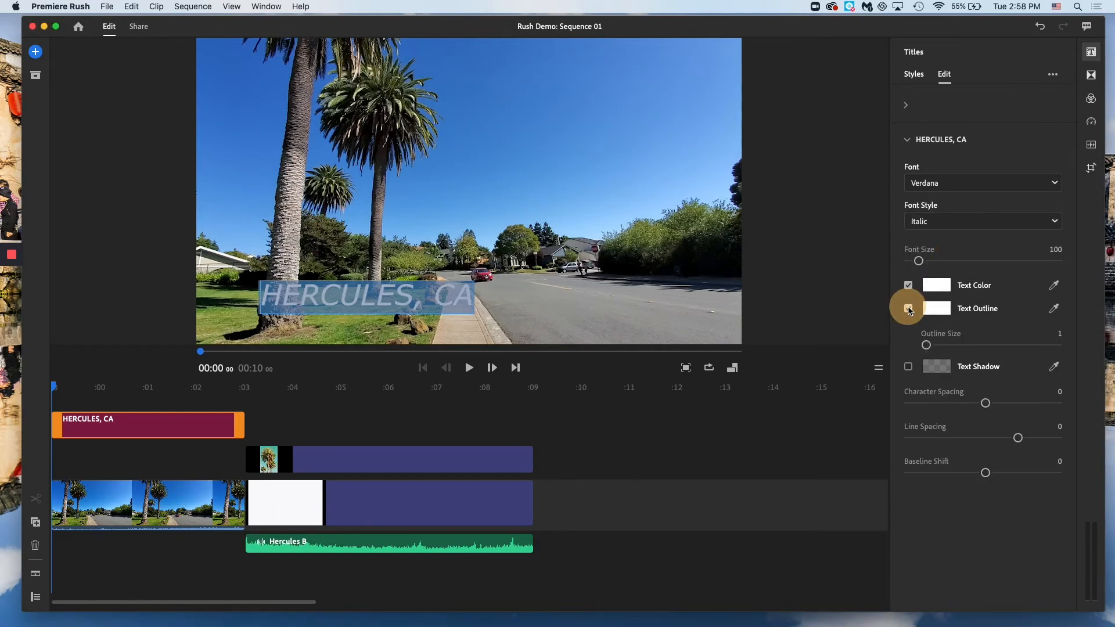
{"action": "left_click", "coordinate": [936, 308]}
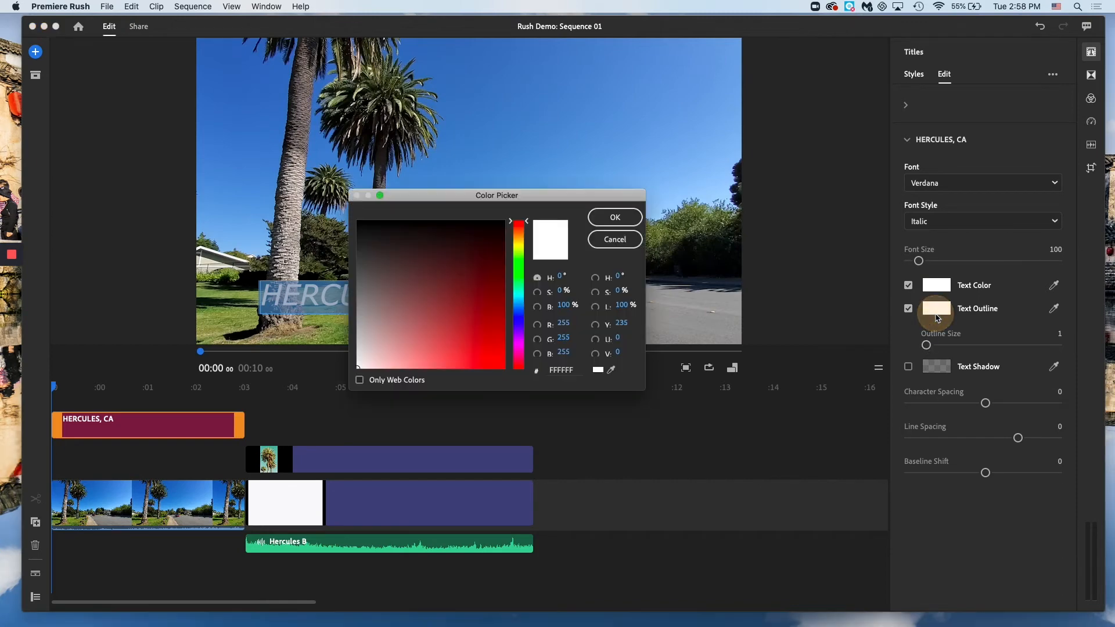
{"action": "left_click", "coordinate": [611, 216]}
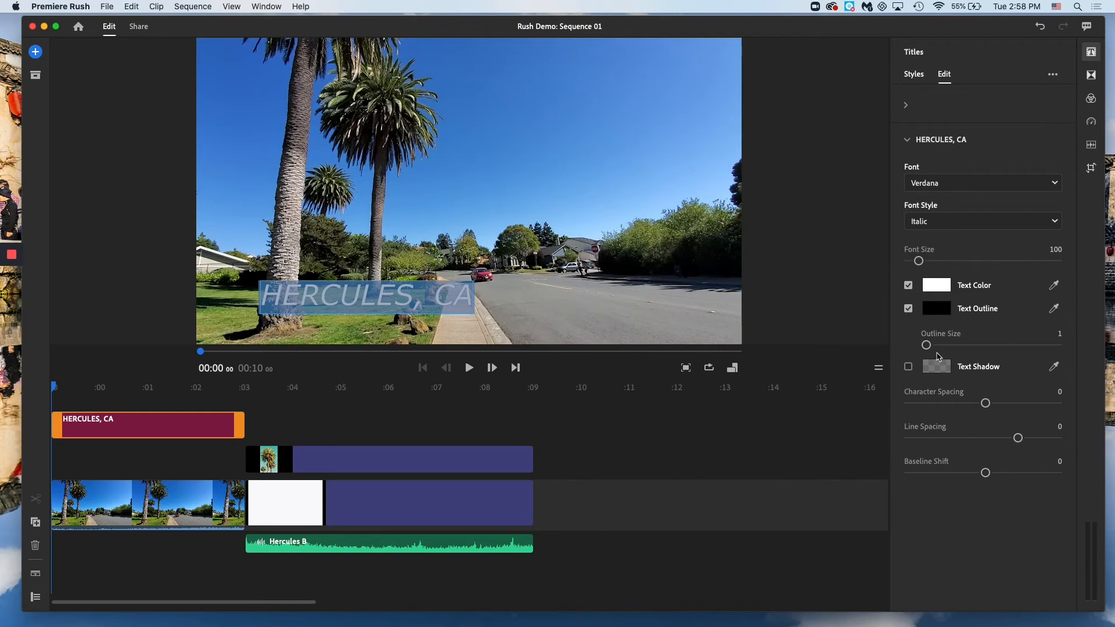
{"action": "left_click_drag", "start_coordinate": [927, 346], "coordinate": [929, 347]}
Set the HERCULES, CA text's font size to 60 and move the title down into the lower-left corner of the frame
{"action": "left_click", "coordinate": [1058, 252]}
{"action": "type", "text": "60"}
{"action": "key", "text": "Return"}
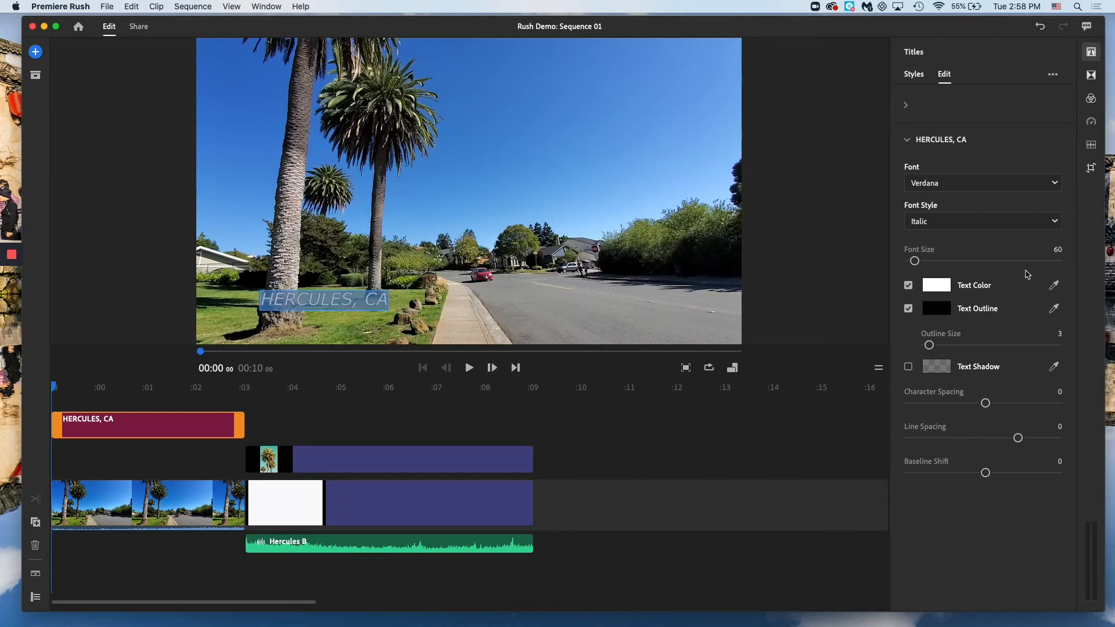
{"action": "left_click", "coordinate": [951, 253]}
{"action": "left_click_drag", "start_coordinate": [365, 304], "coordinate": [323, 326]}
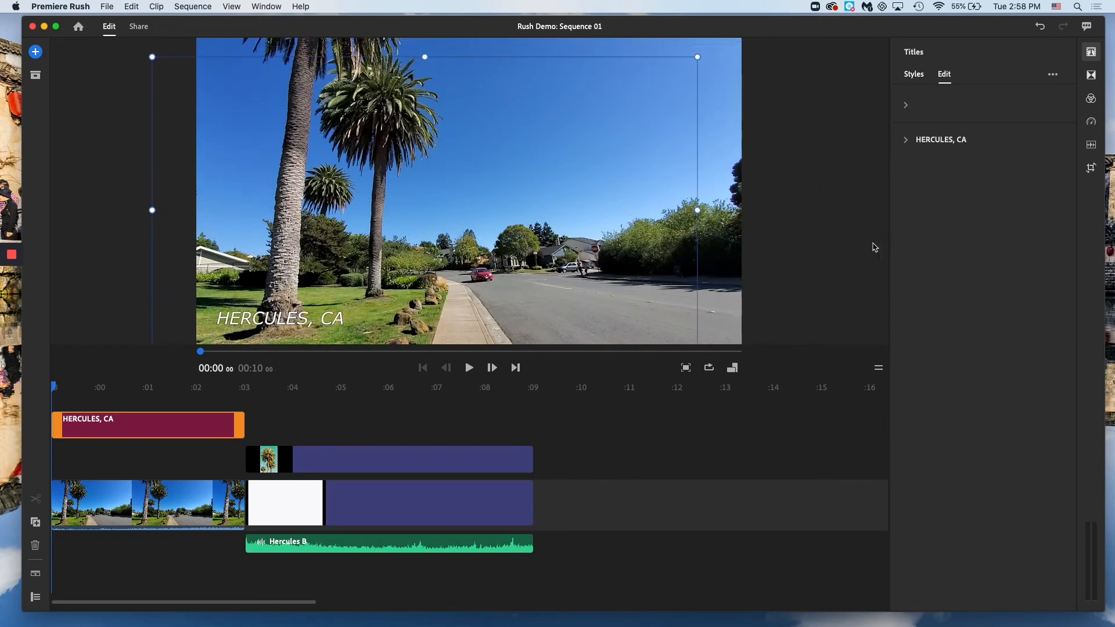
Deselect the title and play the sequence from the beginning through to its end to review it
{"action": "left_click", "coordinate": [821, 250]}
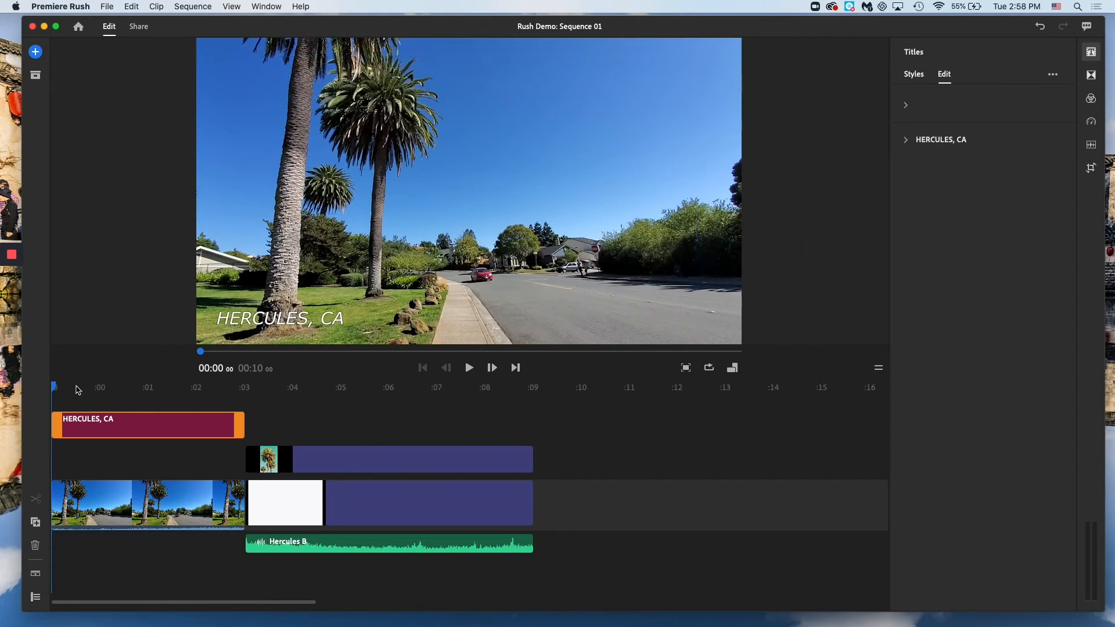
{"action": "left_click_drag", "start_coordinate": [87, 390], "coordinate": [34, 390]}
{"action": "key", "text": "space"}
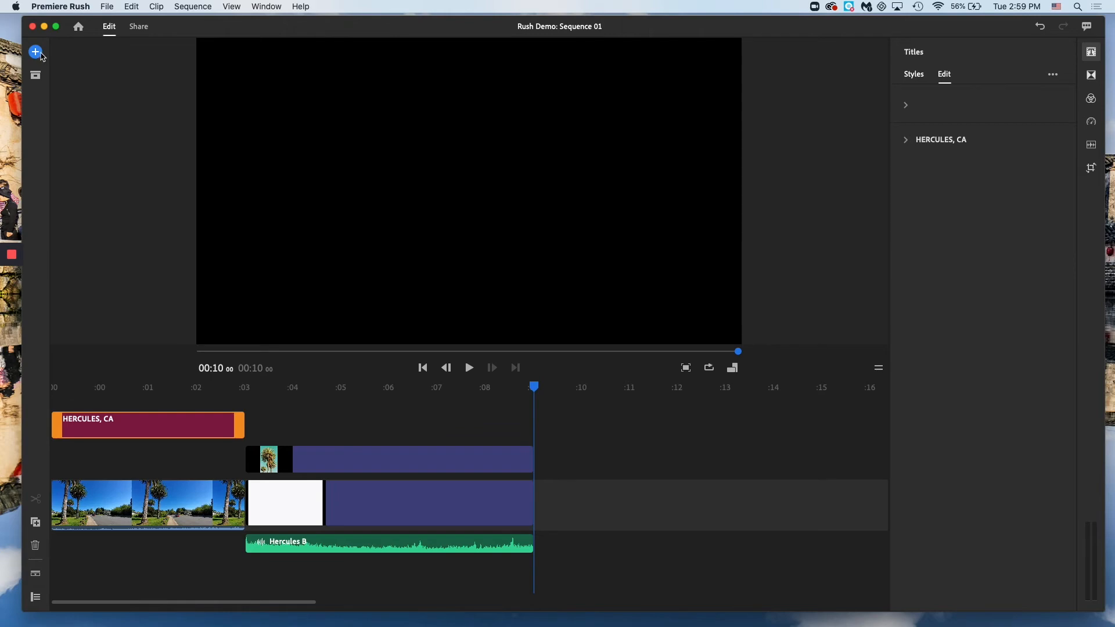
Add the Food Court B clip at the end of the sequence at 00:10 and trim it to end at 00:20
{"action": "left_click", "coordinate": [35, 52]}
{"action": "left_click", "coordinate": [147, 74]}
{"action": "left_click", "coordinate": [194, 375]}
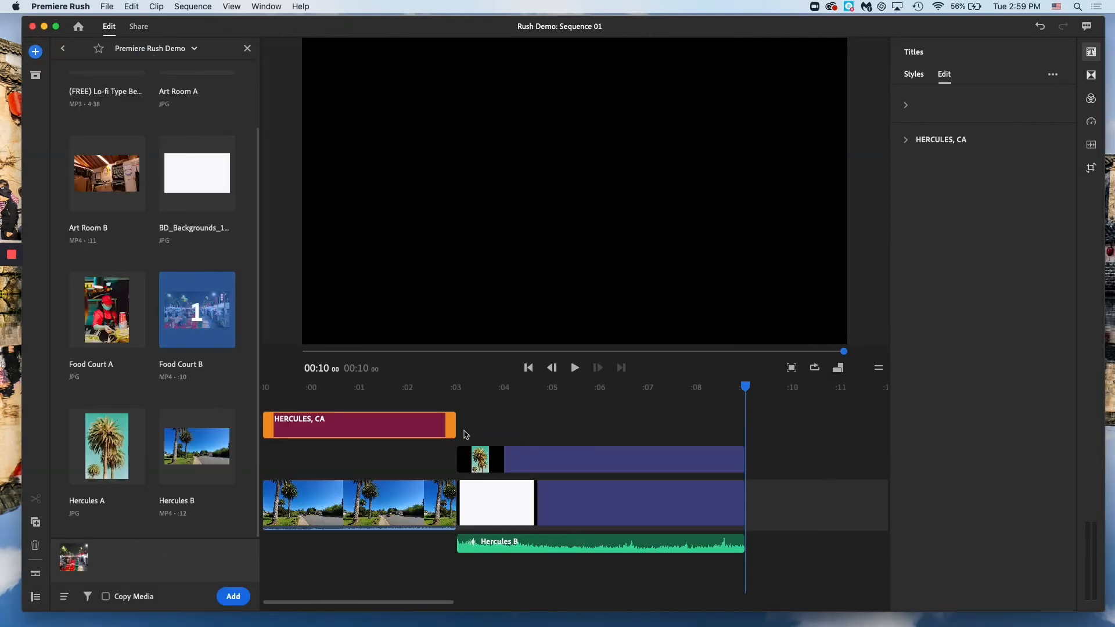
{"action": "left_click", "coordinate": [233, 597]}
{"action": "left_click_drag", "start_coordinate": [256, 601], "coordinate": [326, 602]}
{"action": "left_click_drag", "start_coordinate": [610, 426], "coordinate": [693, 446]}
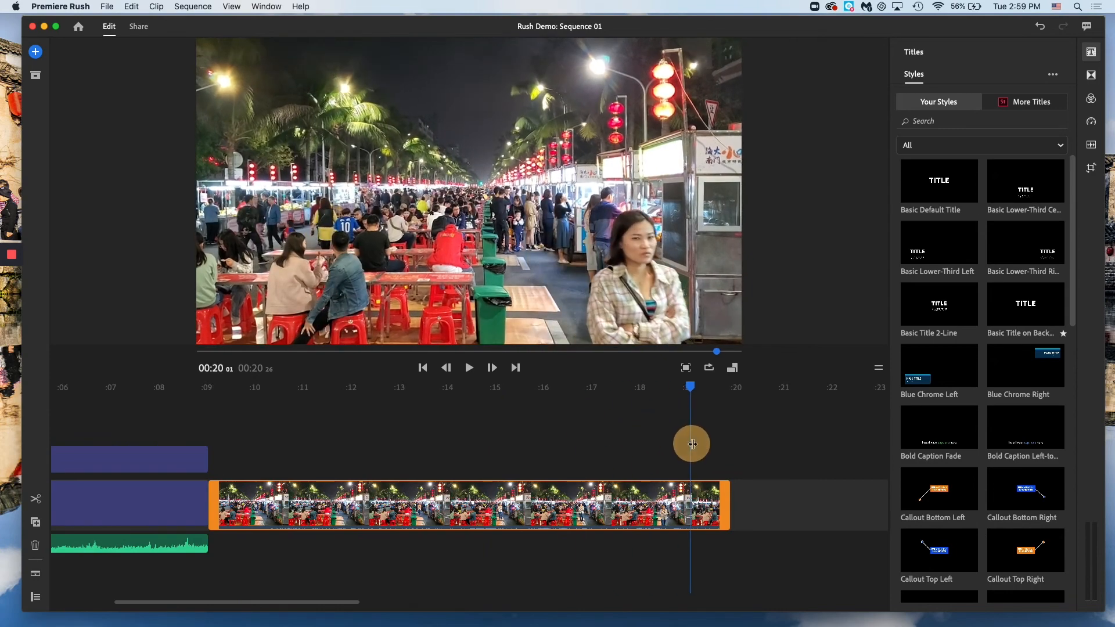
{"action": "left_click_drag", "start_coordinate": [726, 499], "coordinate": [687, 496]}
Split the Food Court B clip at 00:14 and separate the audio of its second part
{"action": "left_click_drag", "start_coordinate": [224, 393], "coordinate": [400, 420]}
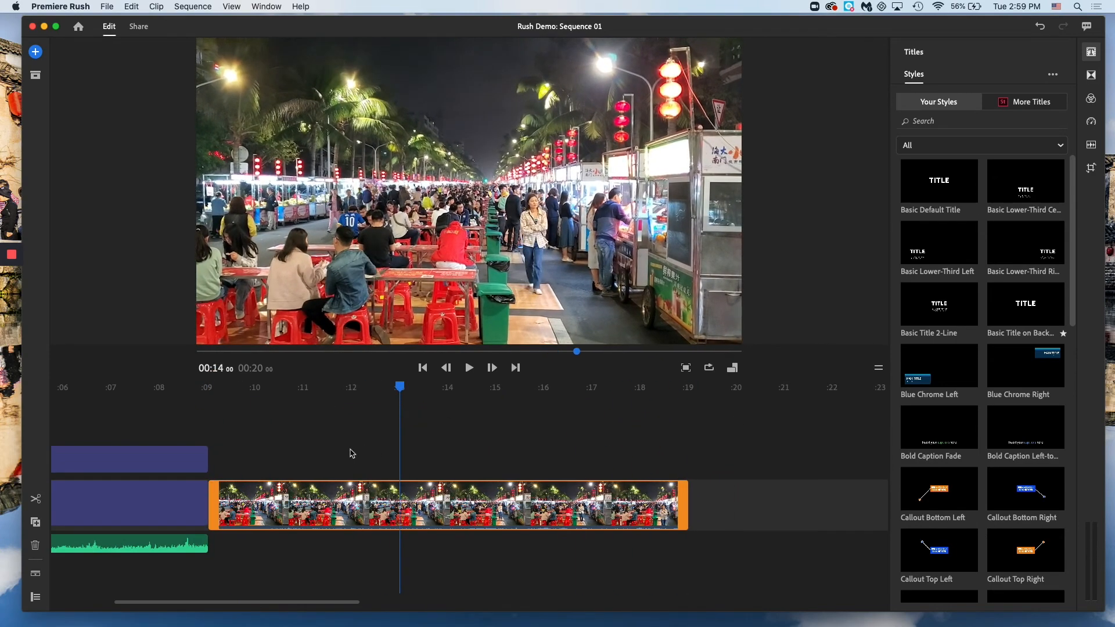
{"action": "left_click", "coordinate": [35, 499]}
{"action": "right_click", "coordinate": [540, 511]}
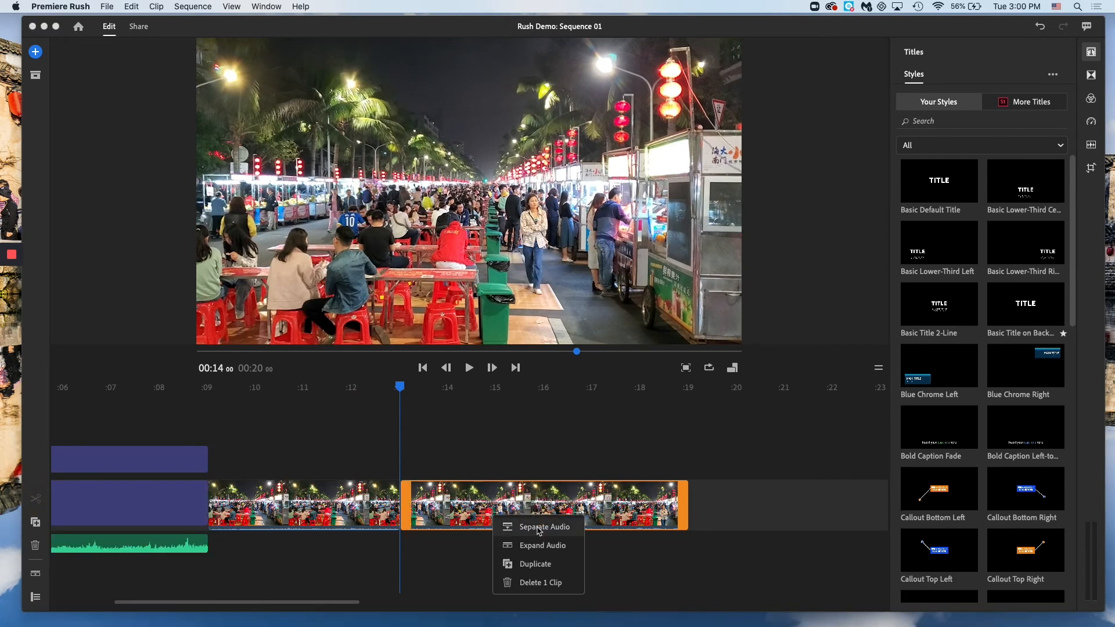
{"action": "left_click", "coordinate": [520, 543]}
Add the white BD_Backgrounds image to the sequence and move it to 00:14, ahead of the second Food Court B video part
{"action": "left_click", "coordinate": [35, 51]}
{"action": "left_click", "coordinate": [147, 82]}
{"action": "left_click", "coordinate": [197, 251]}
{"action": "left_click", "coordinate": [233, 596]}
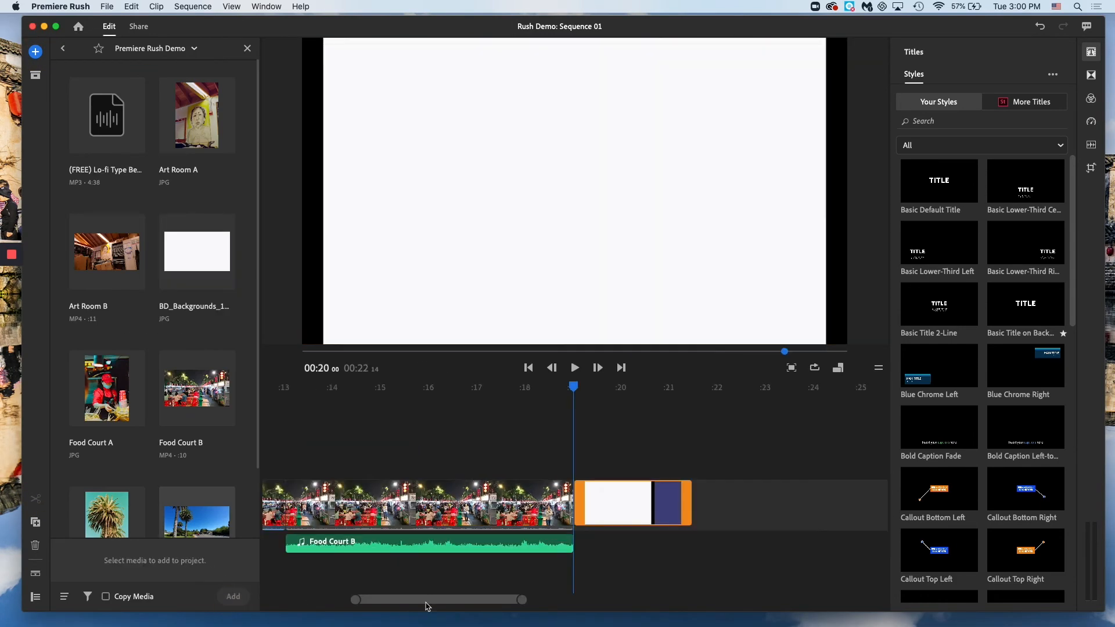
{"action": "left_click_drag", "start_coordinate": [638, 502], "coordinate": [334, 502]}
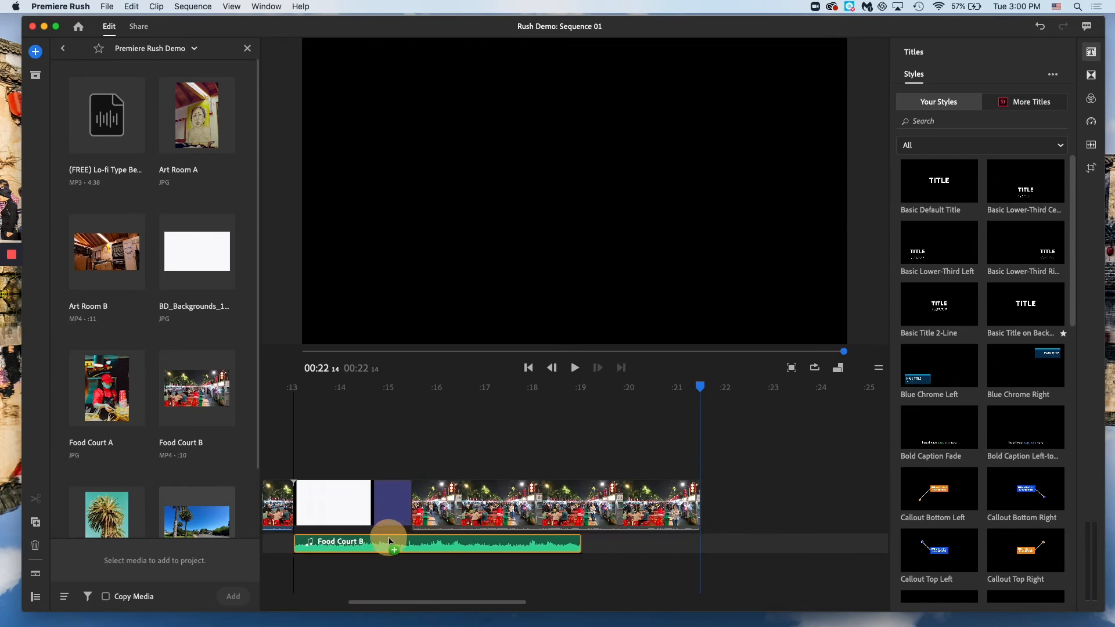
Delete the second Food Court B video part and extend the white background to match its separated audio, ending at 00:20
{"action": "left_click", "coordinate": [390, 540]}
{"action": "left_click_drag", "start_coordinate": [410, 500], "coordinate": [580, 505]}
{"action": "left_click", "coordinate": [592, 386]}
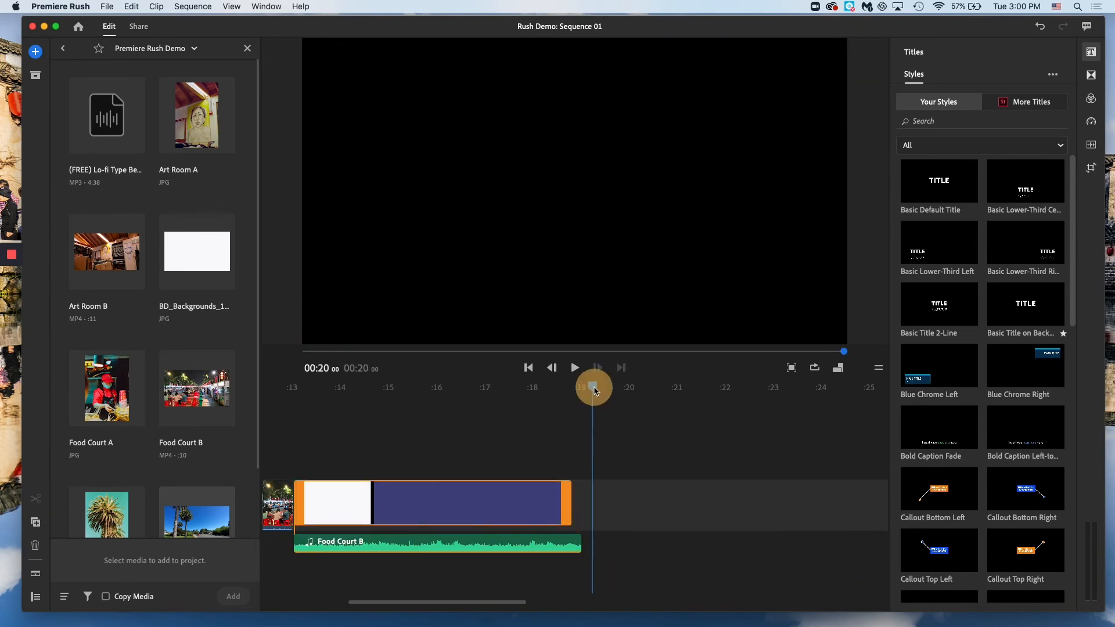
Scale up the second white background until it fills the full width of the frame
{"action": "left_click", "coordinate": [485, 386]}
{"action": "left_click_drag", "start_coordinate": [323, 343], "coordinate": [295, 353]}
{"action": "left_click_drag", "start_coordinate": [303, 191], "coordinate": [299, 190]}
{"action": "left_click", "coordinate": [459, 387]}
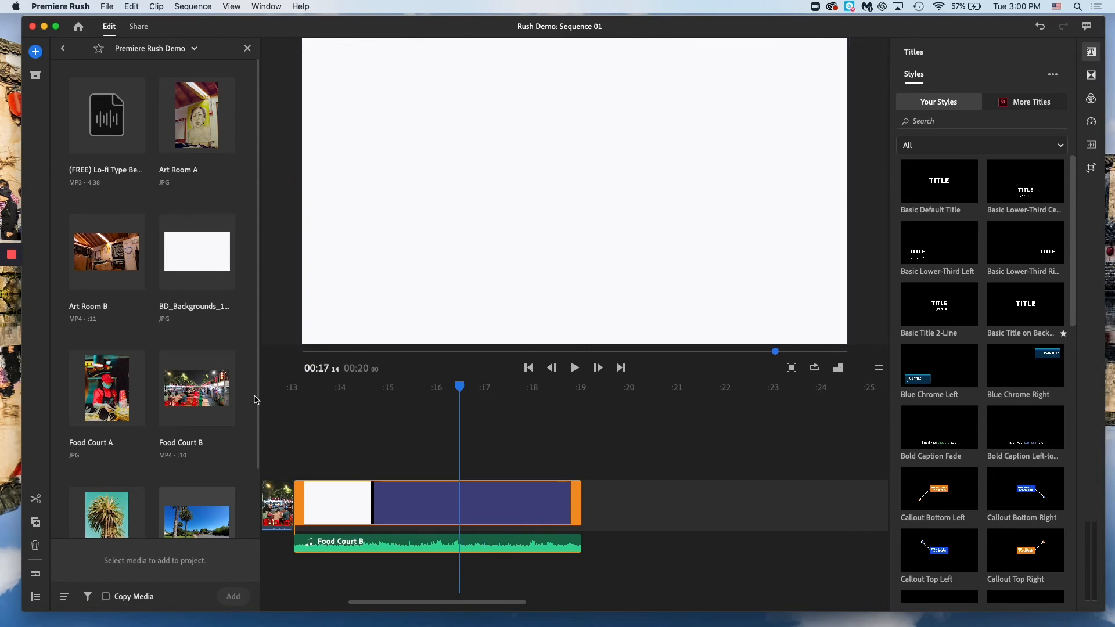
Add the Food Court A image on the track above the second white background, spanning 00:14 to 00:20
{"action": "left_click", "coordinate": [109, 395]}
{"action": "left_click_drag", "start_coordinate": [334, 520], "coordinate": [331, 515]}
{"action": "left_click_drag", "start_coordinate": [392, 602], "coordinate": [368, 600]}
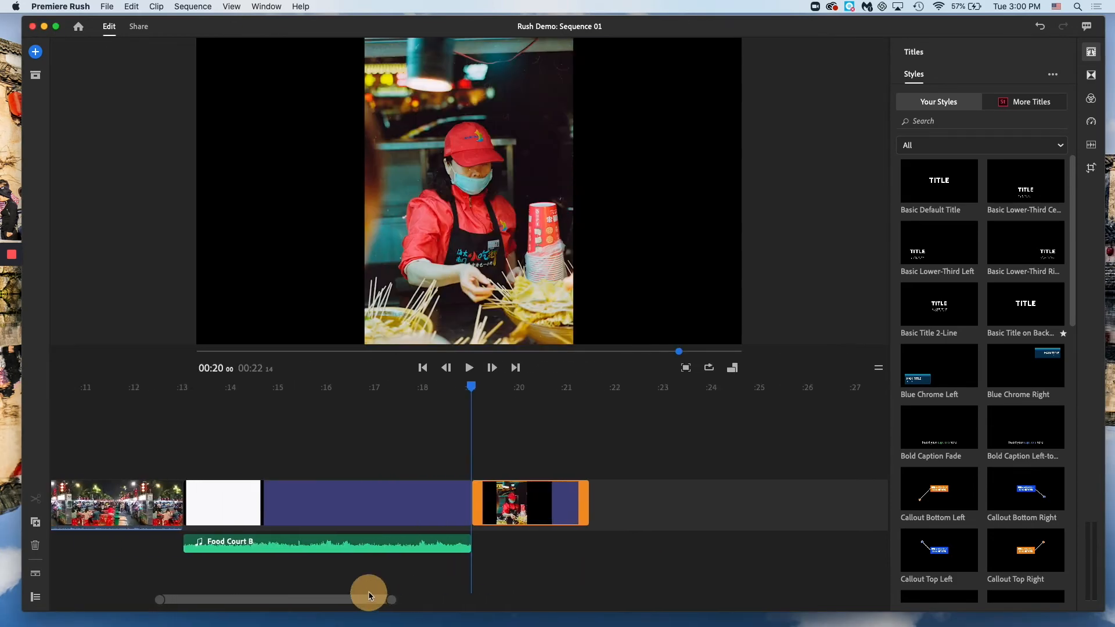
{"action": "left_click_drag", "start_coordinate": [522, 503], "coordinate": [500, 468]}
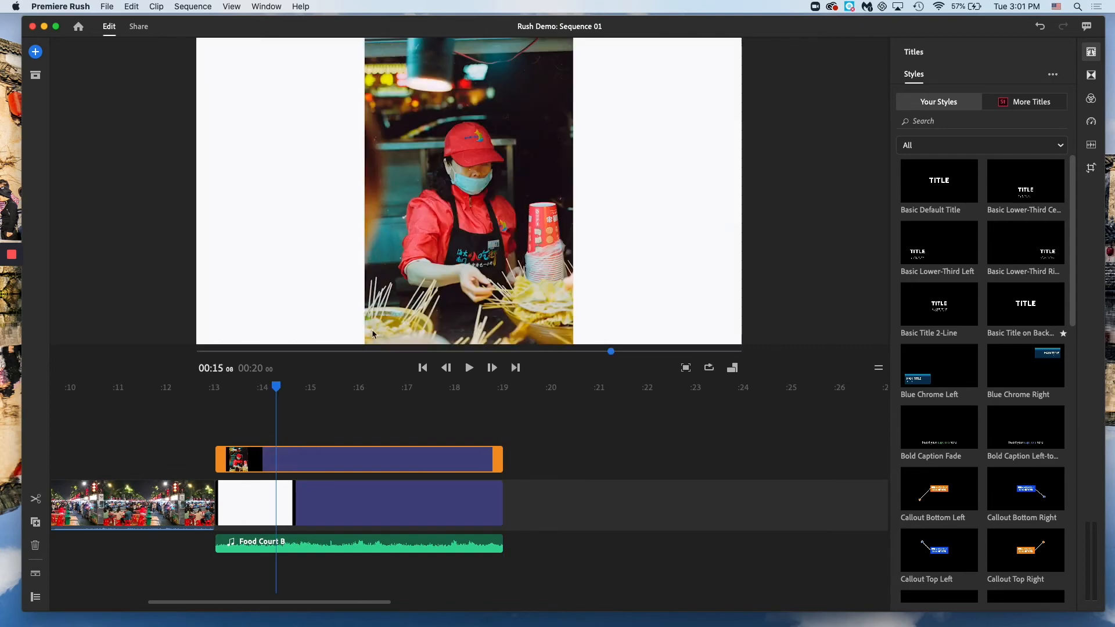
Scale the Food Court A image down slightly and centre it with a white margin on all sides
{"action": "left_click", "coordinate": [538, 336]}
{"action": "left_click_drag", "start_coordinate": [572, 343], "coordinate": [556, 339]}
{"action": "left_click_drag", "start_coordinate": [285, 602], "coordinate": [217, 601]}
{"action": "left_click_drag", "start_coordinate": [458, 268], "coordinate": [458, 265]}
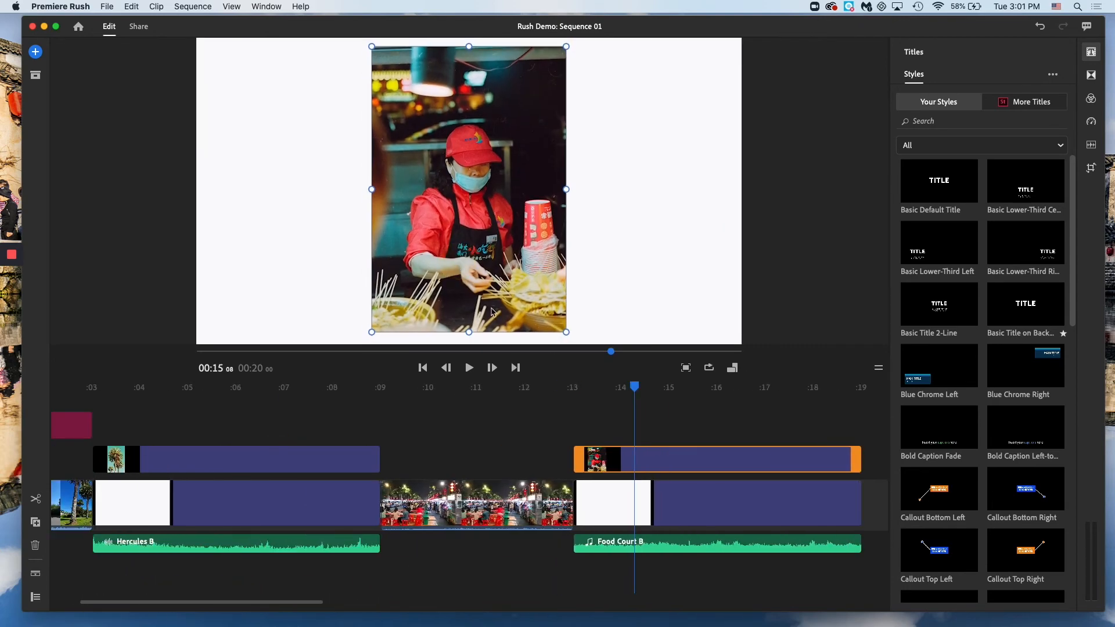
Play the sequence from just before the 00:14 cut to review the transition to the Food Court A image
{"action": "left_click", "coordinate": [537, 434]}
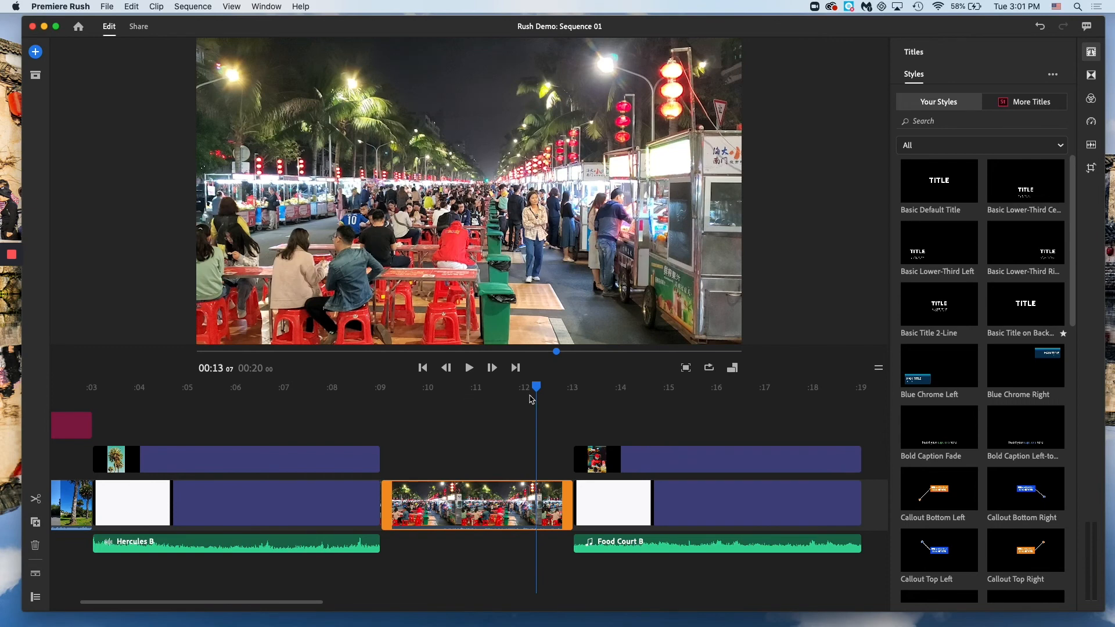
{"action": "key", "text": "space"}
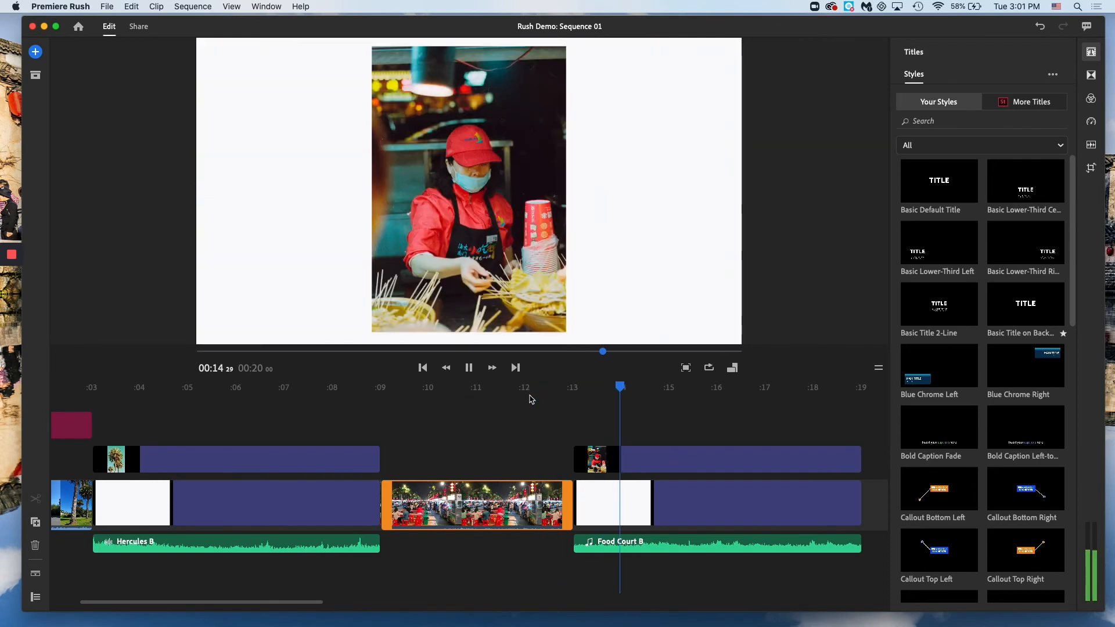
{"action": "key", "text": "space"}
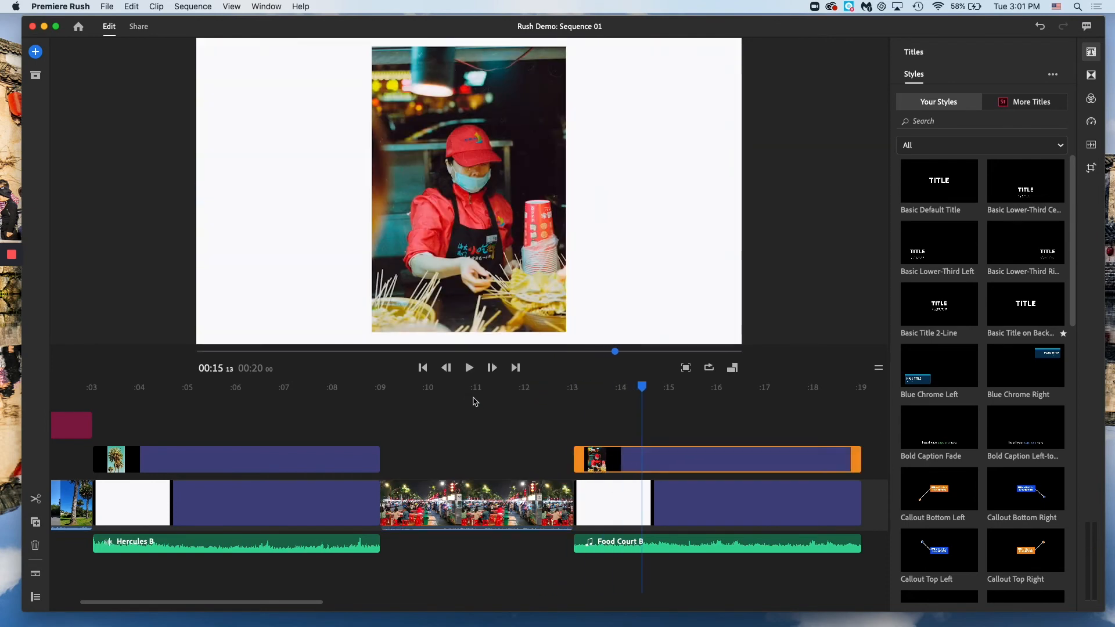
Duplicate the HERCULES, CA title and place the copy above the night market clip, spanning 00:10 to 00:14
{"action": "left_click", "coordinate": [390, 387]}
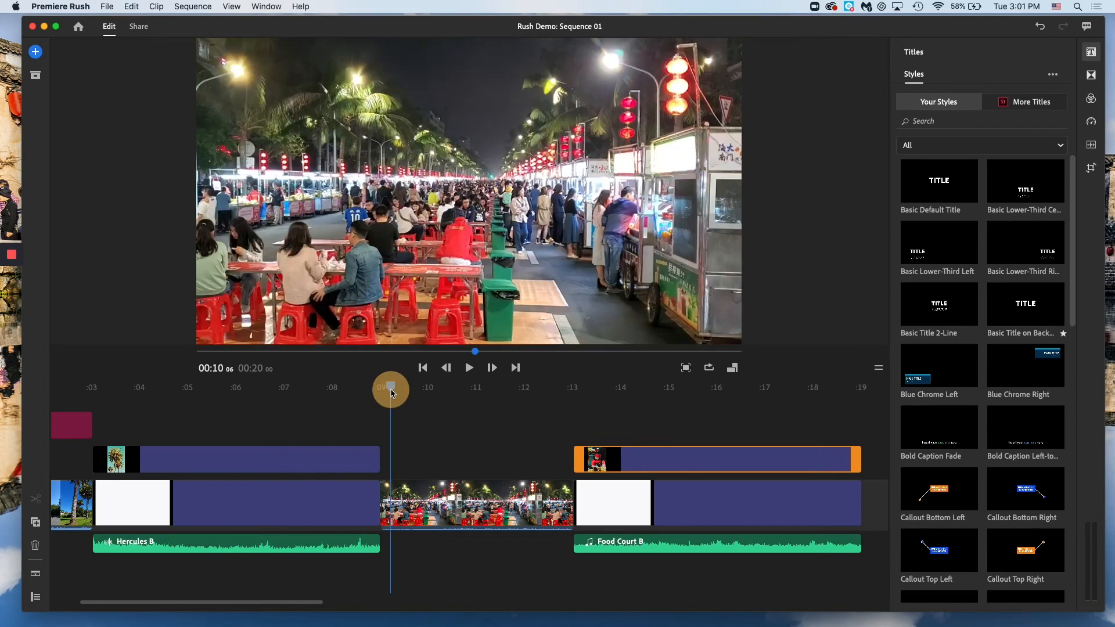
{"action": "left_click_drag", "start_coordinate": [390, 393], "coordinate": [381, 403]}
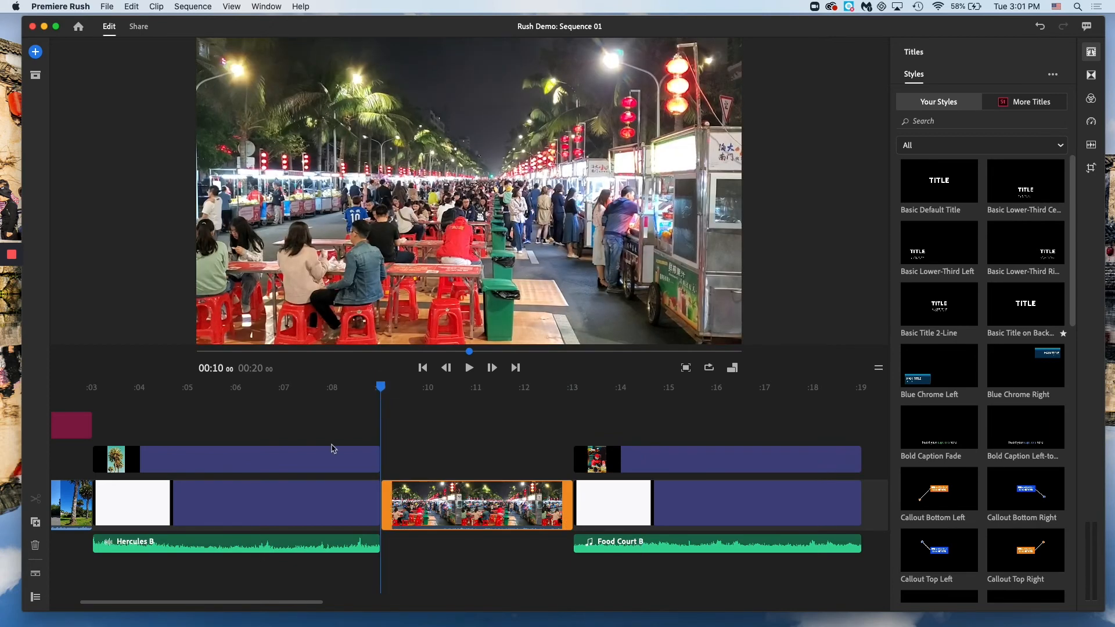
{"action": "left_click_drag", "start_coordinate": [308, 600], "coordinate": [262, 597]}
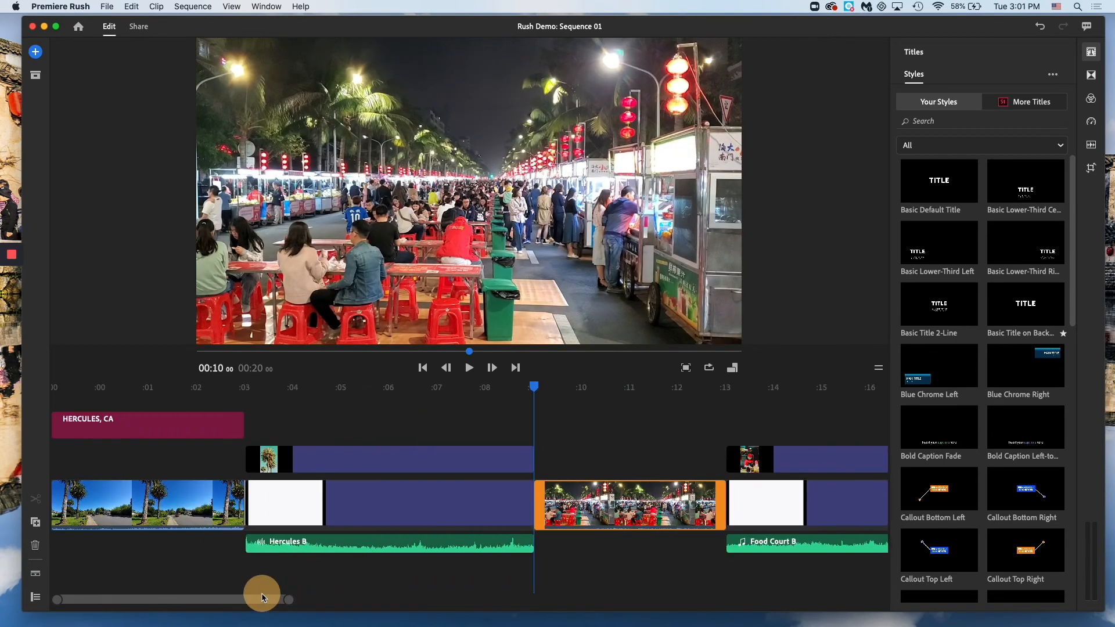
{"action": "left_click", "coordinate": [207, 425]}
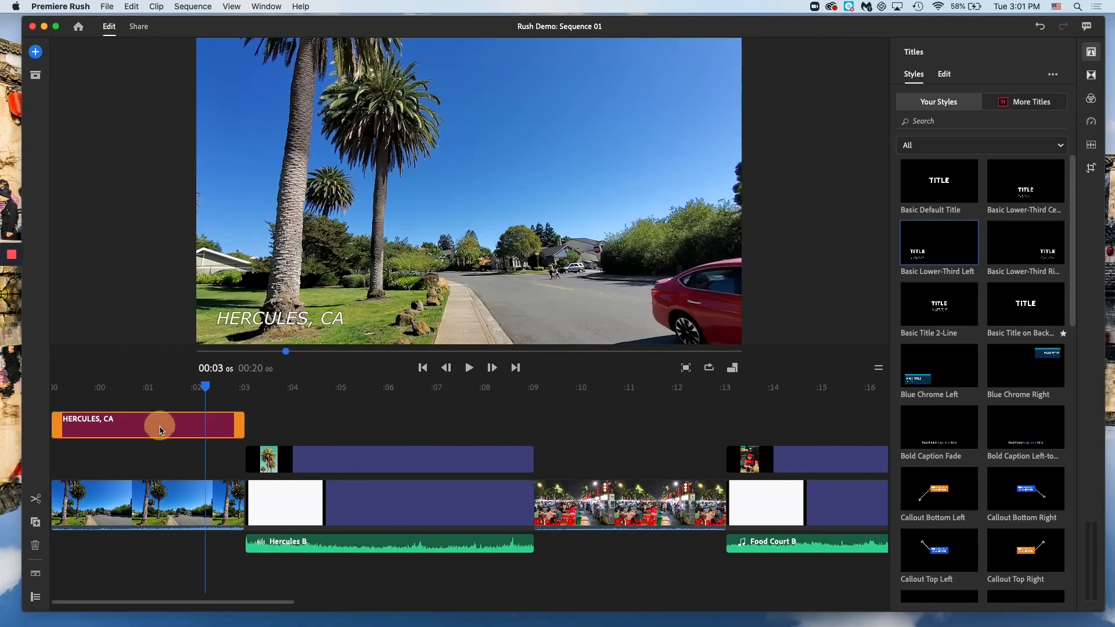
{"action": "right_click", "coordinate": [161, 430]}
{"action": "left_click", "coordinate": [163, 445]}
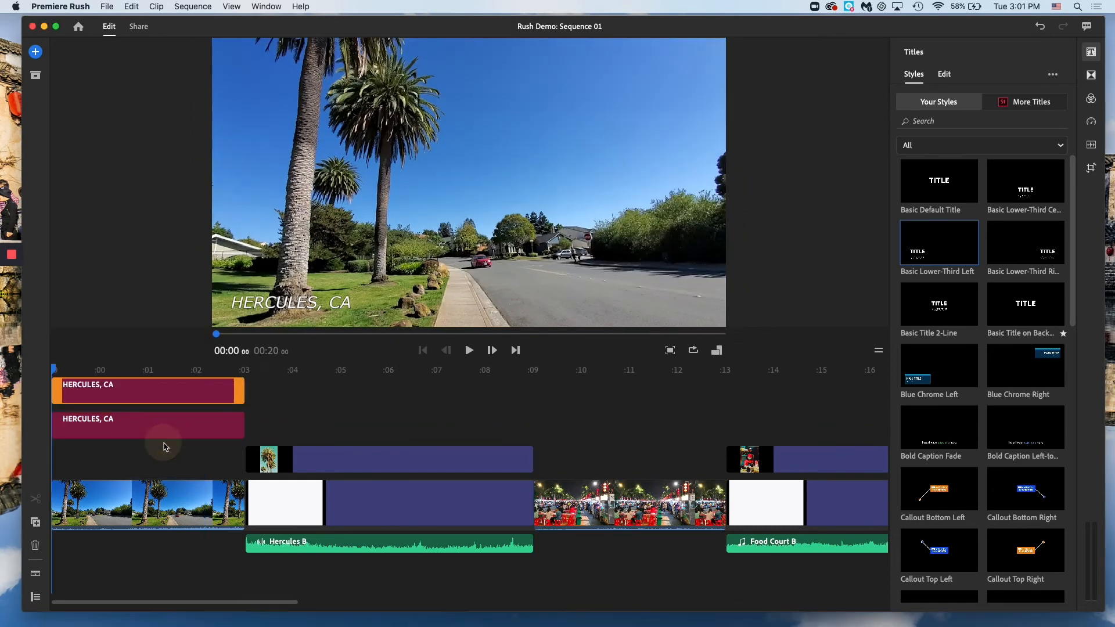
{"action": "left_click_drag", "start_coordinate": [167, 426], "coordinate": [641, 426]}
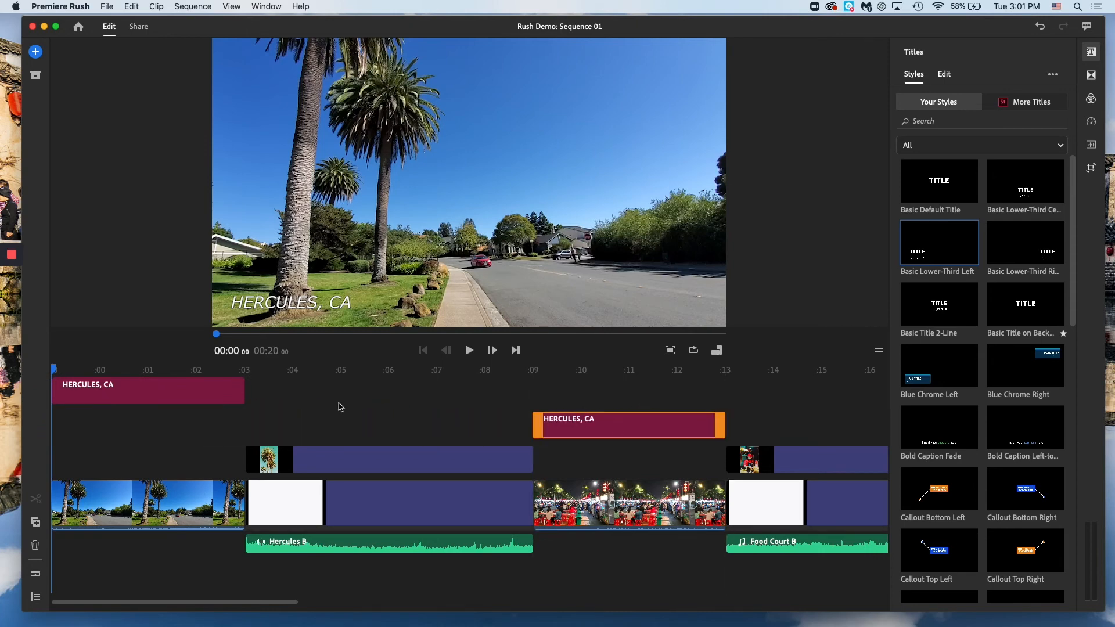
Change the text of the title above the night market clip to SANYA, CHINA
{"action": "left_click", "coordinate": [157, 390]}
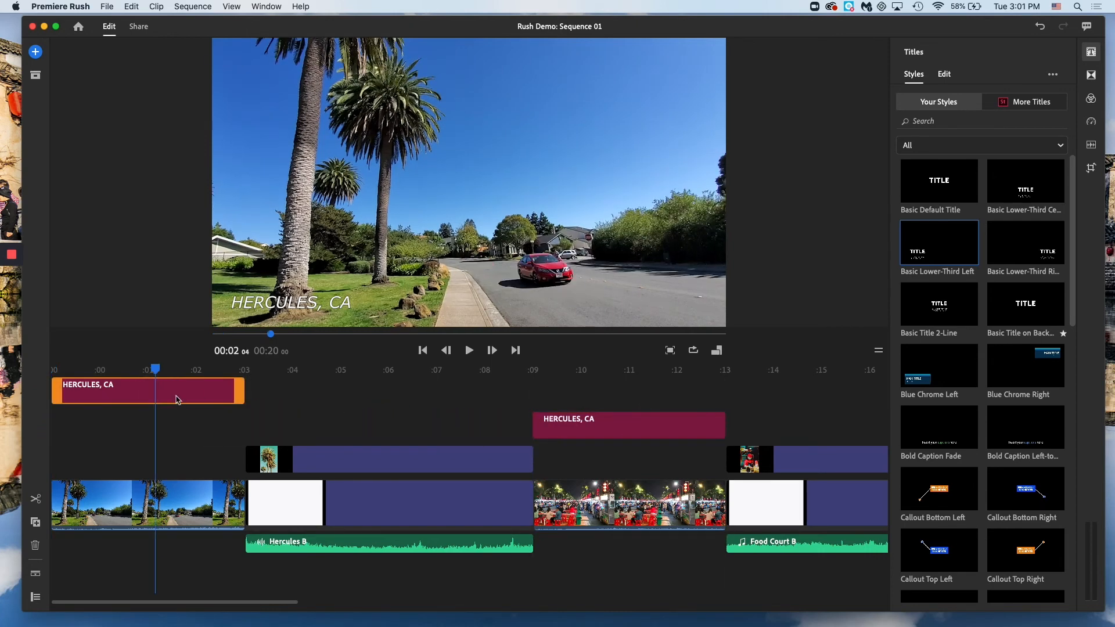
{"action": "left_click", "coordinate": [634, 429]}
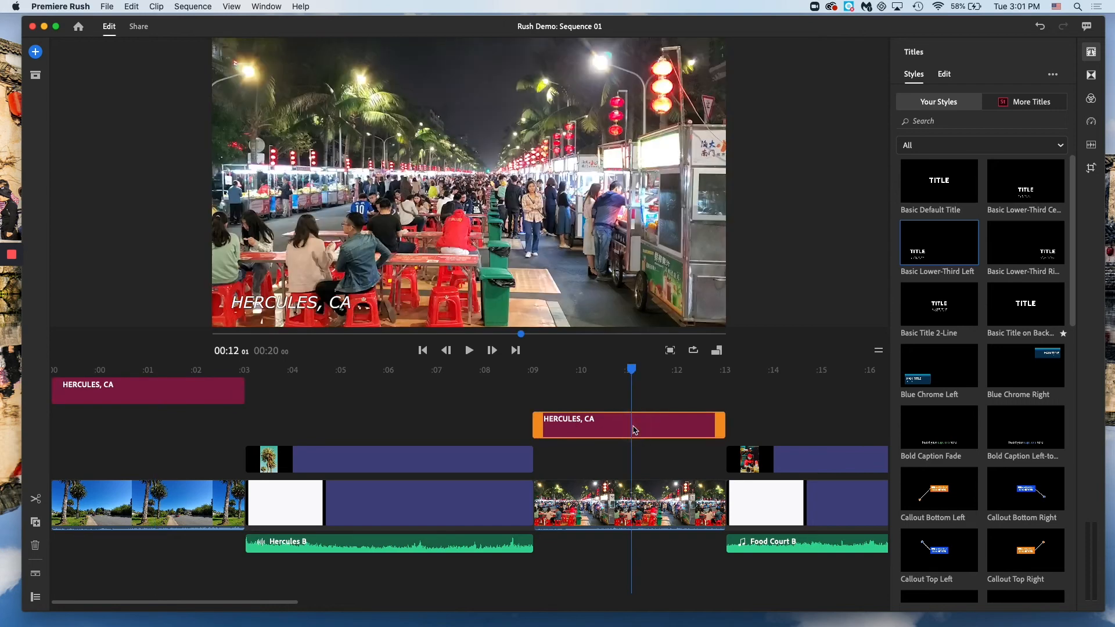
{"action": "left_click", "coordinate": [318, 305]}
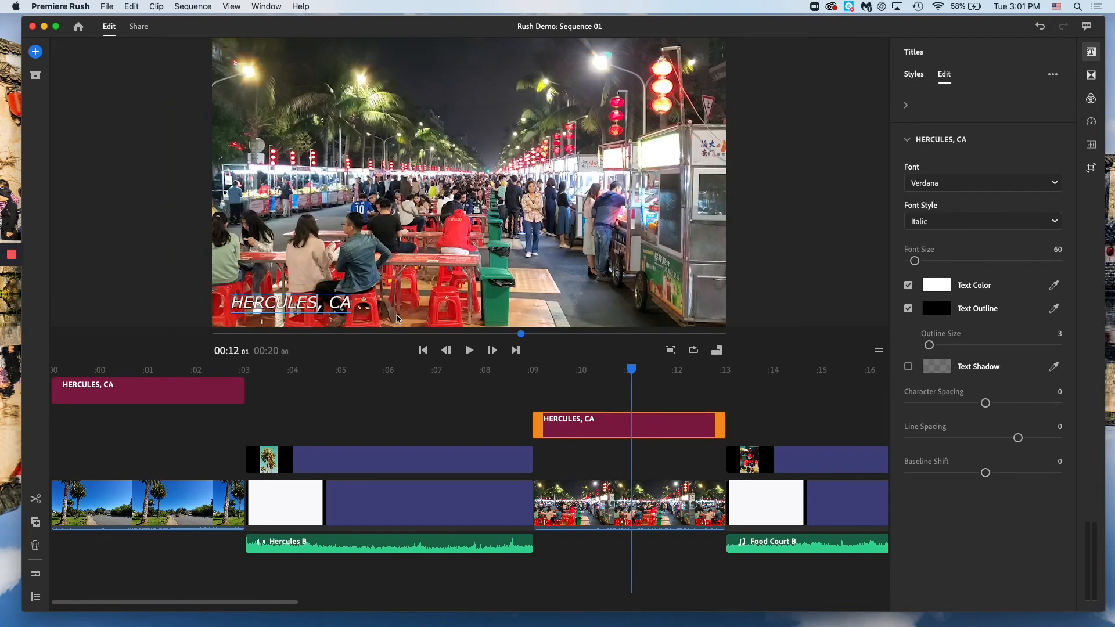
{"action": "left_click_drag", "start_coordinate": [314, 304], "coordinate": [228, 311]}
{"action": "type", "text": "SANYA"}
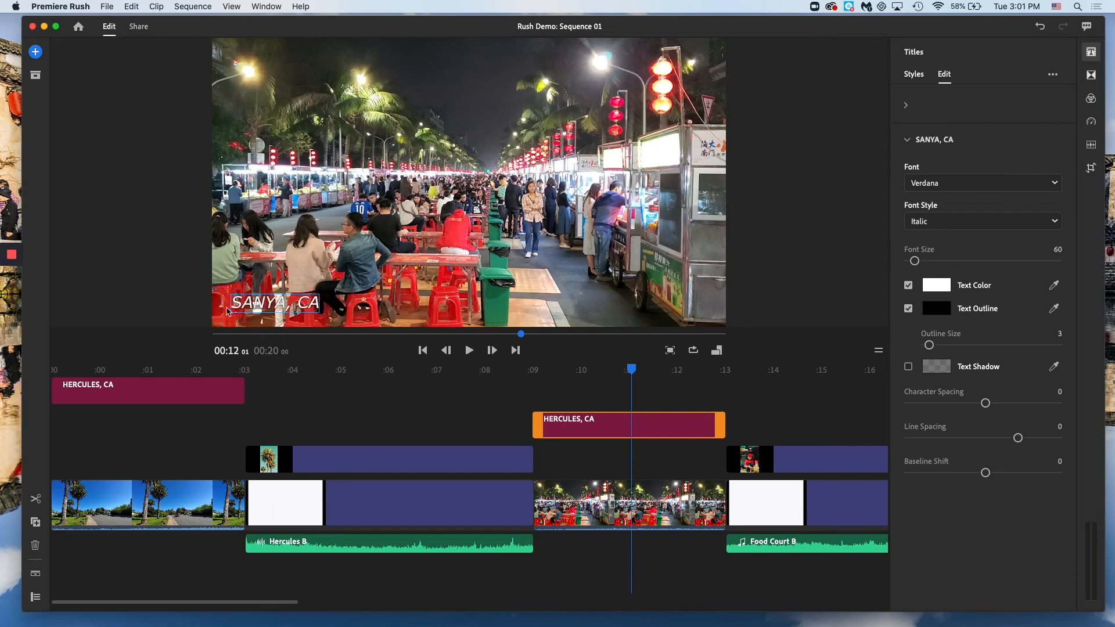
{"action": "double_click", "coordinate": [302, 303]}
{"action": "type", "text": "CHINA"}
Play the sequence from just before 00:10 to the end to review the SANYA, CHINA title and the second segment
{"action": "left_click", "coordinate": [517, 389]}
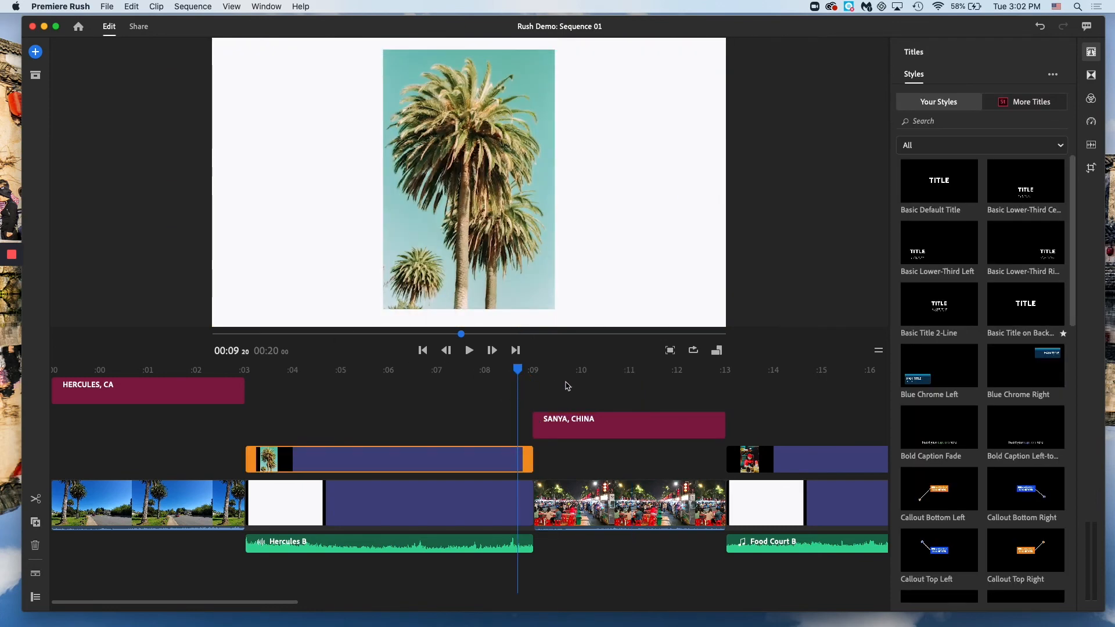
{"action": "key", "text": "space"}
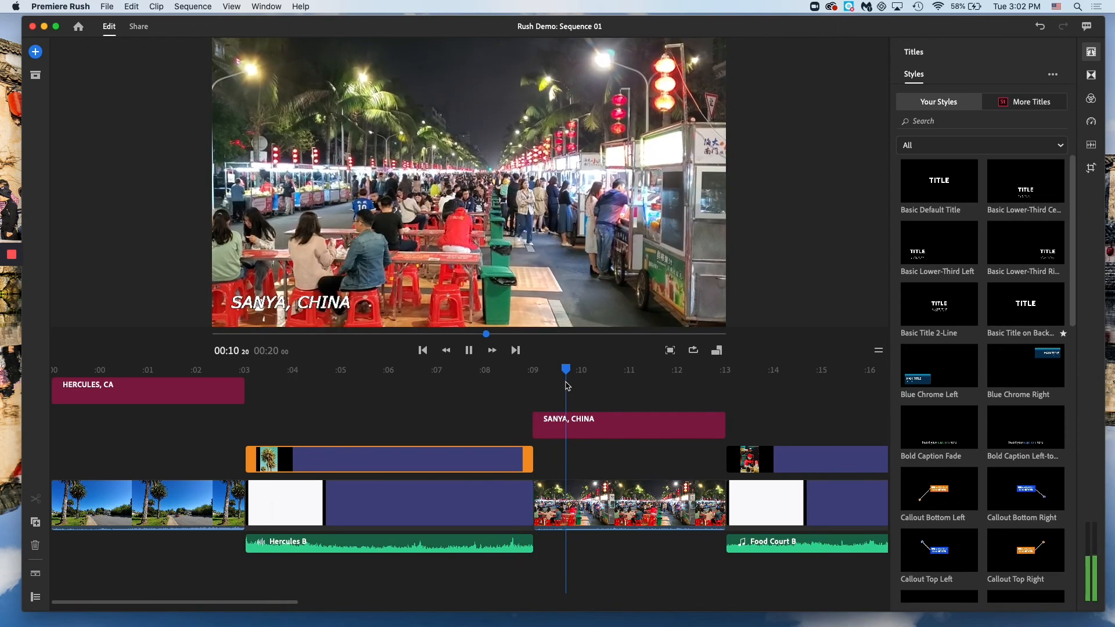
{"action": "key", "text": "space"}
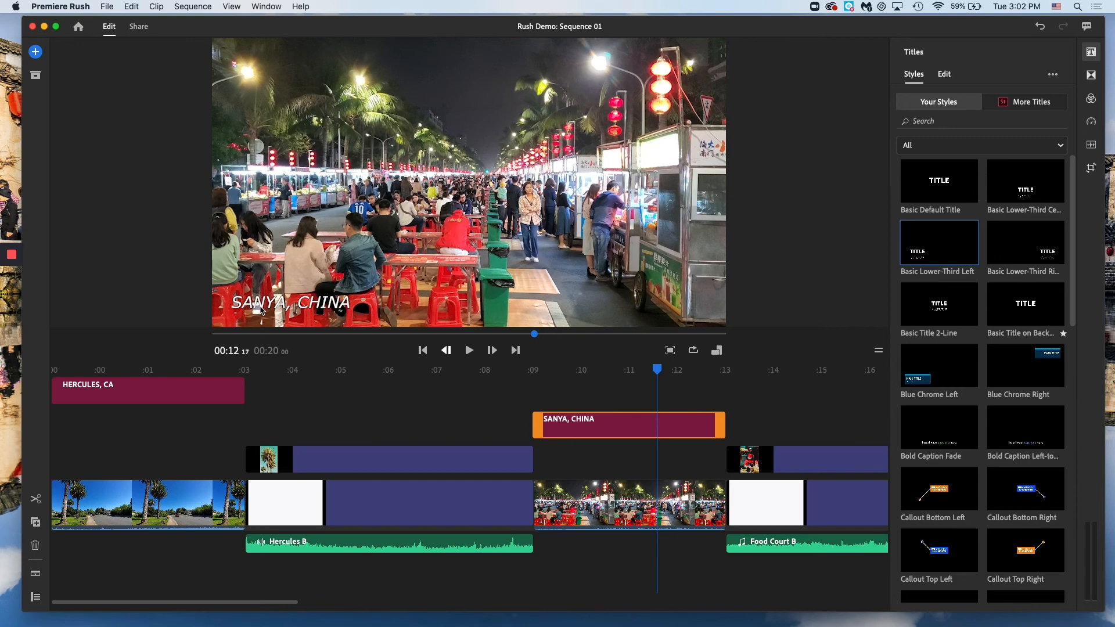
{"action": "key", "text": "space"}
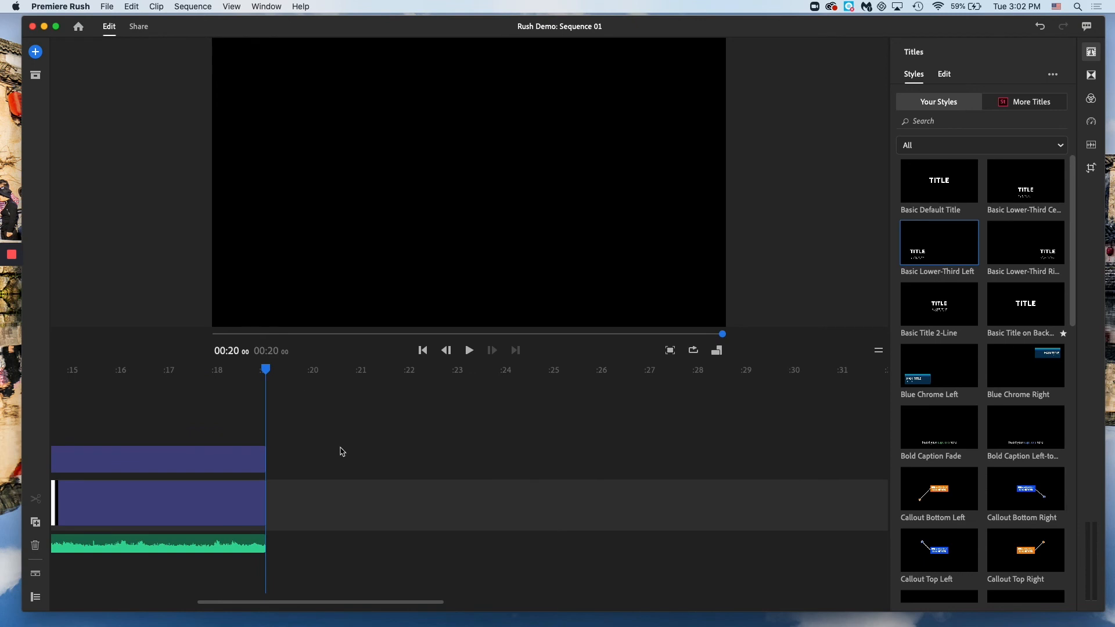
Move the HERCULES, CA title down to the same track as the SANYA, CHINA title, still starting at 00:00
{"action": "left_click_drag", "start_coordinate": [441, 601], "coordinate": [527, 600]}
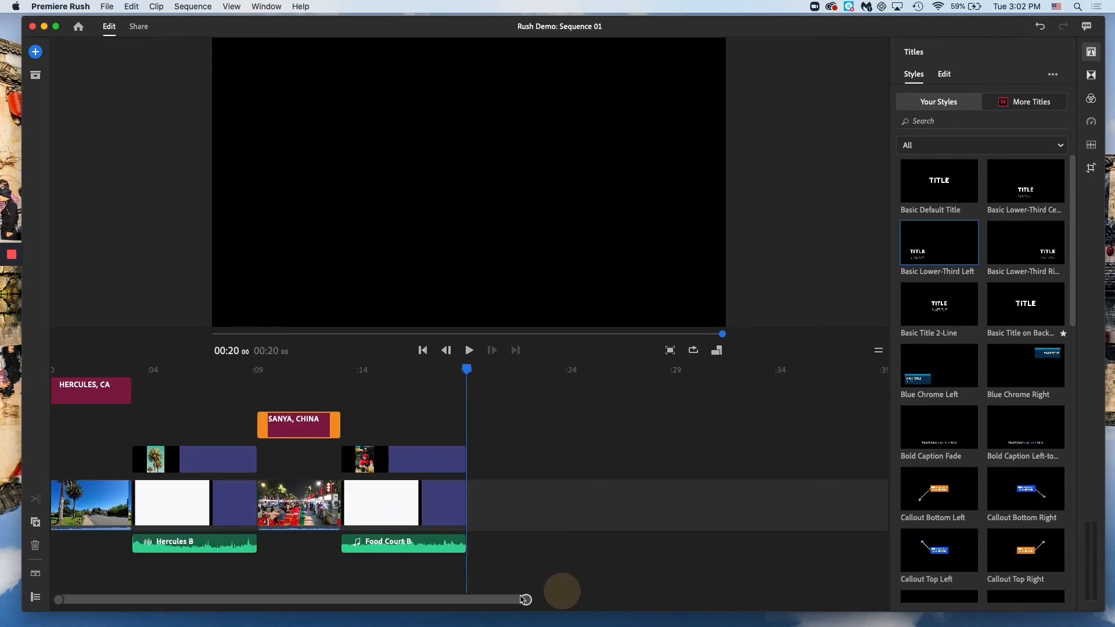
{"action": "left_click_drag", "start_coordinate": [444, 602], "coordinate": [410, 599]}
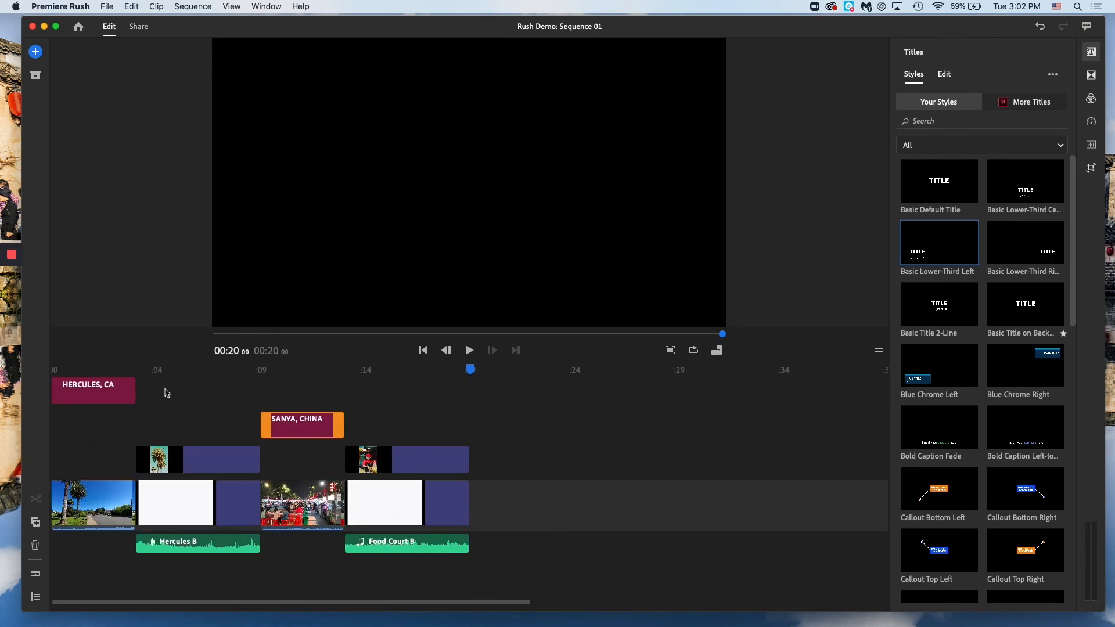
{"action": "left_click_drag", "start_coordinate": [110, 405], "coordinate": [109, 440]}
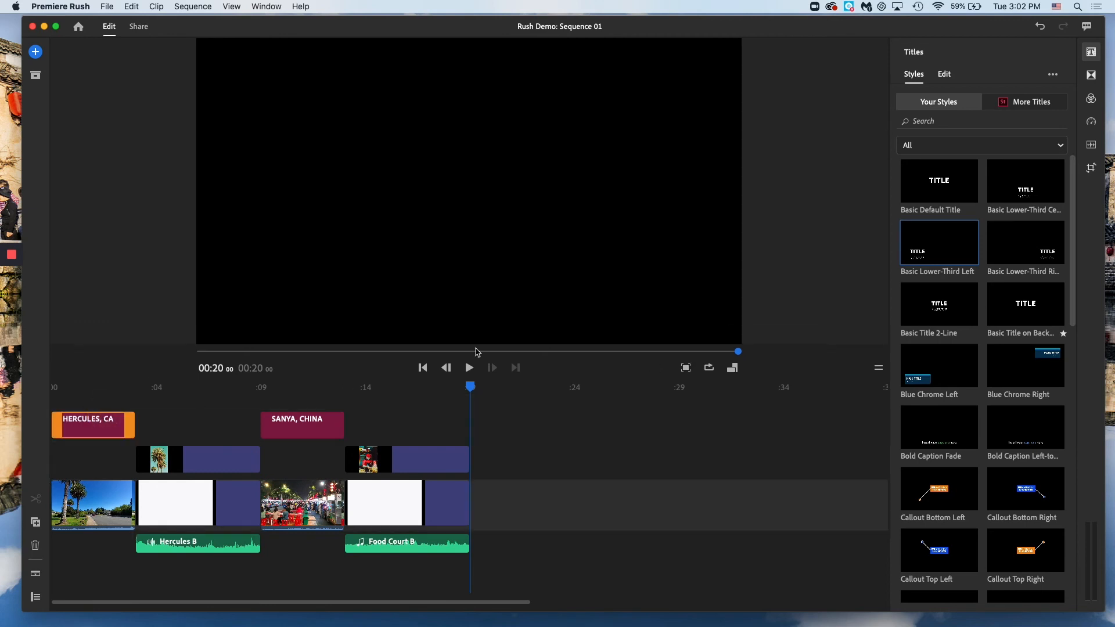
Examine the transition presets, colour presets, clip speed controls and audio controls available for the sequence
{"action": "left_click", "coordinate": [1091, 54]}
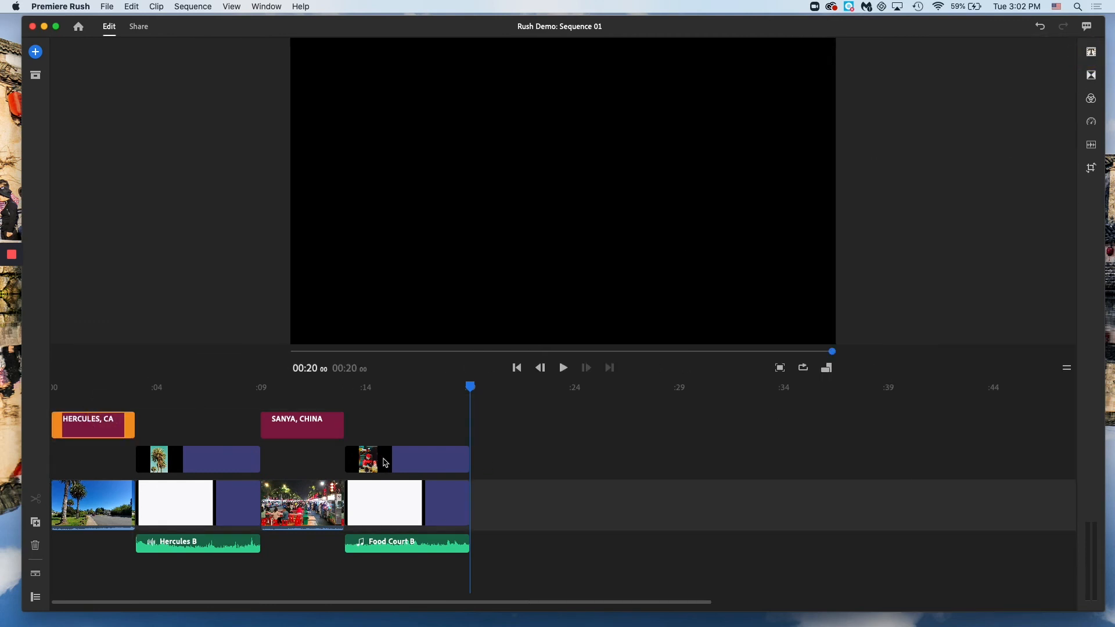
{"action": "left_click", "coordinate": [1090, 77]}
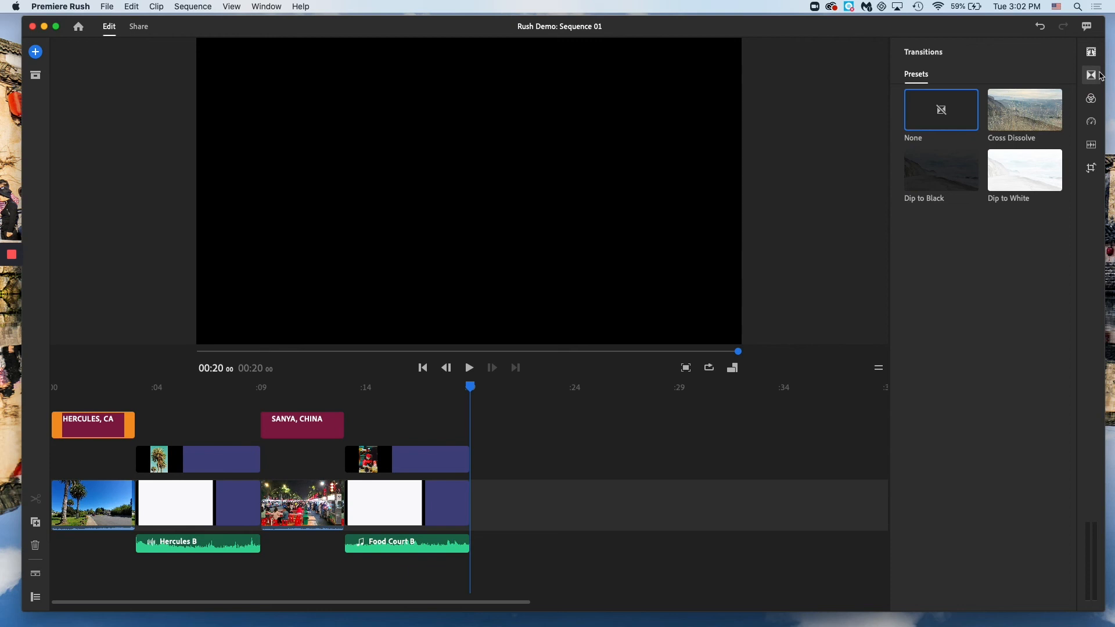
{"action": "left_click", "coordinate": [1090, 75]}
{"action": "left_click", "coordinate": [1093, 103]}
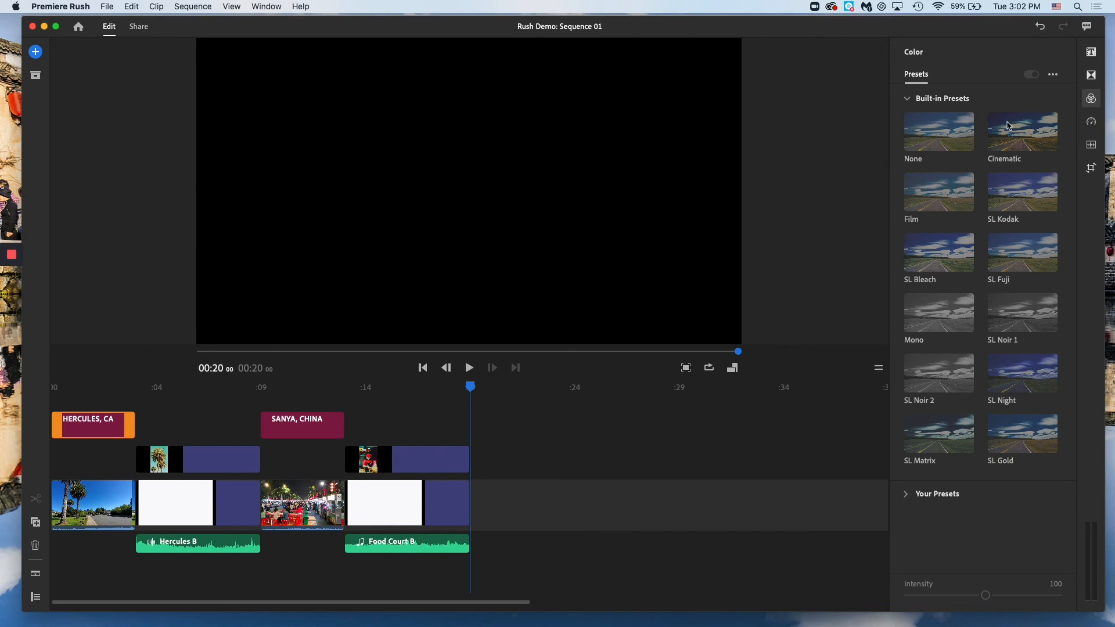
{"action": "left_click", "coordinate": [1089, 100]}
{"action": "left_click", "coordinate": [1093, 126]}
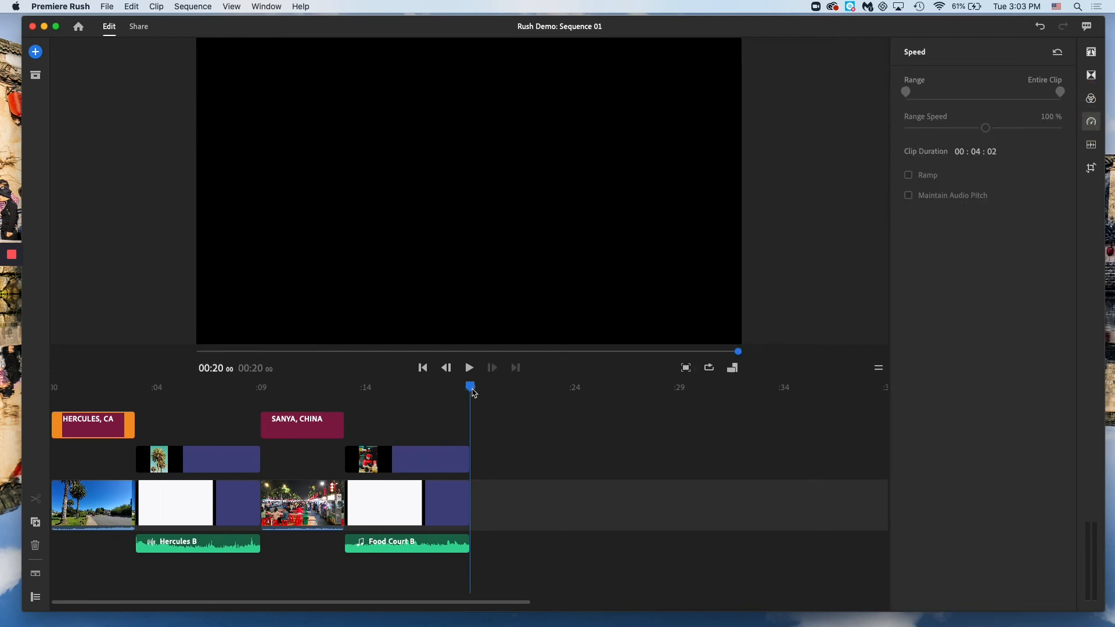
{"action": "left_click_drag", "start_coordinate": [473, 393], "coordinate": [269, 400]}
{"action": "left_click", "coordinate": [273, 421]}
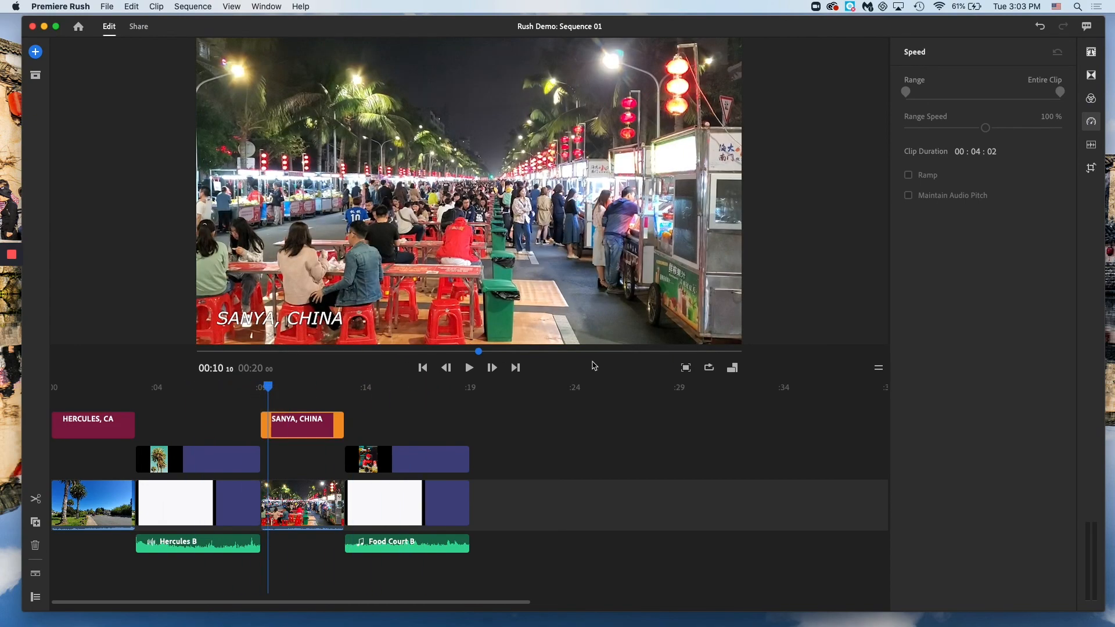
{"action": "left_click", "coordinate": [1093, 123]}
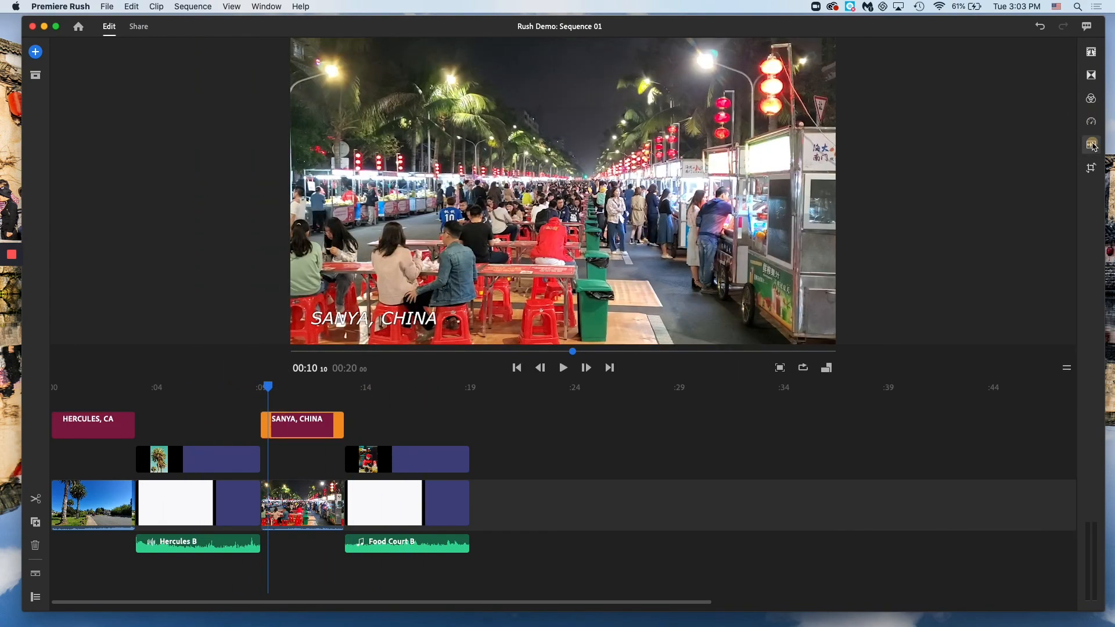
{"action": "left_click", "coordinate": [1090, 144]}
Play the sequence from about 00:08 into the Food Court A image to review the sound levels
{"action": "left_click", "coordinate": [231, 387]}
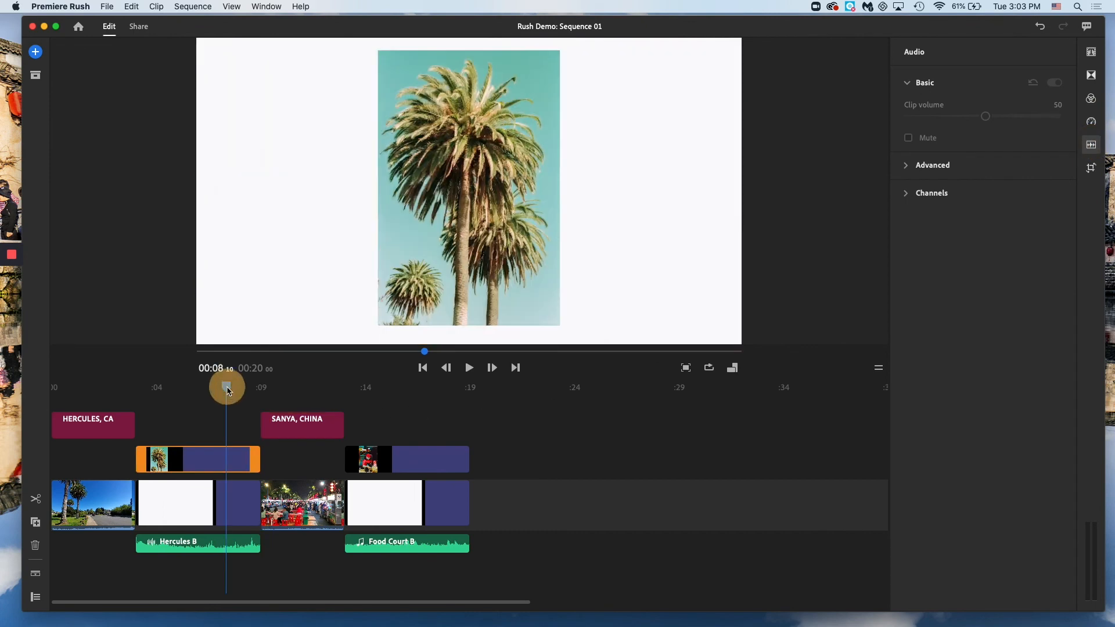
{"action": "key", "text": "space"}
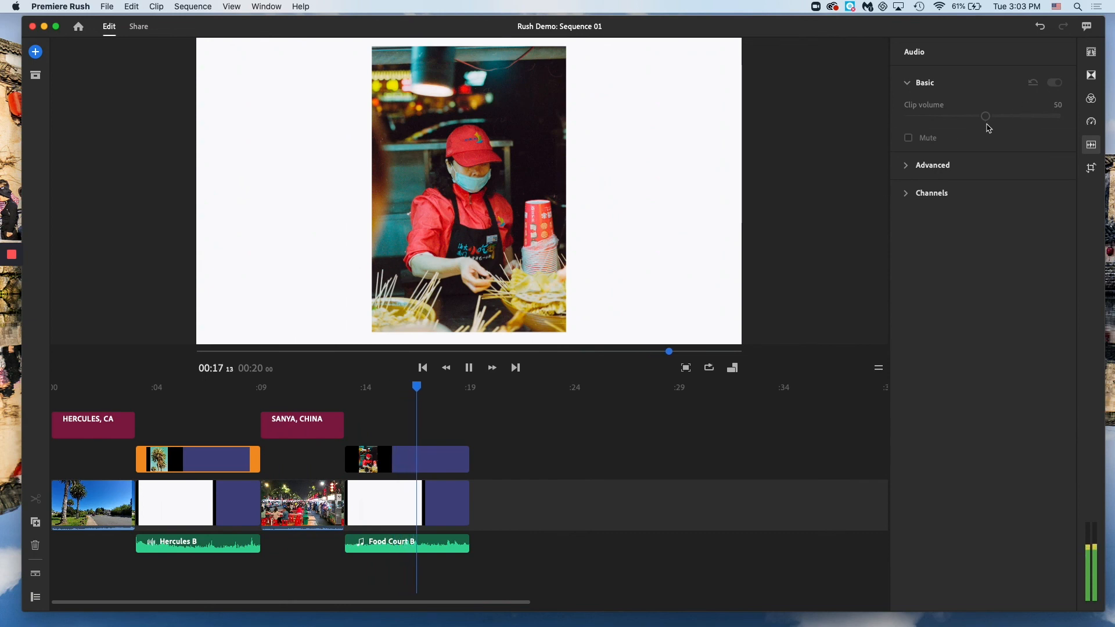
{"action": "key", "text": "space"}
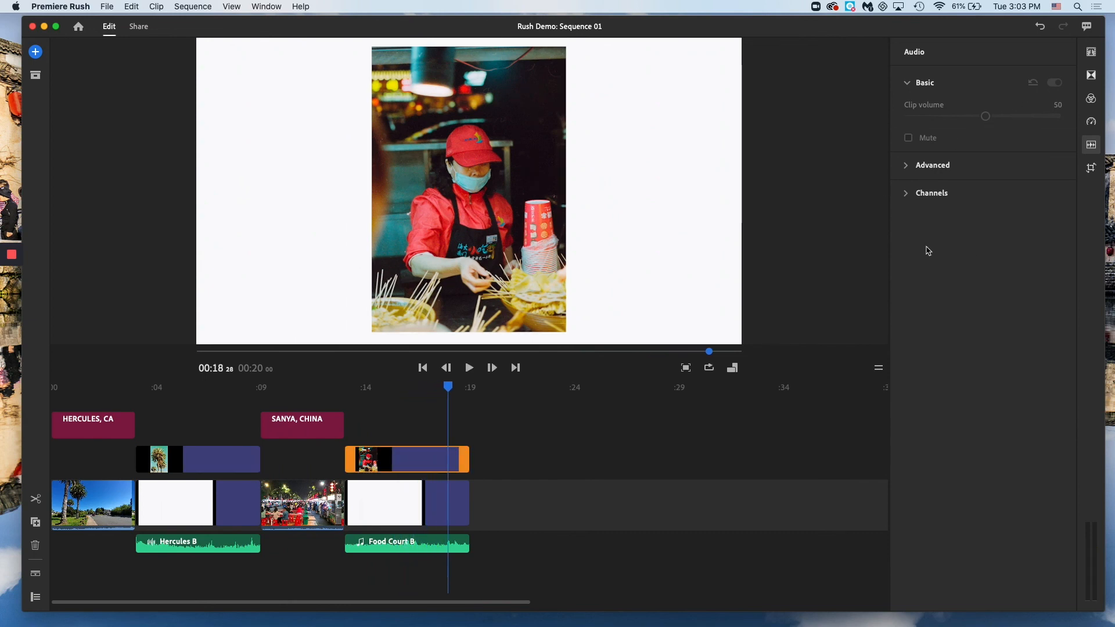
Try to add the (FREE) Lo-fi Type MP3 from the Premiere Rush Demo folder to the sequence
{"action": "left_click", "coordinate": [35, 52]}
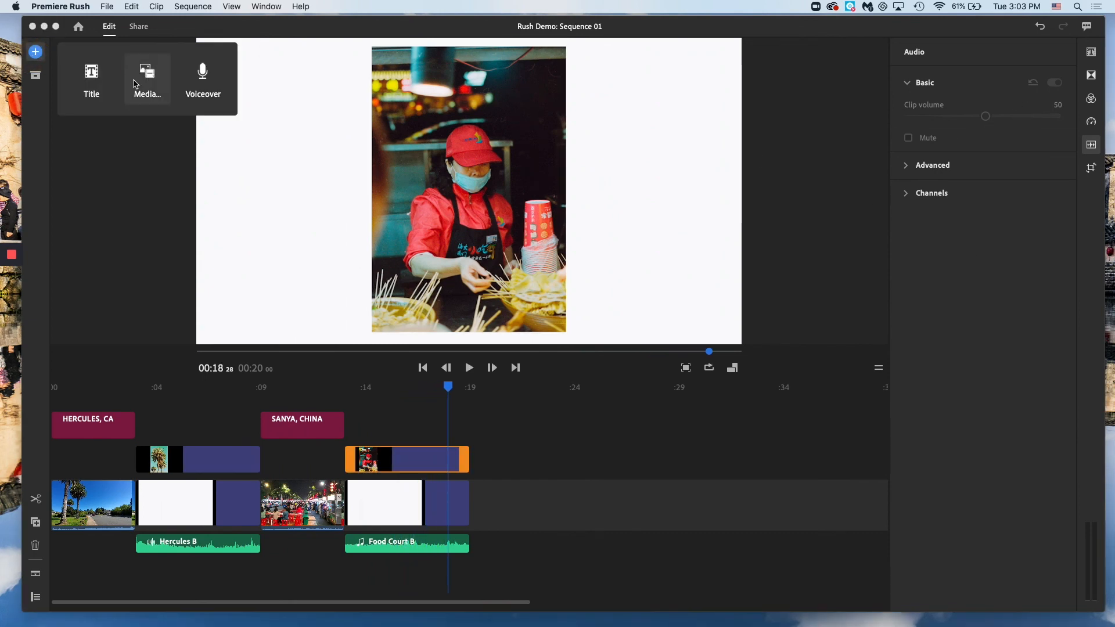
{"action": "left_click", "coordinate": [134, 84]}
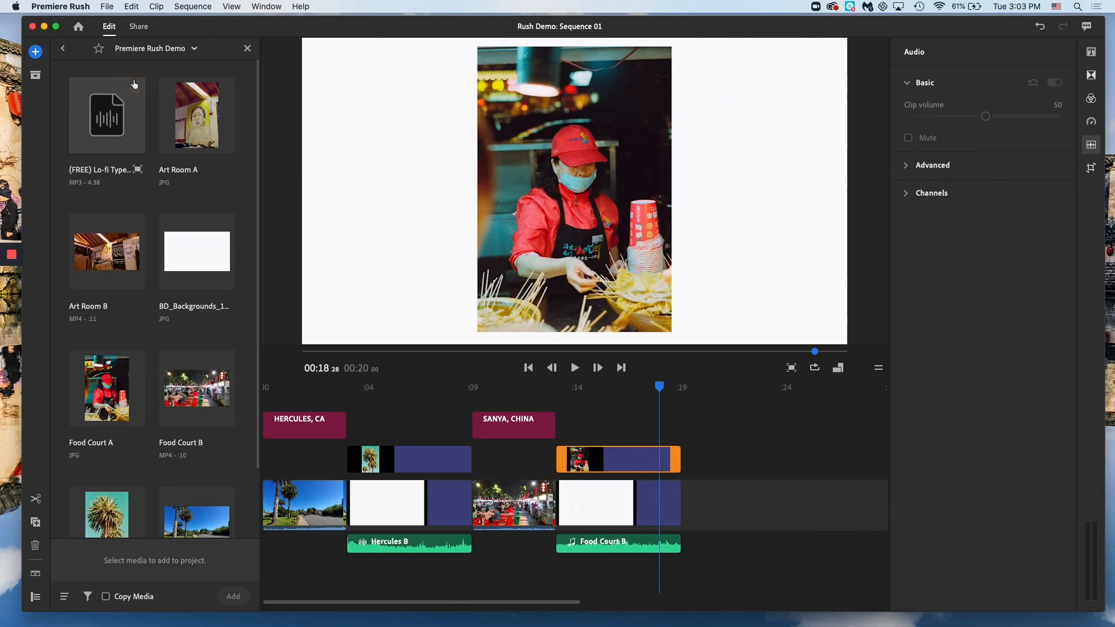
{"action": "left_click", "coordinate": [128, 135]}
{"action": "left_click", "coordinate": [233, 596]}
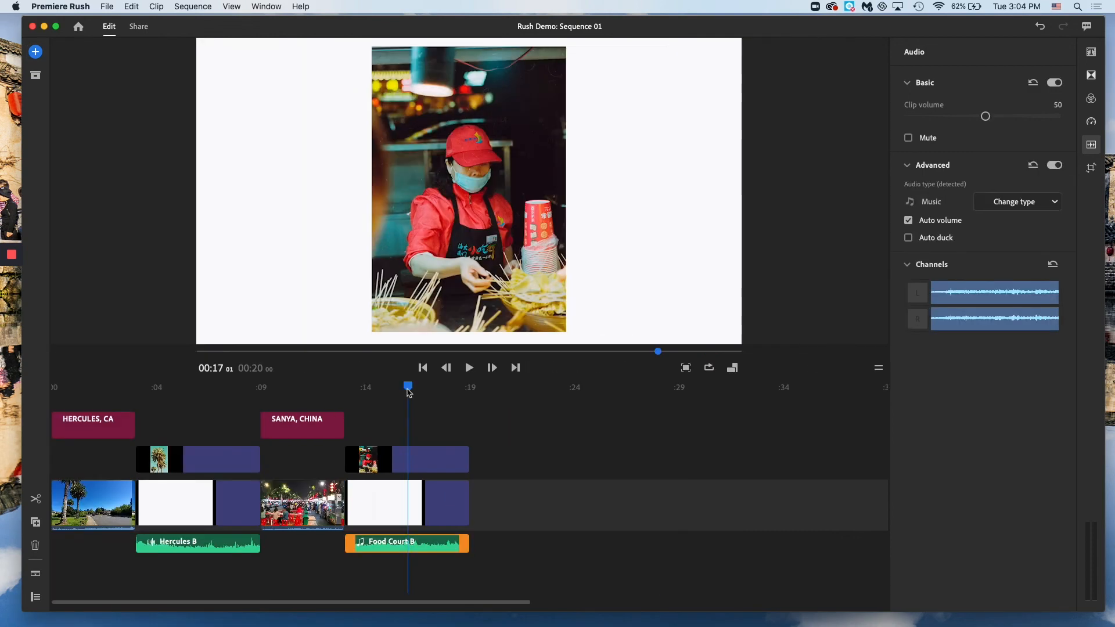
With the playhead at 00:14, examine the local export's advanced settings and resolution options, and return to editing the sequence
{"action": "left_click", "coordinate": [374, 388]}
{"action": "left_click_drag", "start_coordinate": [374, 390], "coordinate": [344, 388]}
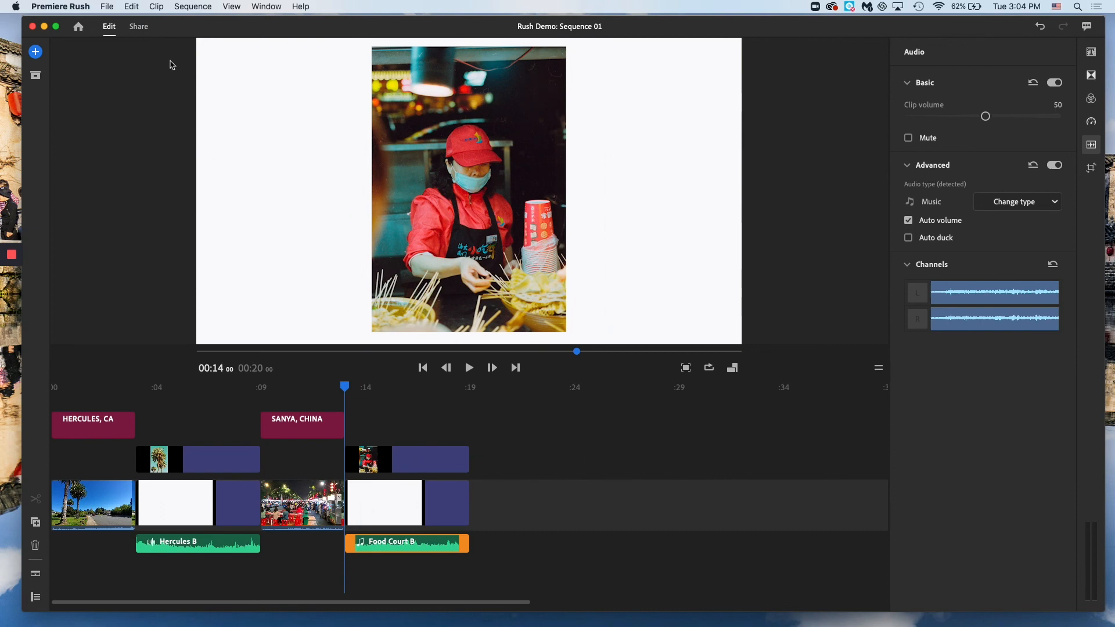
{"action": "left_click", "coordinate": [140, 27]}
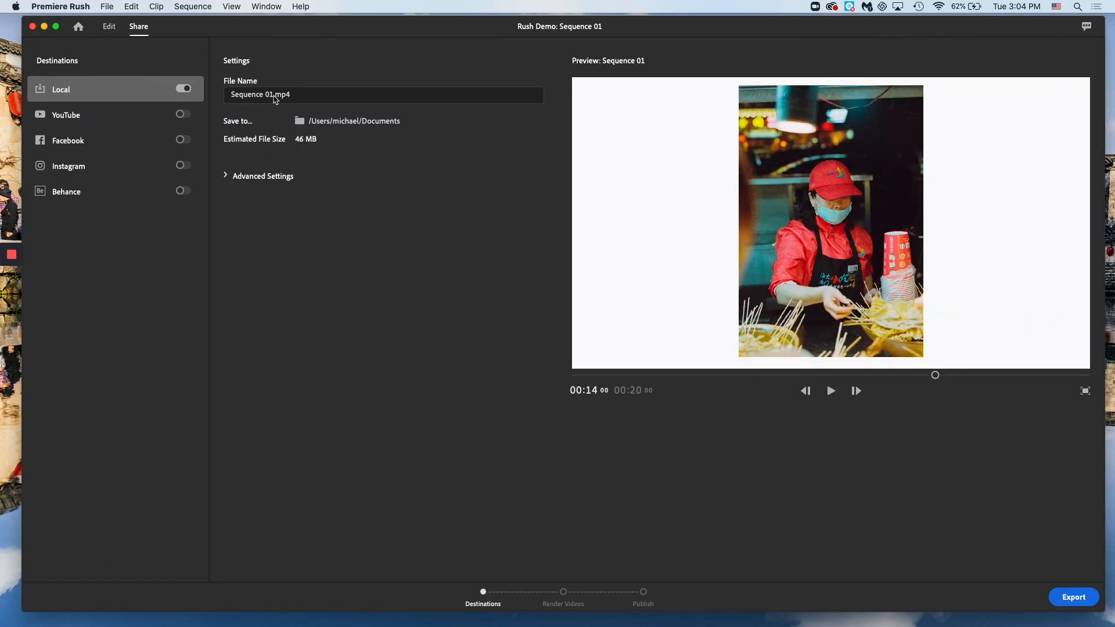
{"action": "left_click", "coordinate": [231, 177]}
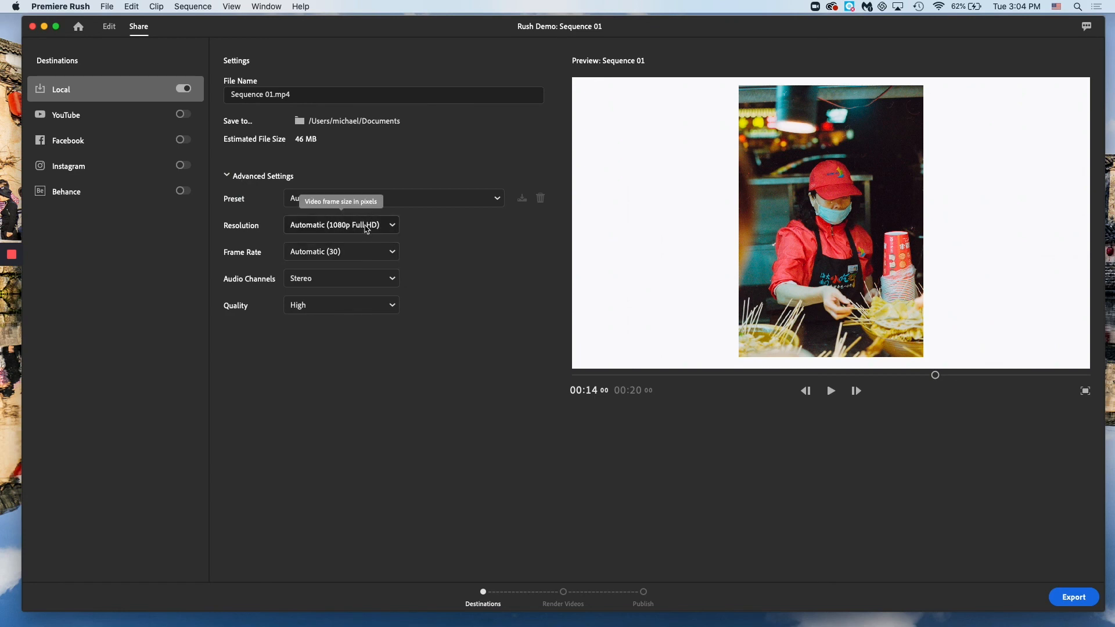
{"action": "left_click", "coordinate": [345, 226]}
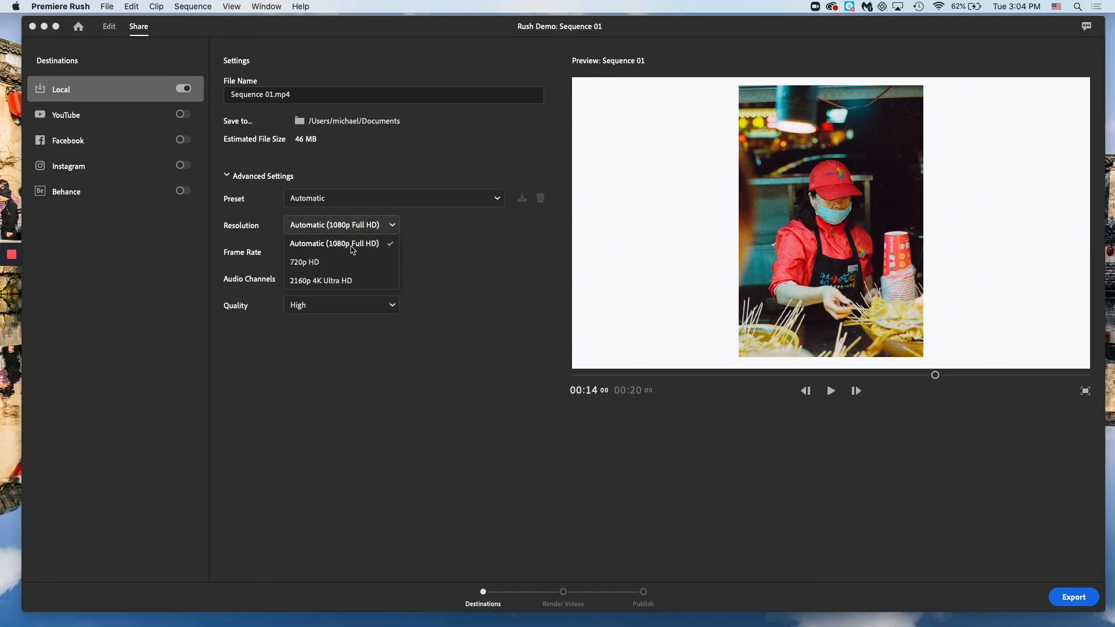
{"action": "left_click", "coordinate": [468, 239]}
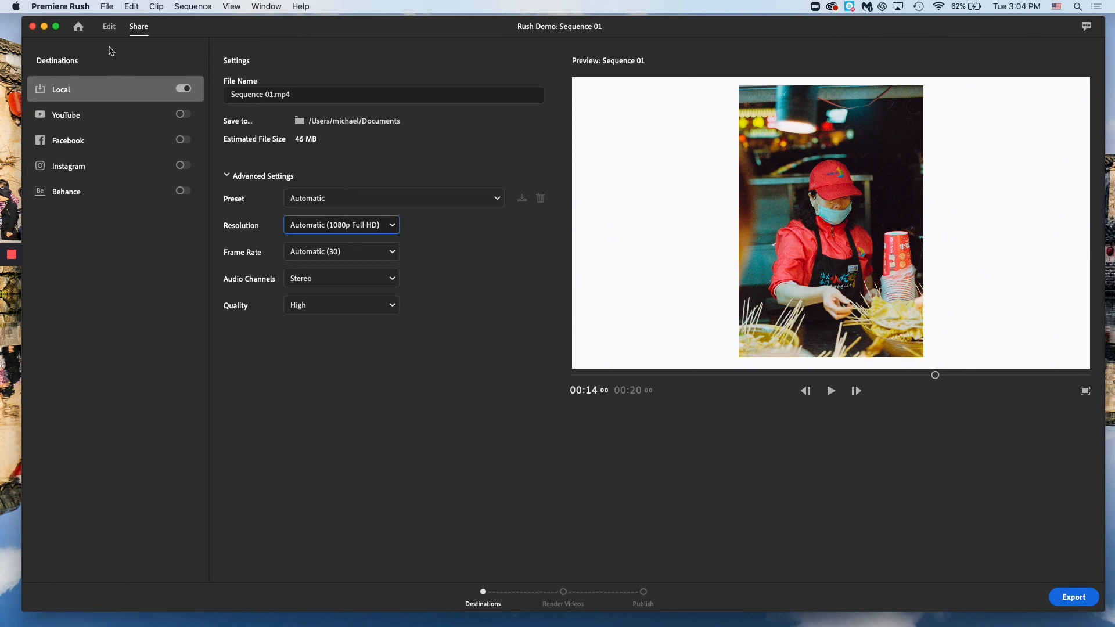
{"action": "left_click", "coordinate": [107, 29]}
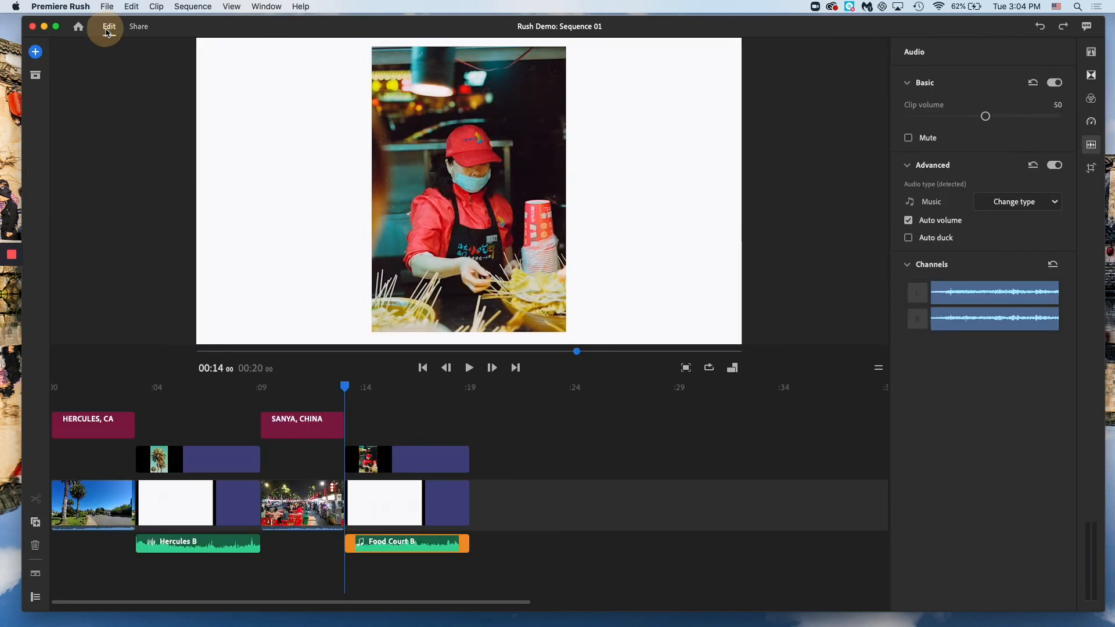